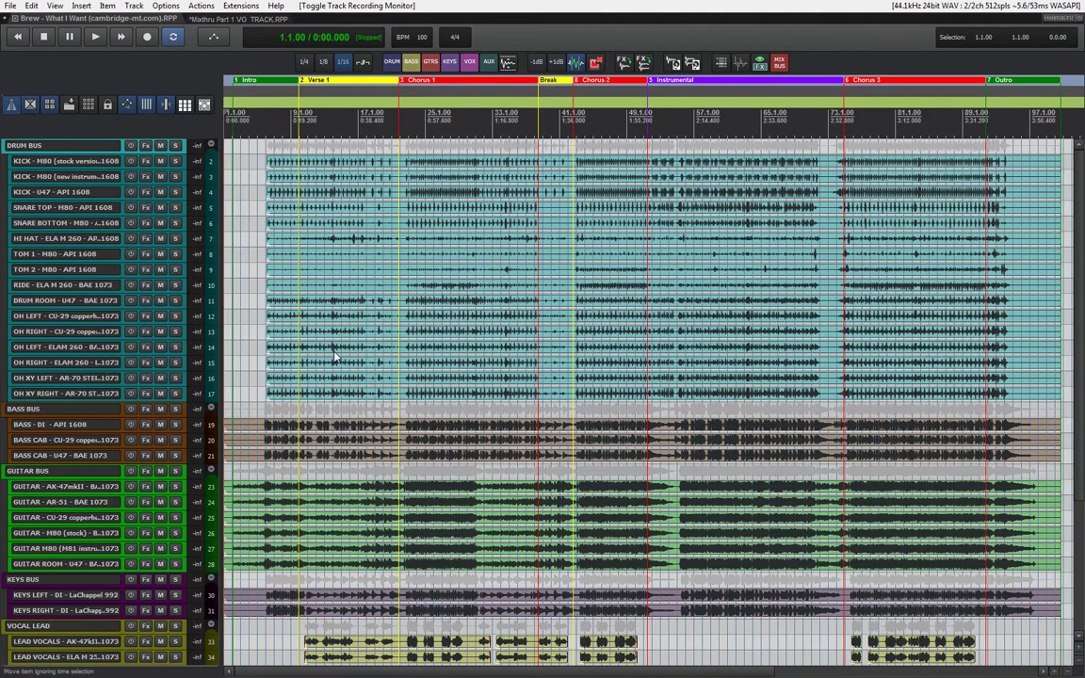
# - Review the full track list, then show the mixer with the drum and bass channel strips
pyautogui.scroll(-1, 334, 356)
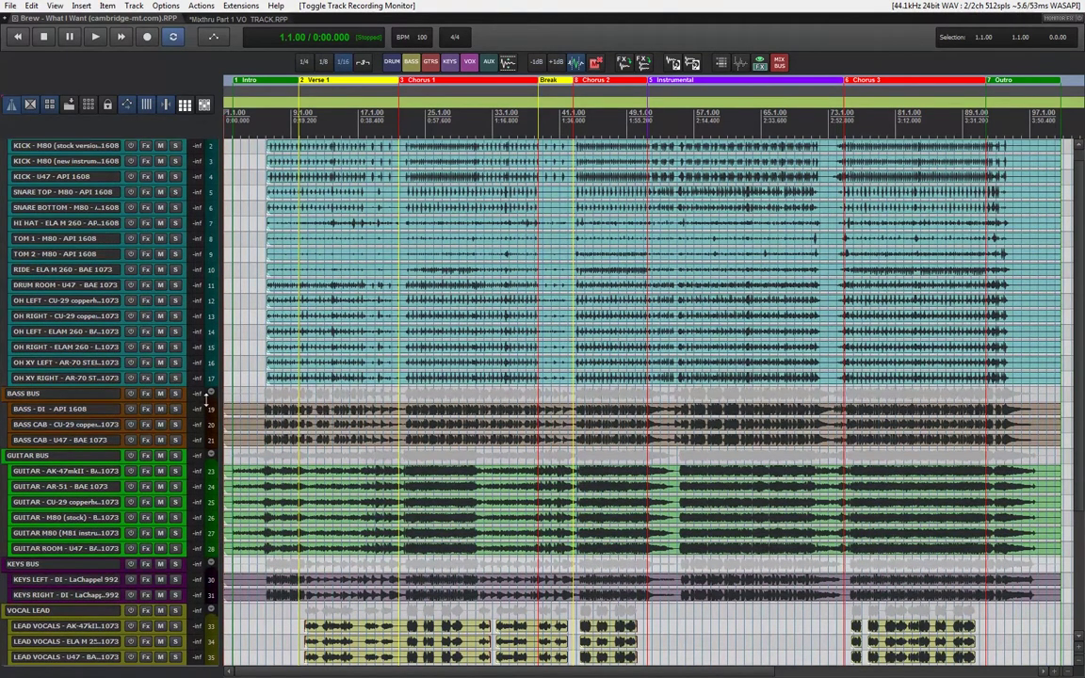
pyautogui.scroll(-2, 206, 399)
pyautogui.scroll(-3, 189, 426)
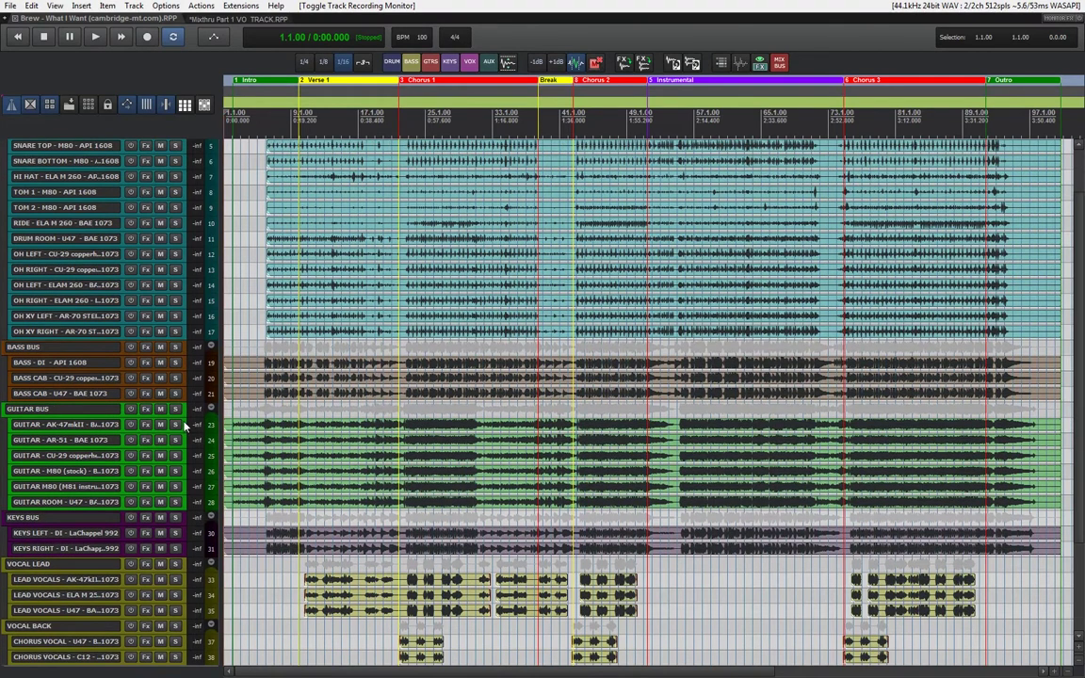
pyautogui.scroll(-3, 217, 537)
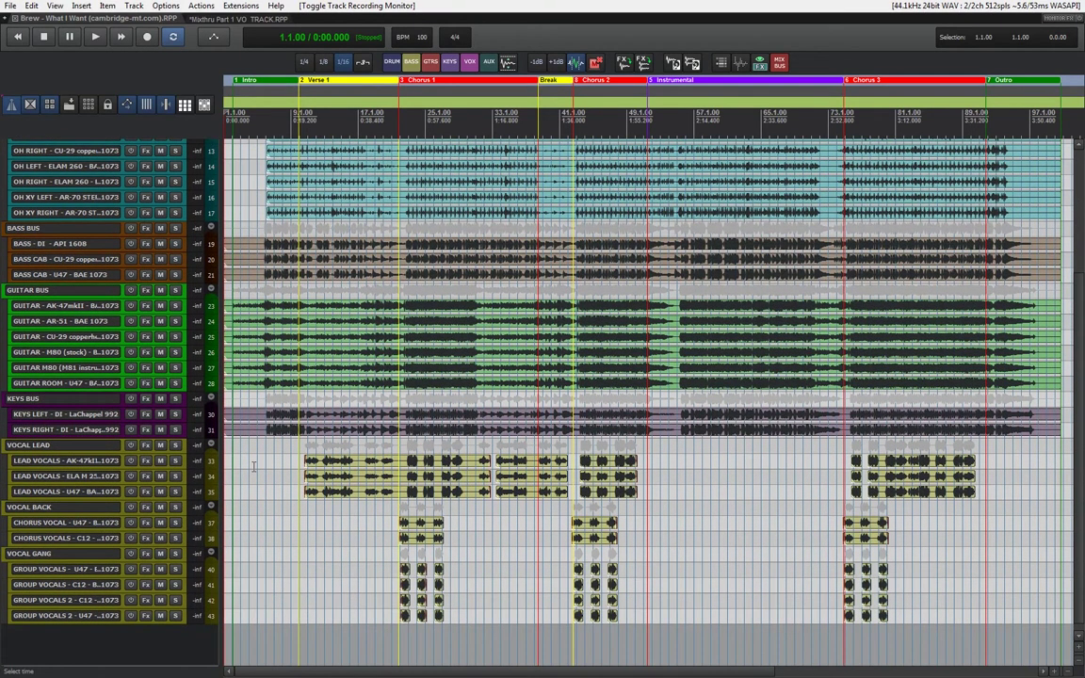
pyautogui.scroll(6, 253, 465)
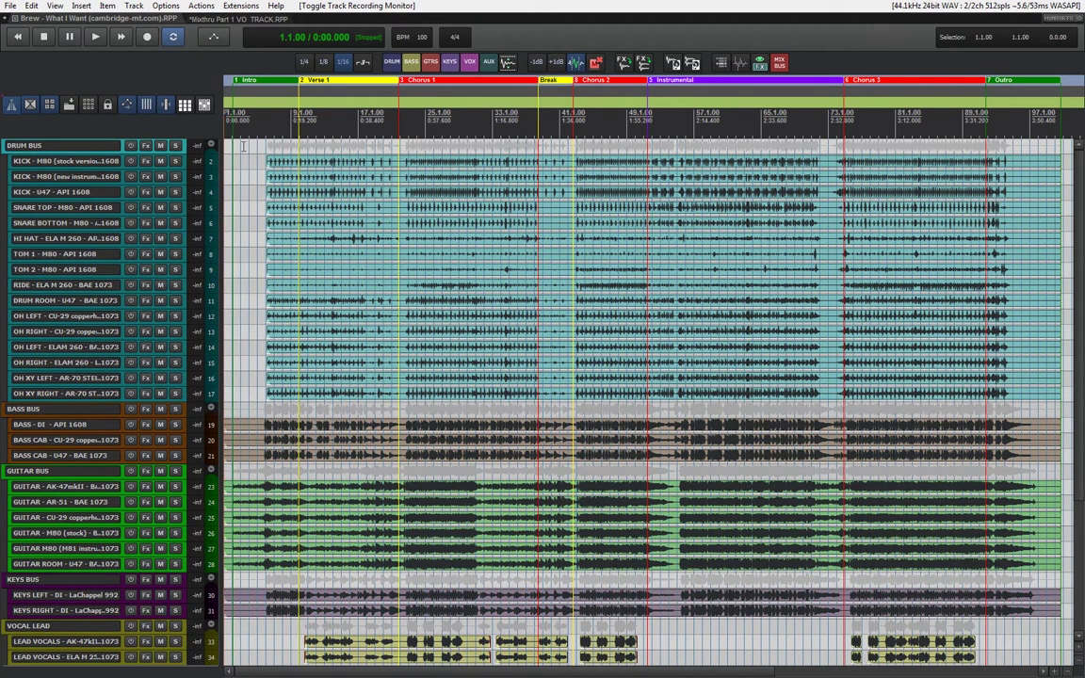
pyautogui.click(204, 104)
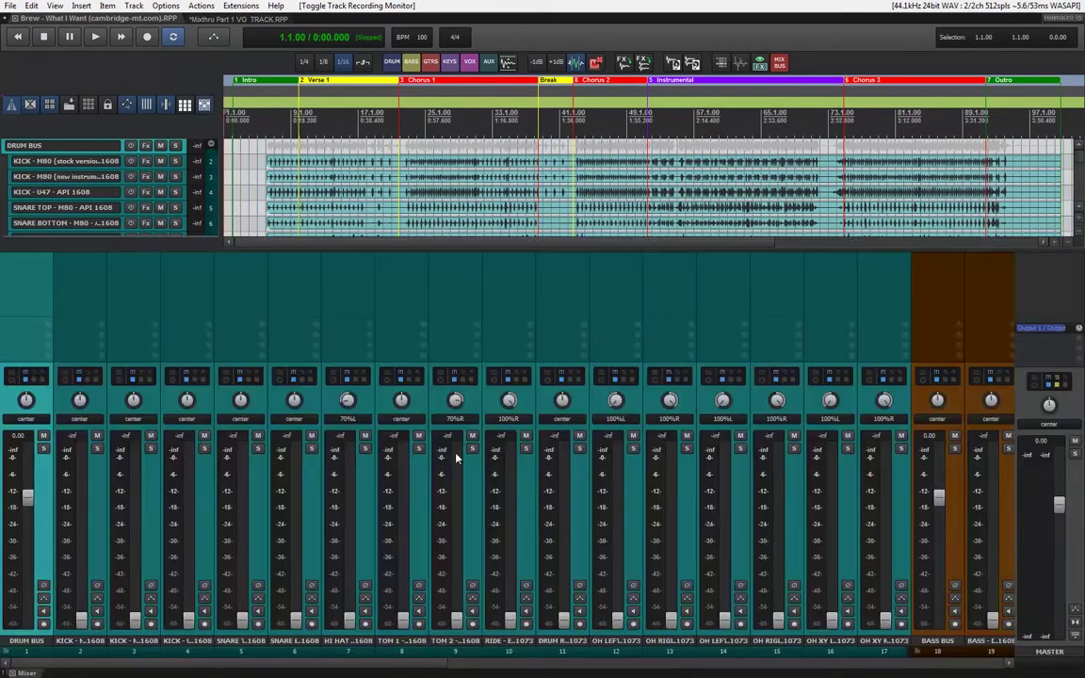
pyautogui.moveTo(320, 656); pyautogui.dragTo(294, 556)
pyautogui.click(632, 568)
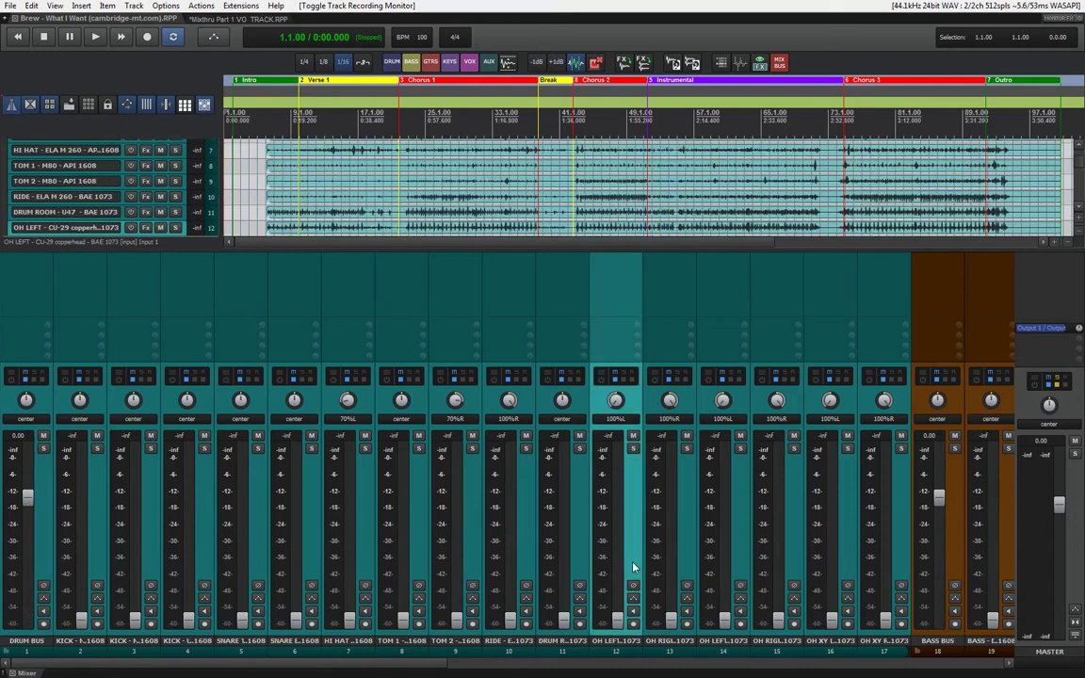
# - Add OH RIGHT to the overhead selection and time-select the Chorus 1 section
pyautogui.keyDown('shift'); pyautogui.click(683, 552); pyautogui.keyUp('shift')
pyautogui.click(398, 113)
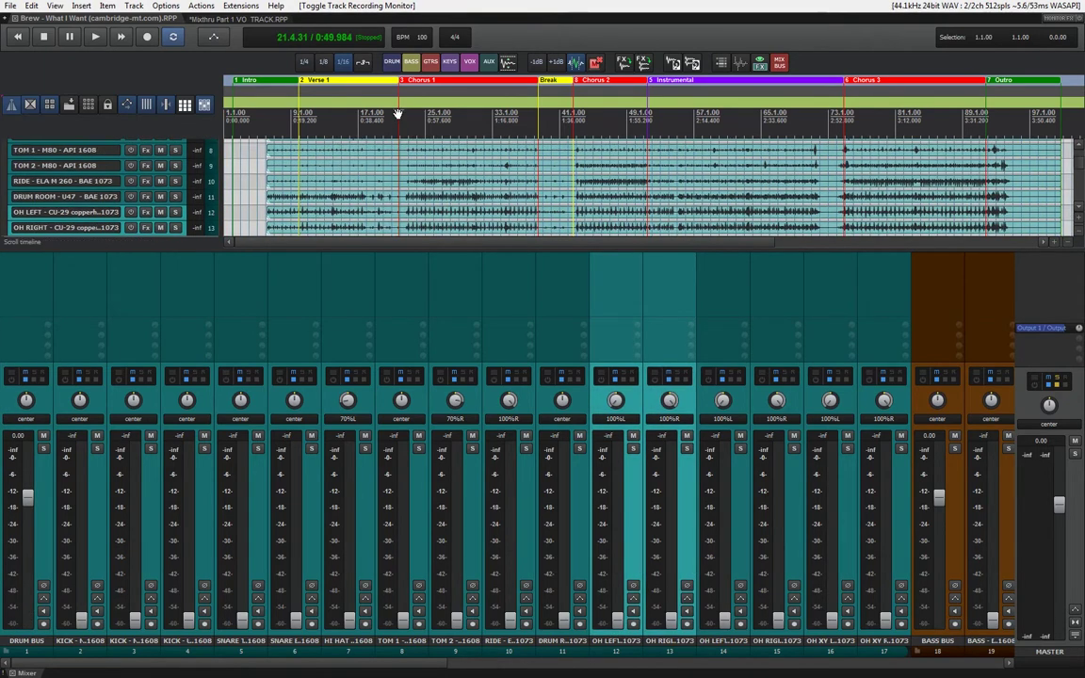
pyautogui.scroll(2, 398, 113)
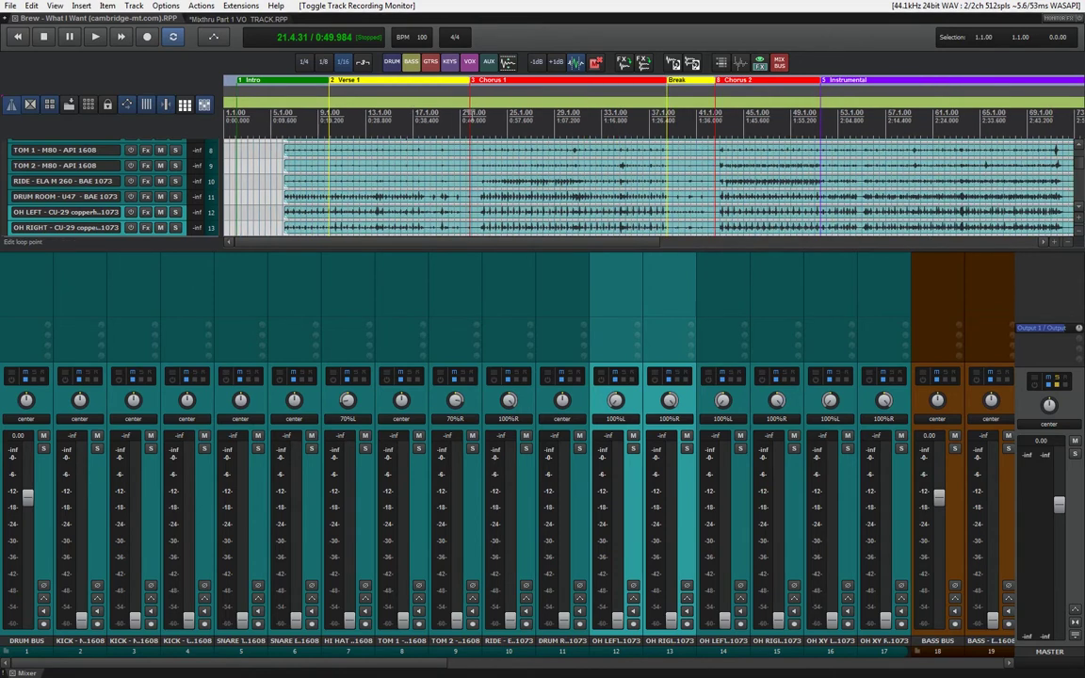
pyautogui.click(475, 81)
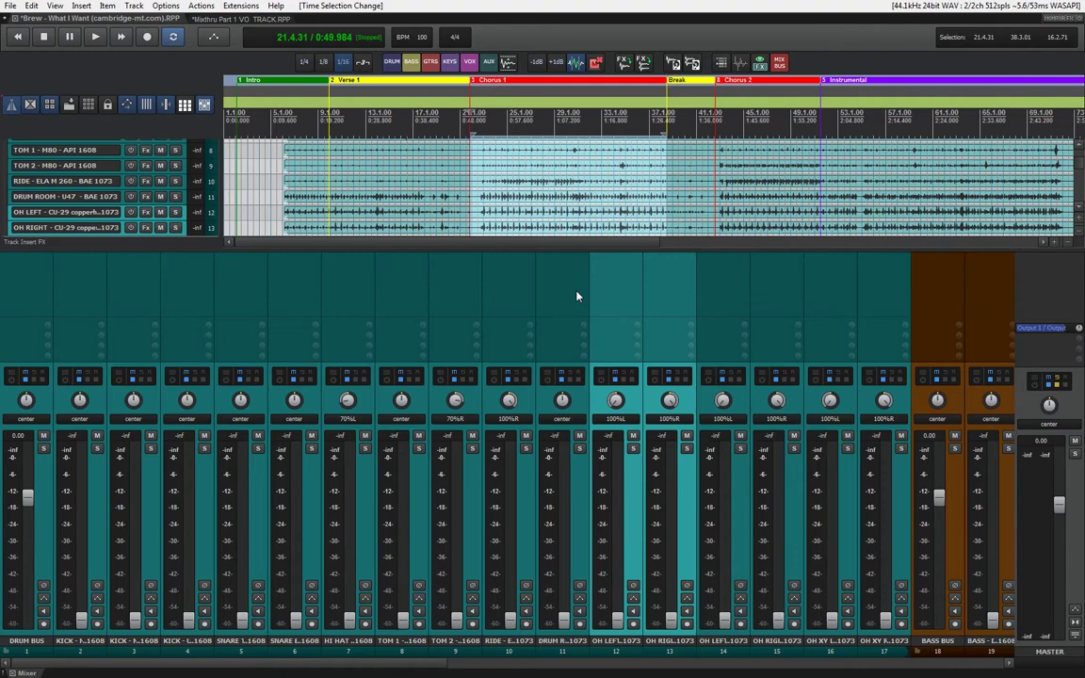
# - Hide the mixer to check all tracks, then bring it back and play from Chorus 1
pyautogui.hotkey('ctrl', 'm')
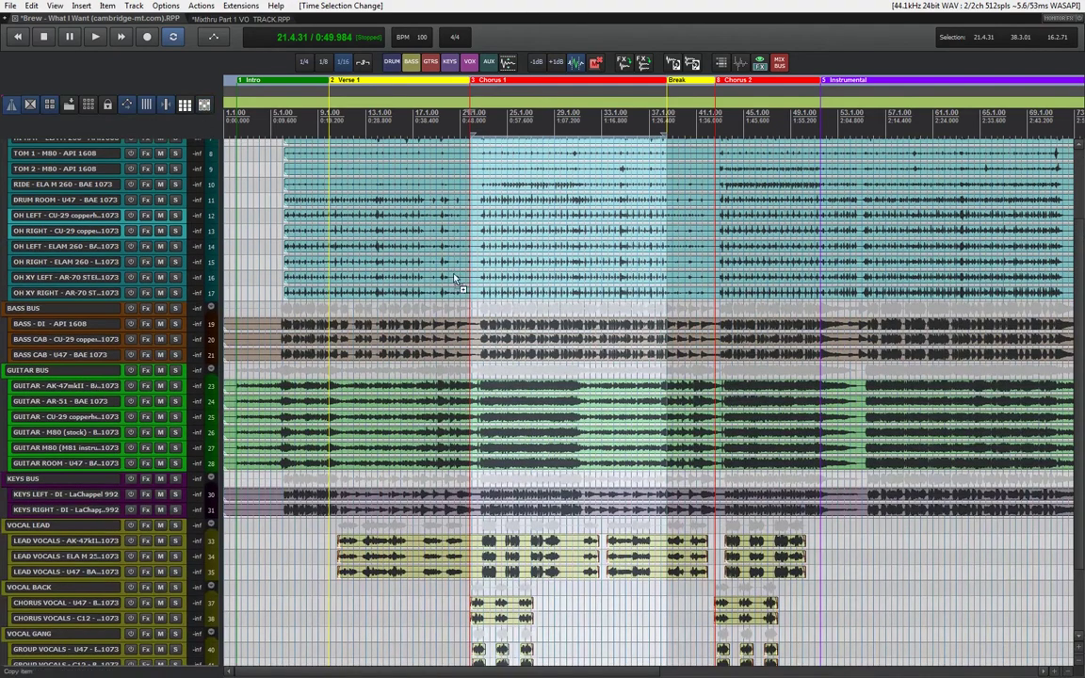
pyautogui.scroll(-1, 525, 332)
pyautogui.scroll(-1, 526, 332)
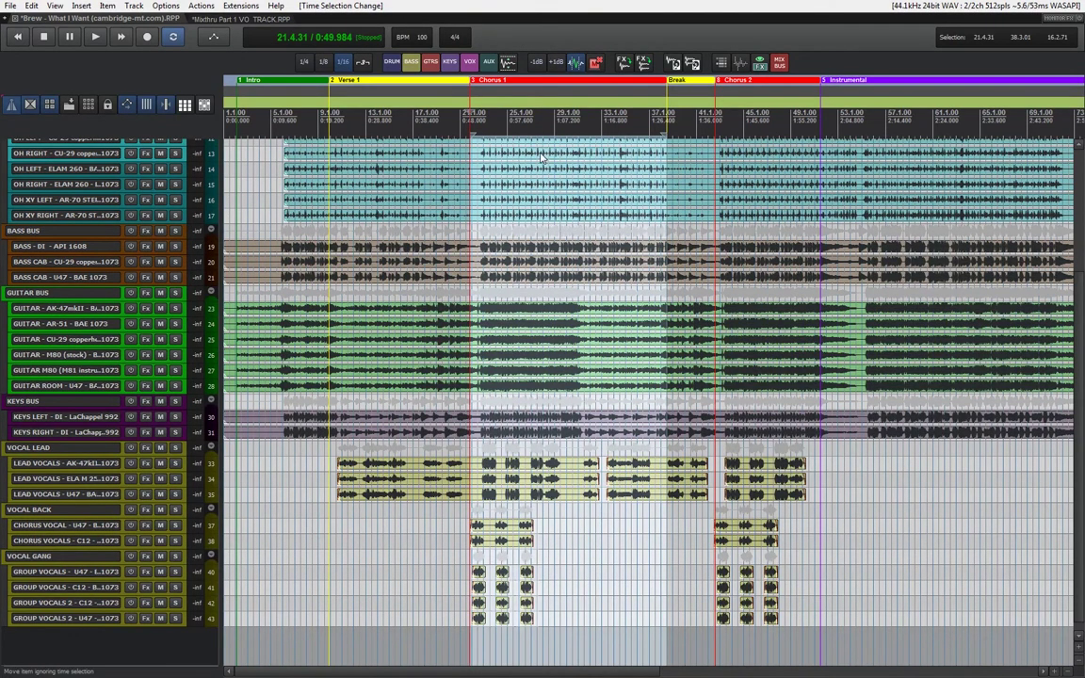
pyautogui.scroll(3, 544, 280)
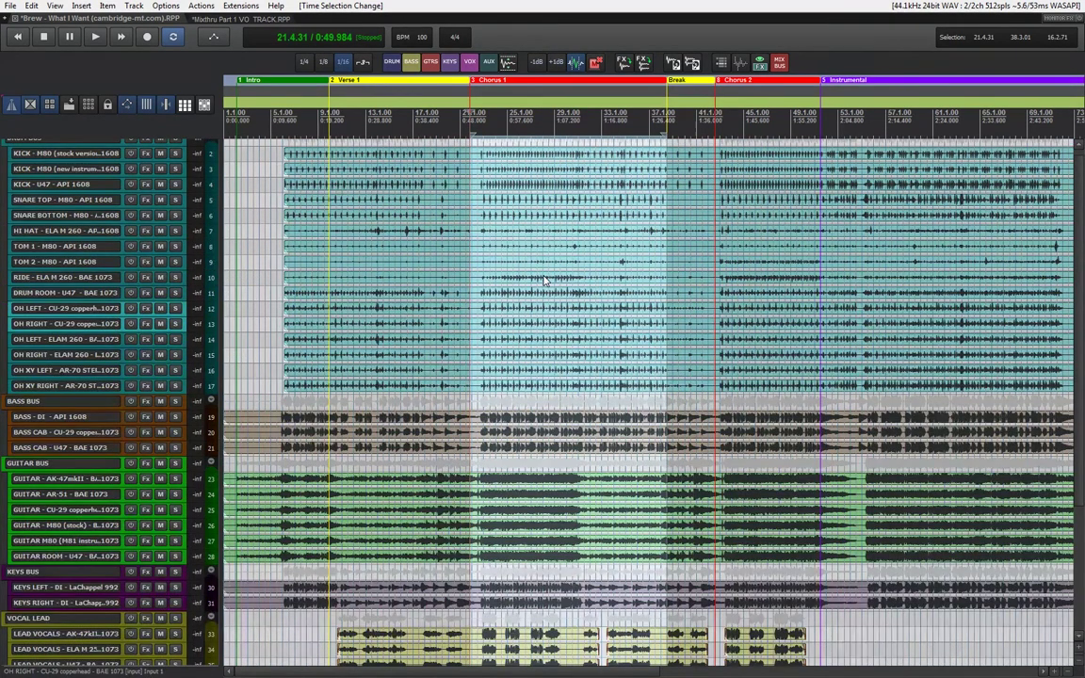
pyautogui.scroll(1, 544, 280)
pyautogui.scroll(-3, 544, 281)
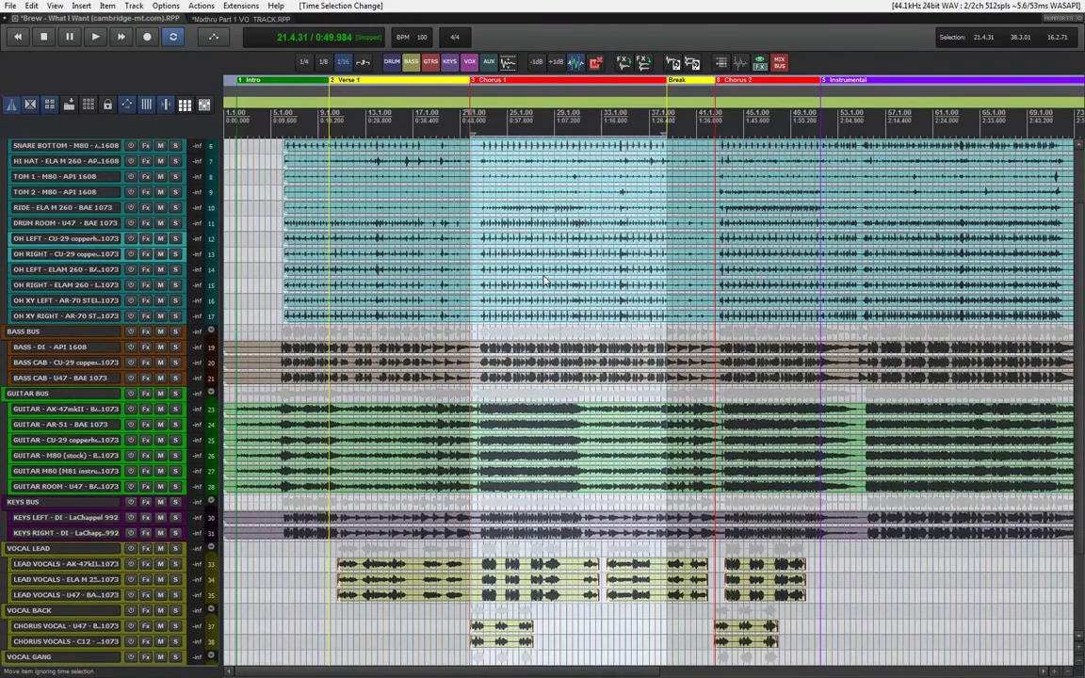
pyautogui.scroll(3, 544, 280)
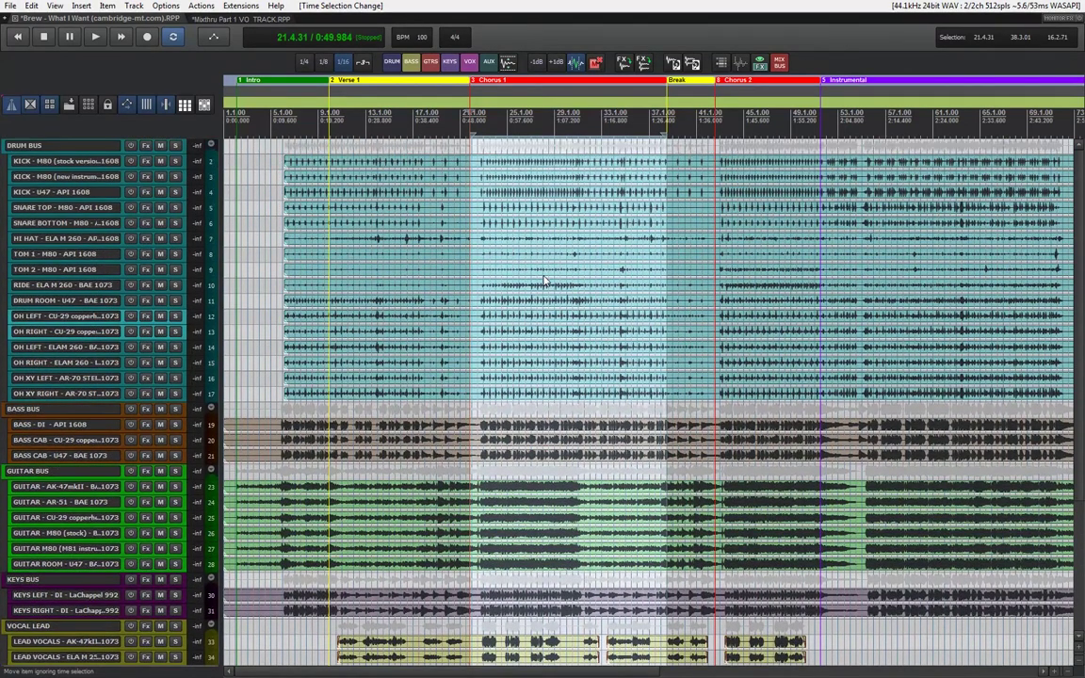
pyautogui.hotkey('ctrl', 'm')
pyautogui.press('space')
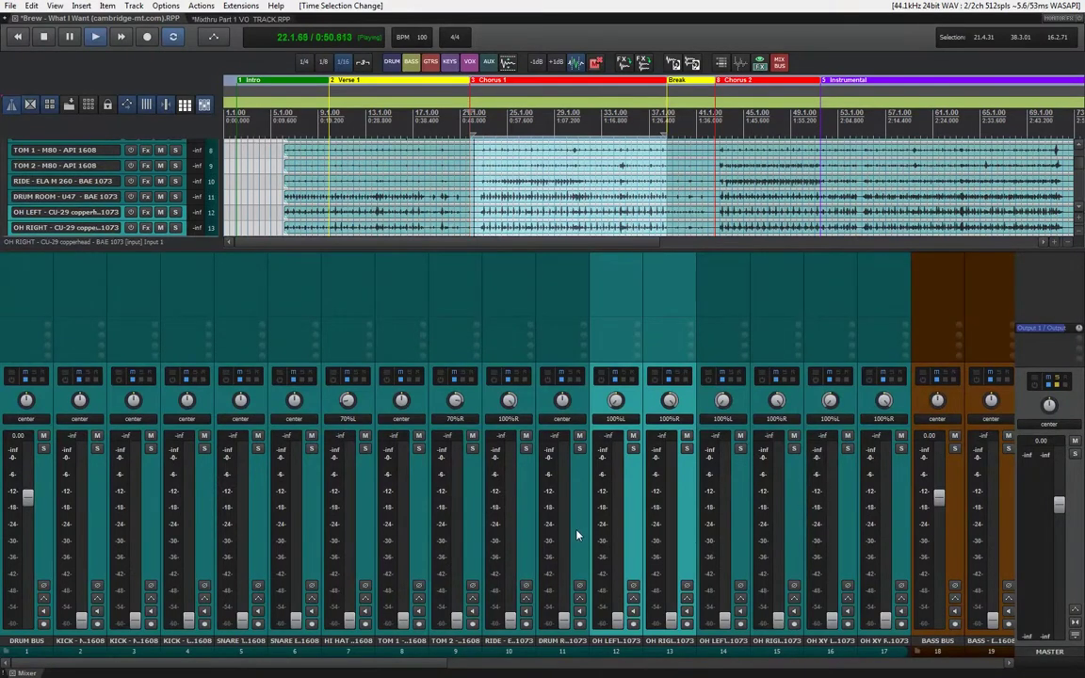
# - Raise the CU-29 overheads to about -18.1 dB and lift the OH XY pair from silence
pyautogui.moveTo(619, 622); pyautogui.dragTo(623, 559)
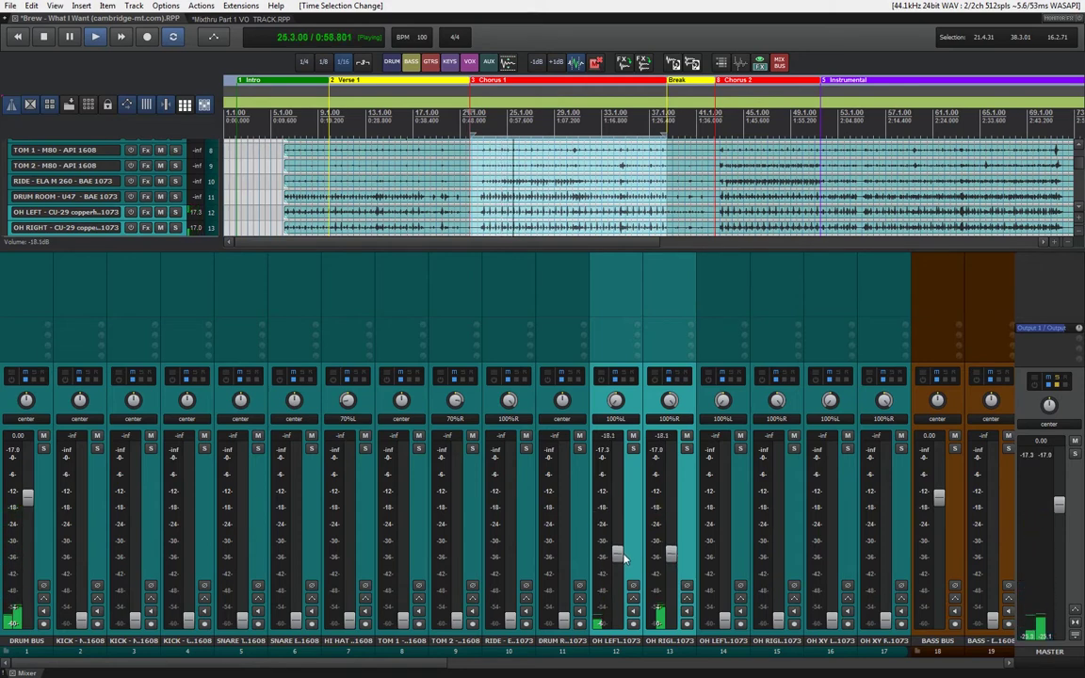
pyautogui.click(744, 490)
pyautogui.click(808, 475)
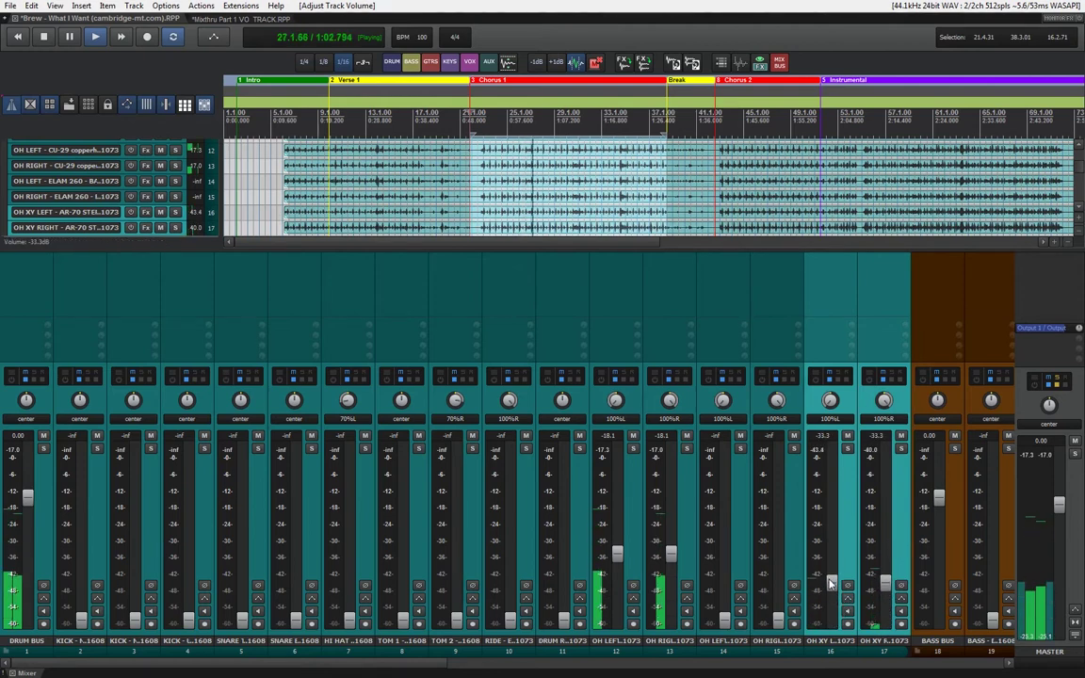
pyautogui.moveTo(831, 619); pyautogui.dragTo(830, 556)
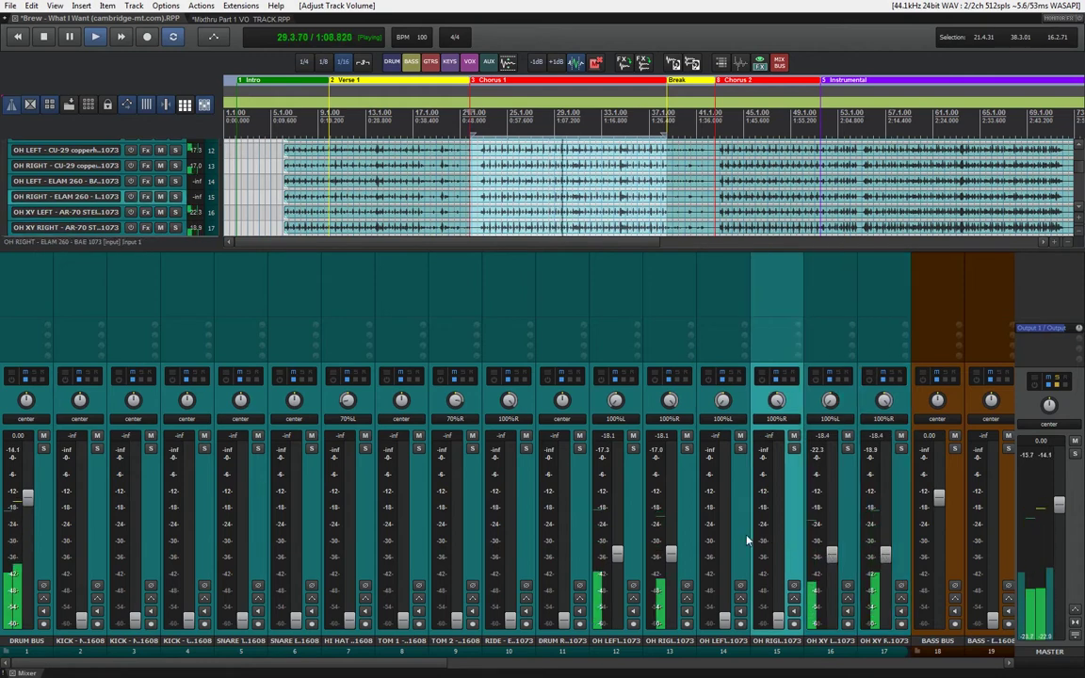
# - Bring the ELAM 260 overheads up to -16.8 dB, stop playback and toggle mute on CU-29
pyautogui.click(720, 607)
pyautogui.moveTo(720, 608); pyautogui.dragTo(730, 555)
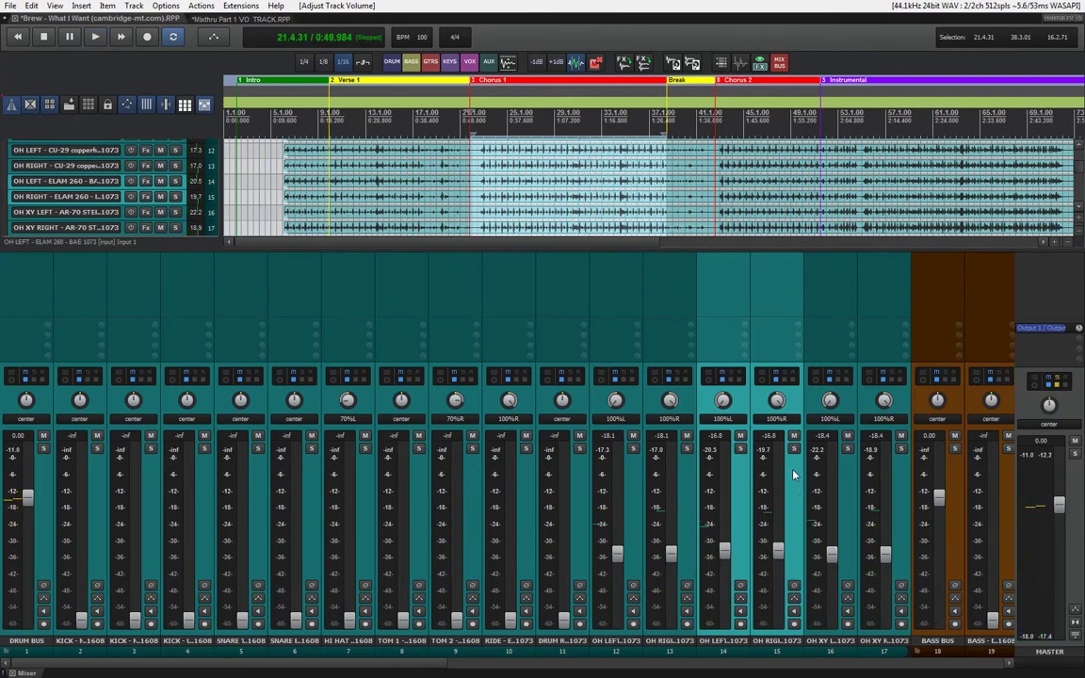
pyautogui.press('space')
pyautogui.click(685, 437)
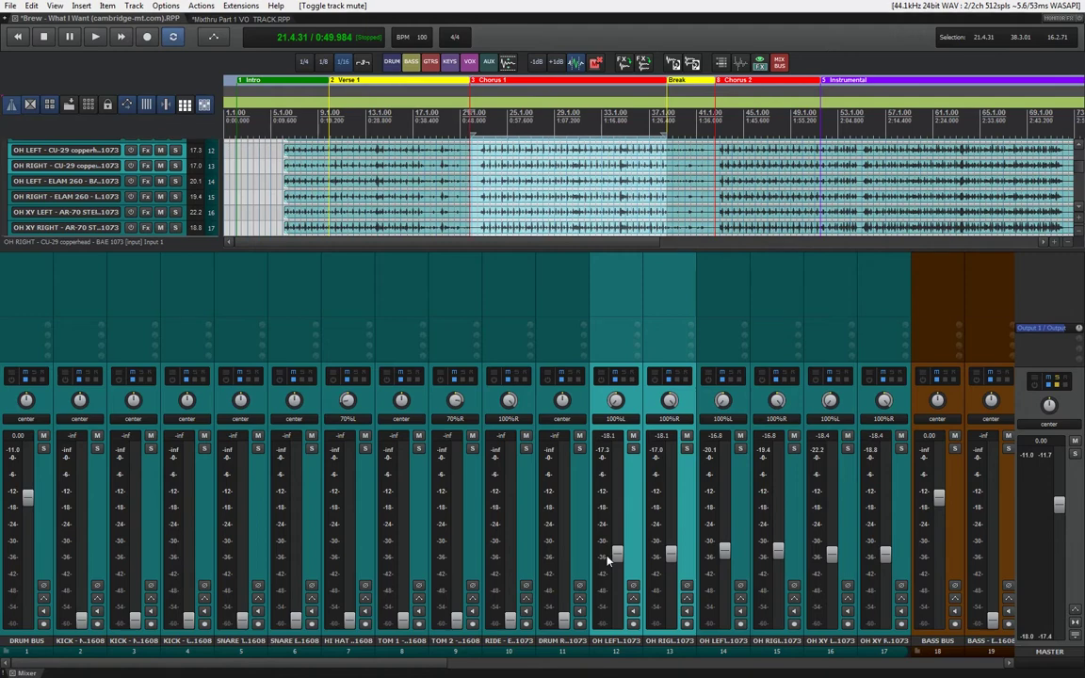
pyautogui.hscroll(1, 428, 667)
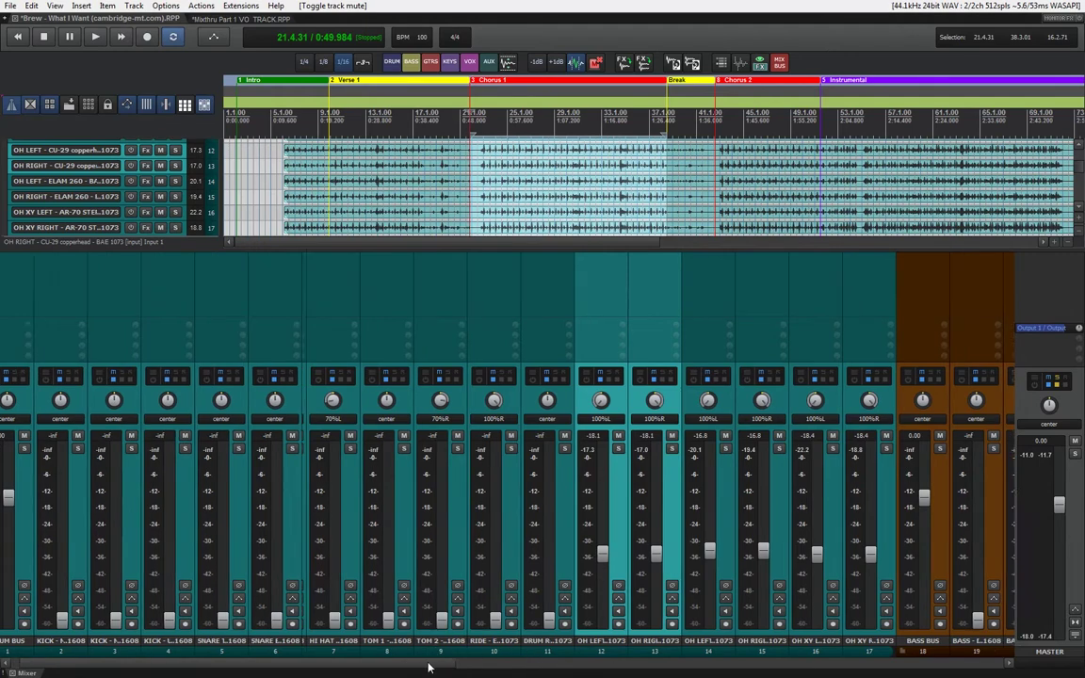
pyautogui.moveTo(428, 667)
pyautogui.mouseDown()
pyautogui.moveTo(556, 671)
pyautogui.moveTo(439, 654)
pyautogui.mouseUp()
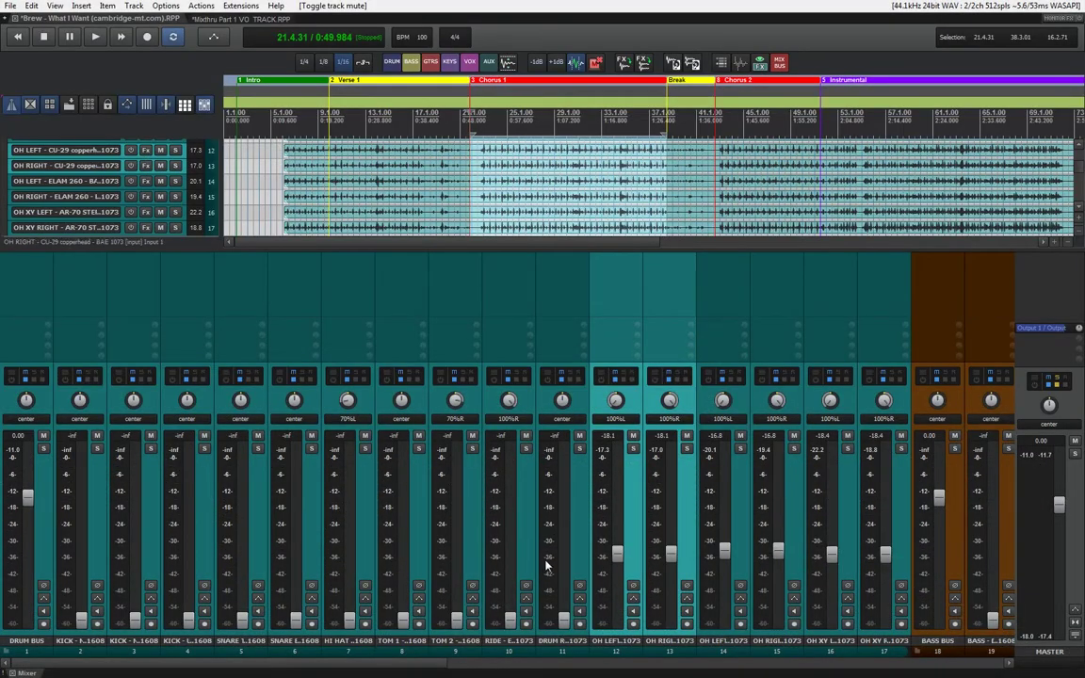
pyautogui.click(578, 541)
# - Play the drums, raise DRUM ROOM to -17.9 dB and lift all three KICK faders together
pyautogui.press('space')
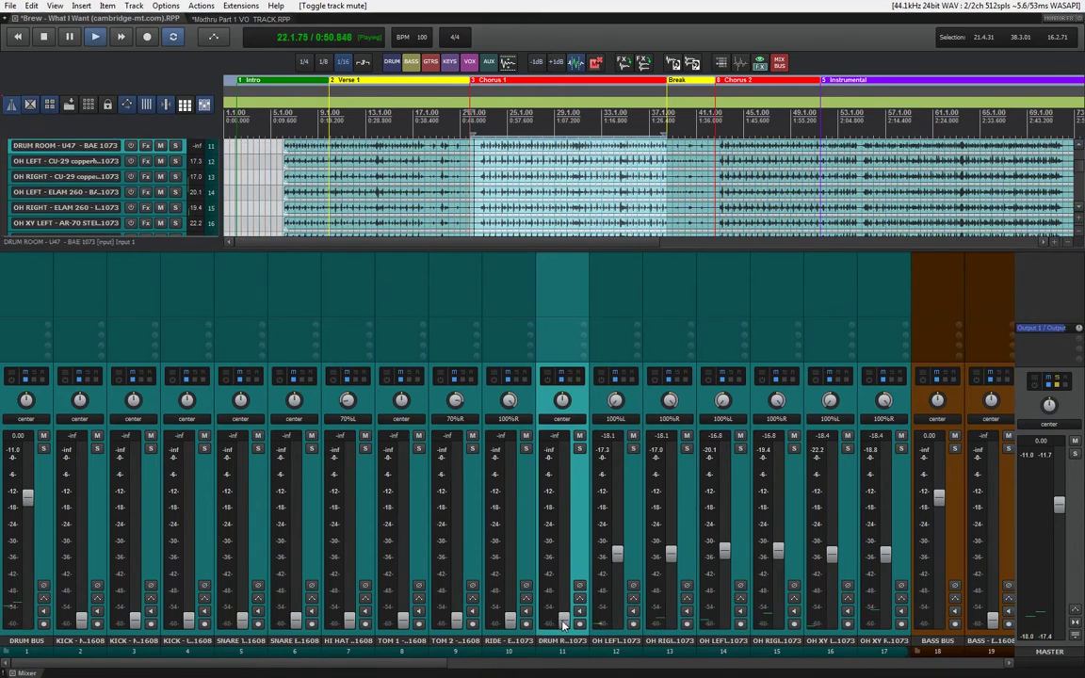
pyautogui.moveTo(563, 624); pyautogui.dragTo(574, 558)
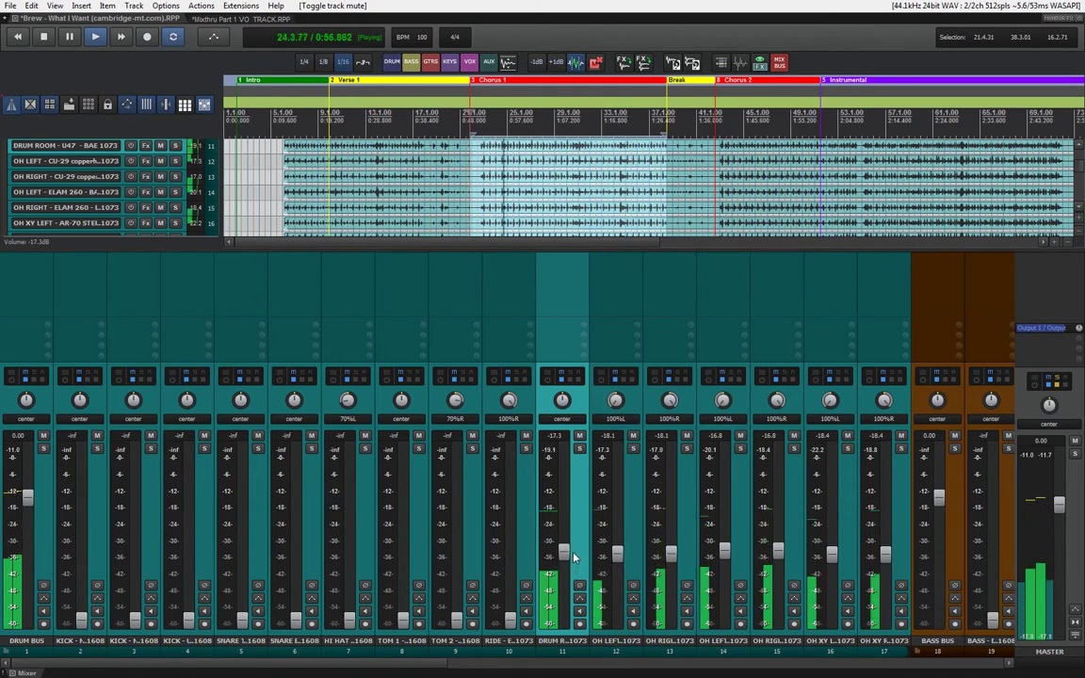
pyautogui.click(104, 562)
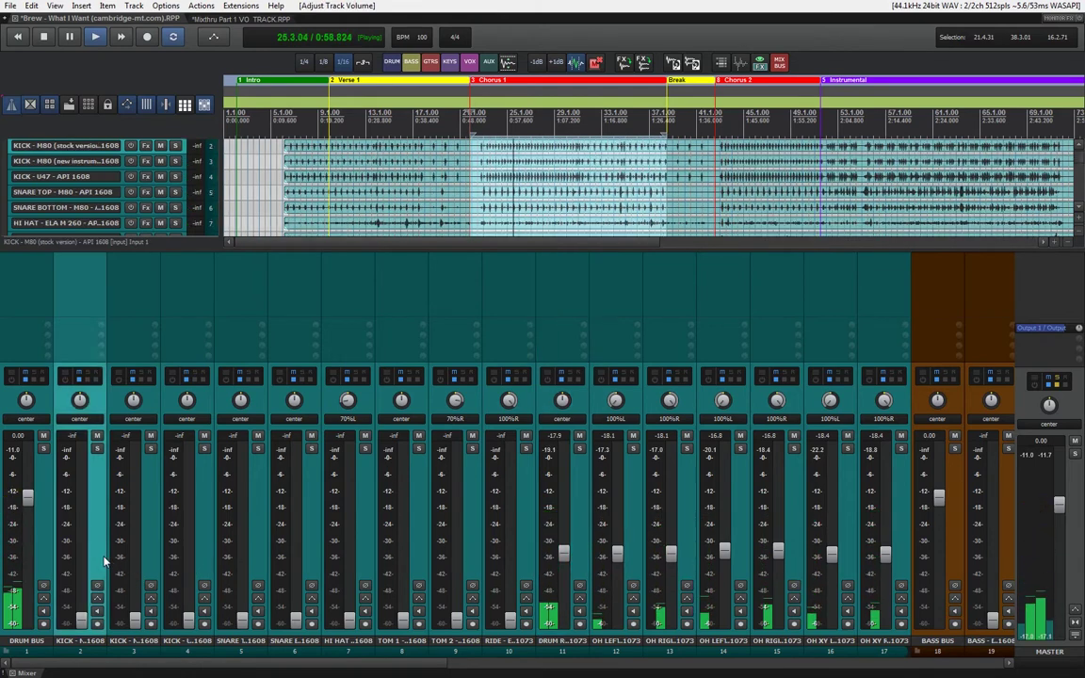
pyautogui.keyDown('shift'); pyautogui.click(193, 589); pyautogui.keyUp('shift')
pyautogui.moveTo(188, 617); pyautogui.dragTo(201, 546)
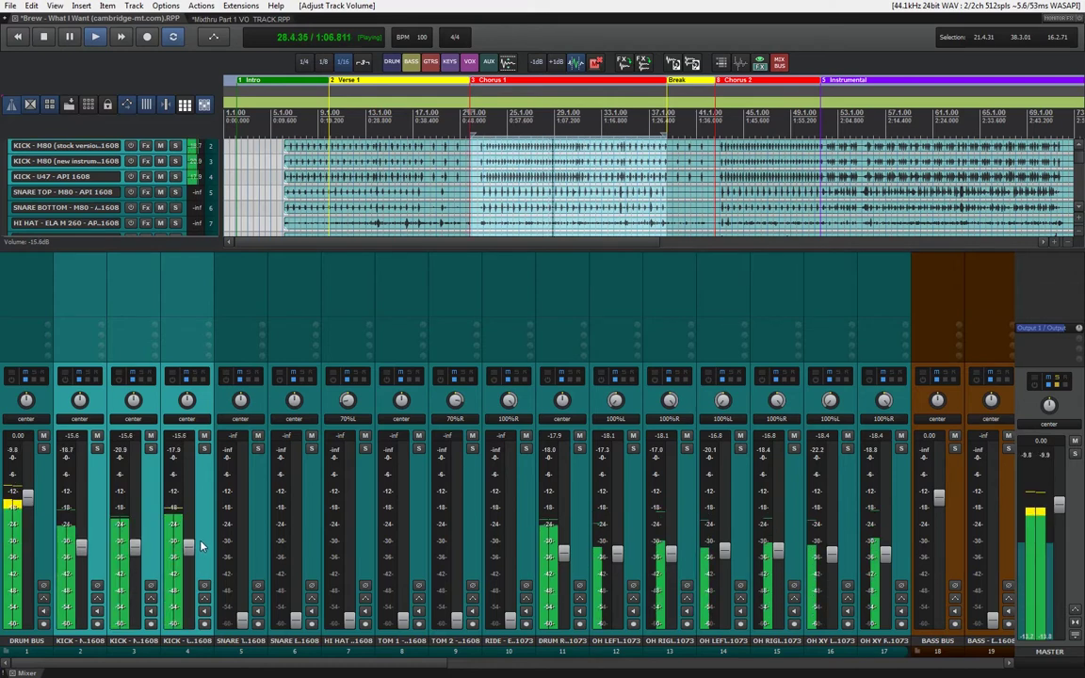
# - Fine-tune the individual kick levels and bring SNARE TOP up to about -17.3 dB
pyautogui.click(148, 516)
pyautogui.moveTo(135, 549)
pyautogui.mouseDown()
pyautogui.moveTo(135, 563)
pyautogui.moveTo(134, 541)
pyautogui.mouseUp()
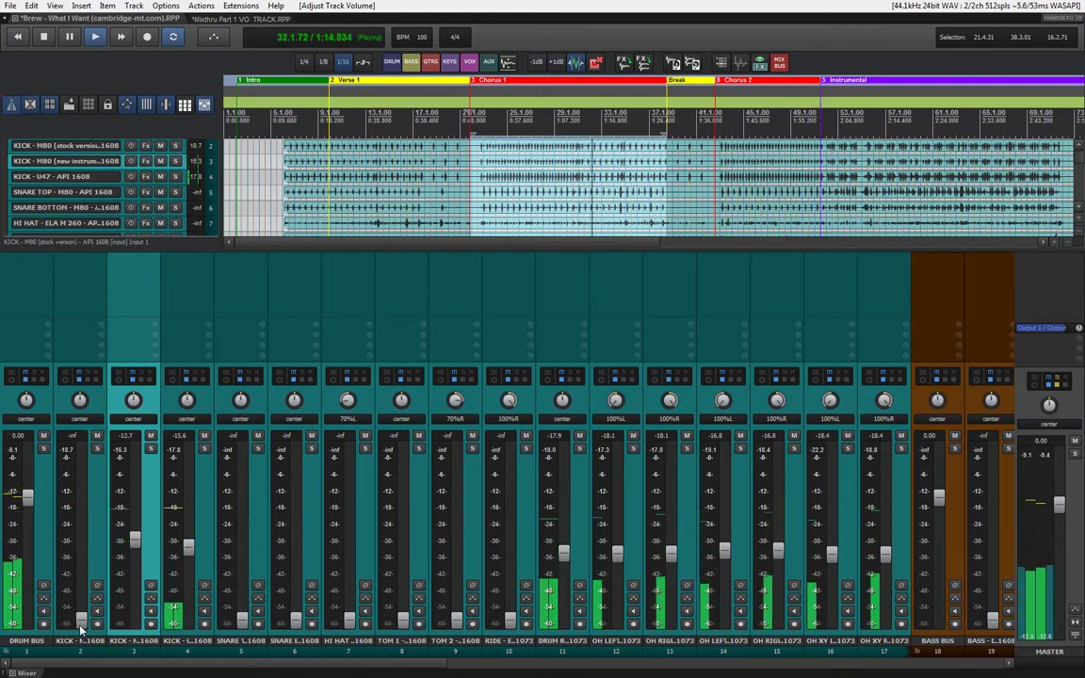
pyautogui.moveTo(81, 621); pyautogui.dragTo(83, 546)
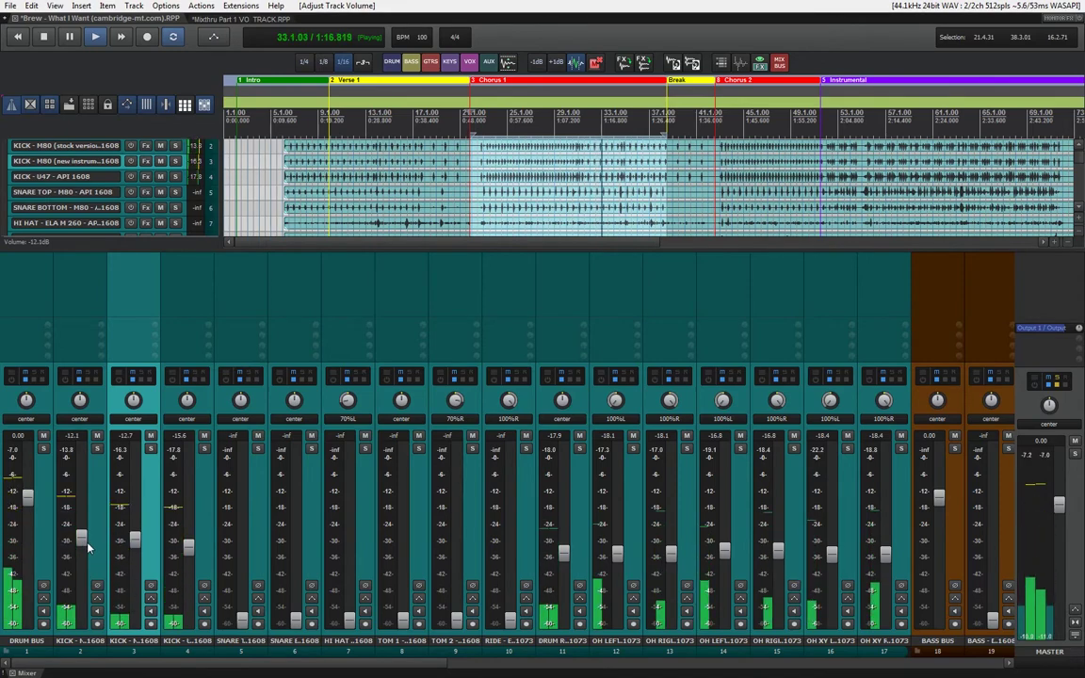
pyautogui.moveTo(86, 553); pyautogui.dragTo(88, 559)
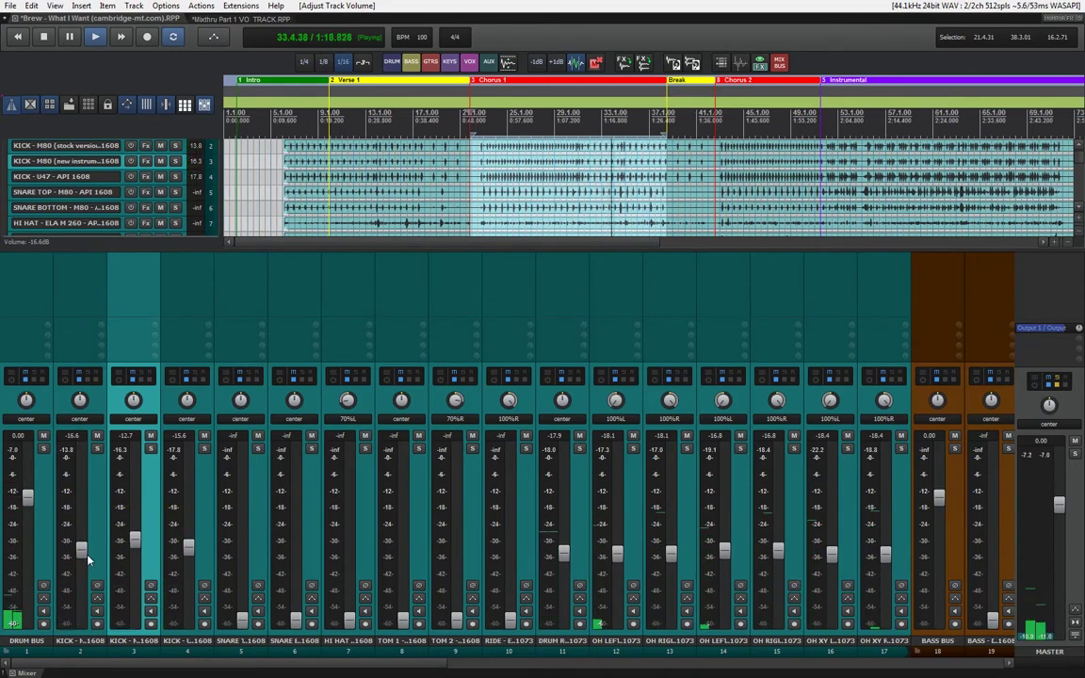
pyautogui.moveTo(242, 619); pyautogui.dragTo(249, 559)
pyautogui.moveTo(80, 549); pyautogui.dragTo(80, 621)
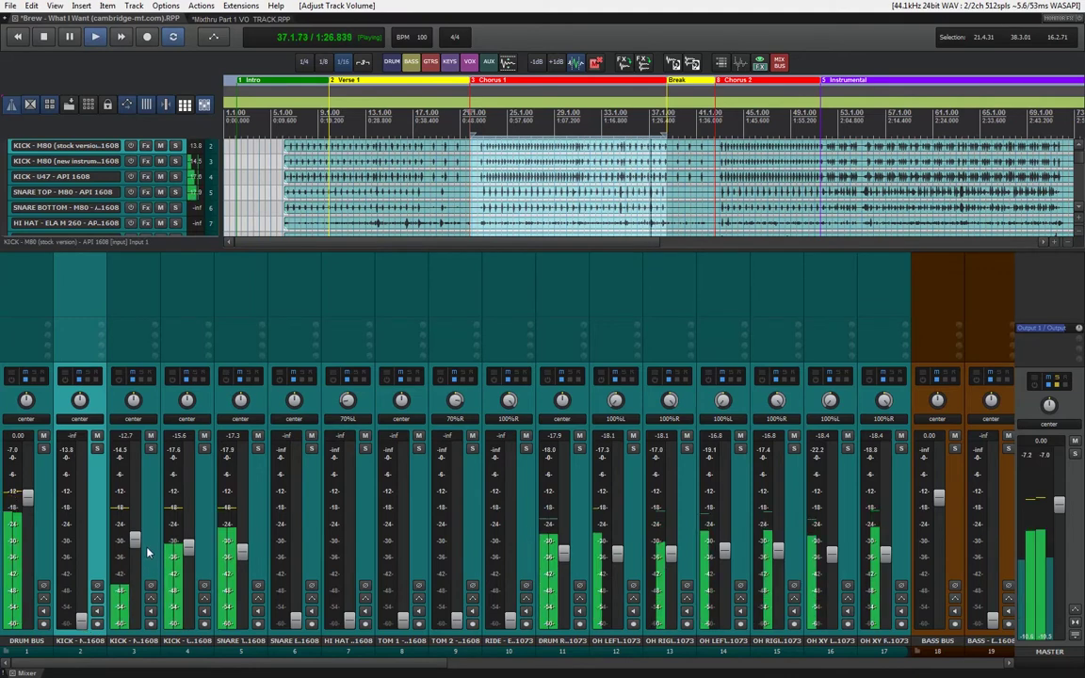
# - Bring the snare bottom up from silence to about -20.9 dB
pyautogui.click(310, 525)
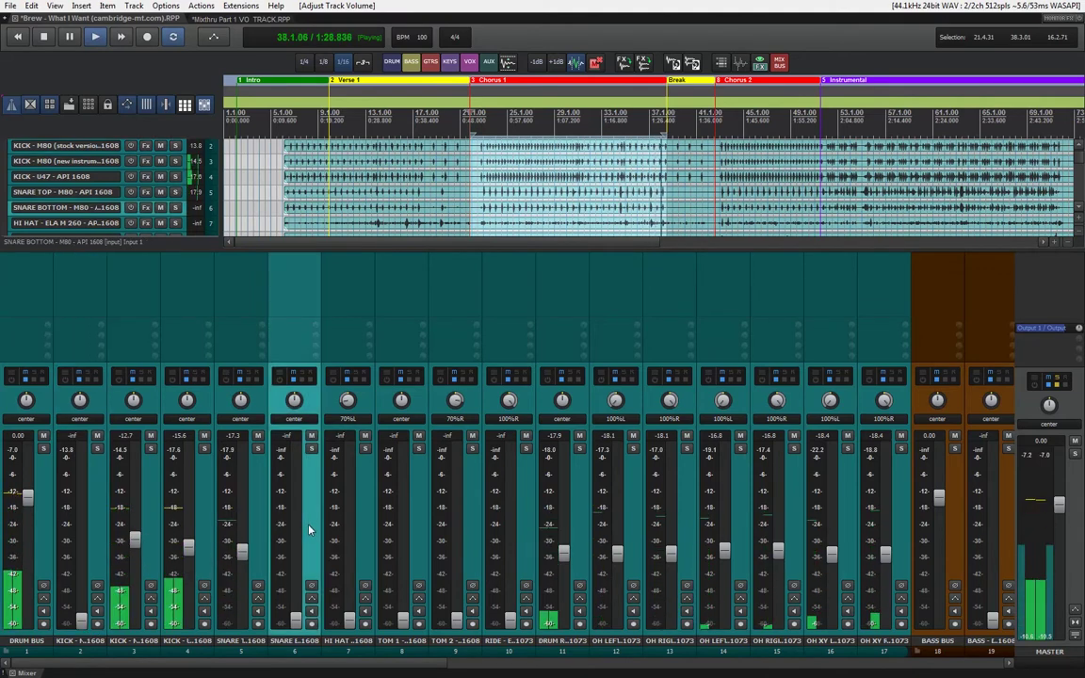
pyautogui.moveTo(293, 617); pyautogui.dragTo(298, 620)
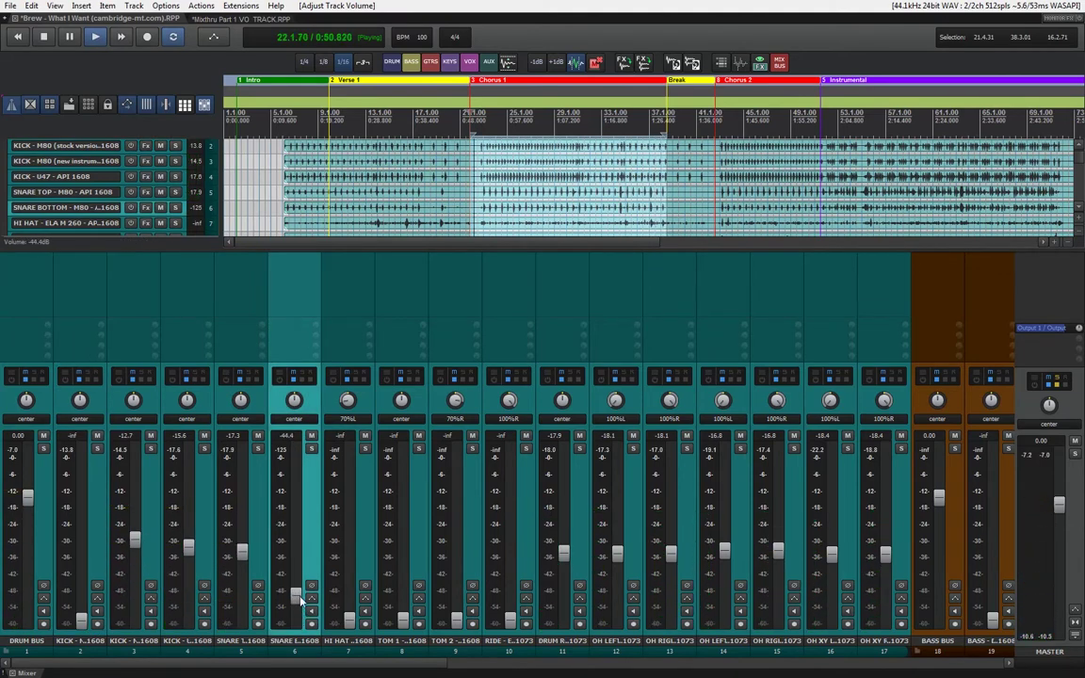
pyautogui.moveTo(301, 567); pyautogui.dragTo(302, 564)
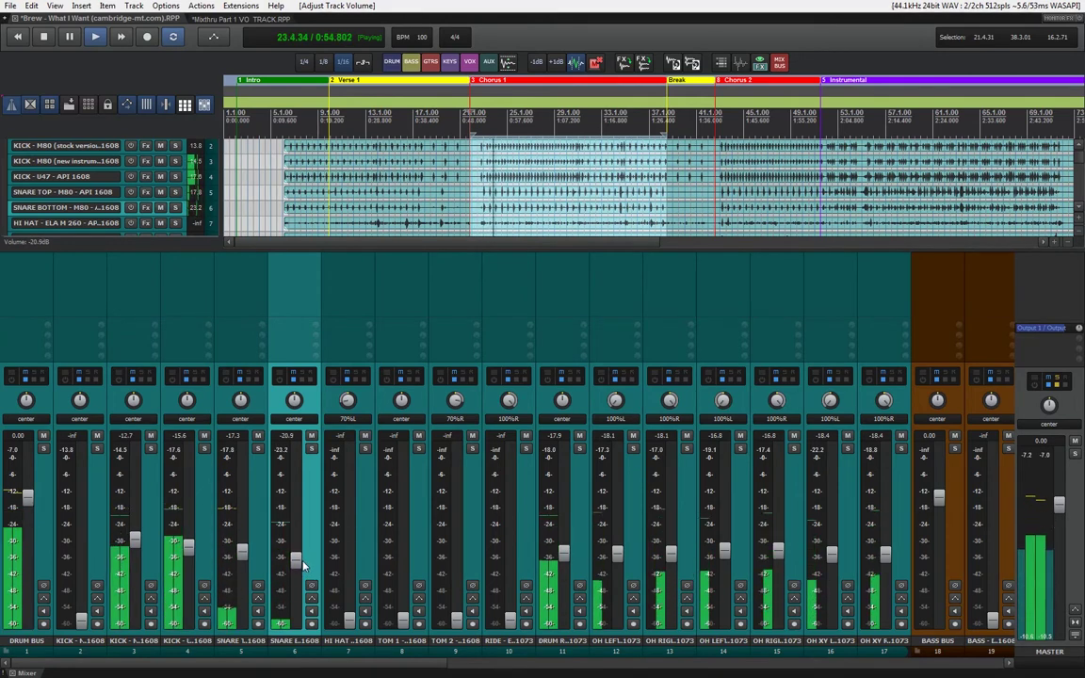
# - Scroll-nudge the kicks to -14.5 and -17.0 dB and snare top to -18.7 dB, then stop playback
pyautogui.click(345, 563)
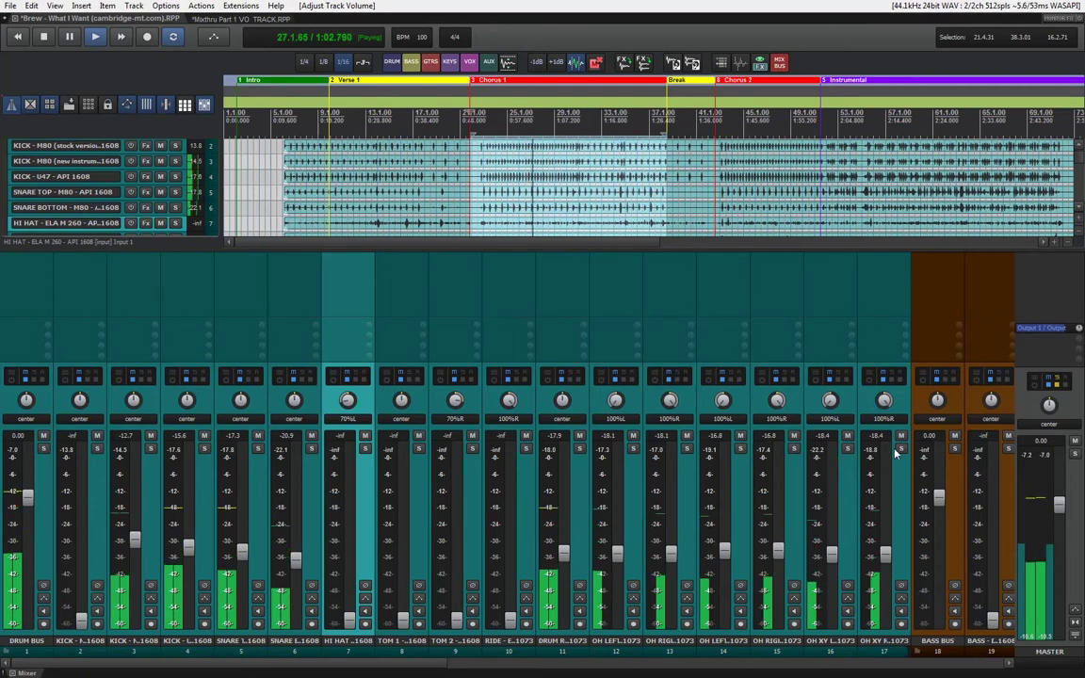
pyautogui.click(185, 446)
pyautogui.keyDown('ctrl'); pyautogui.click(252, 509); pyautogui.keyUp('ctrl')
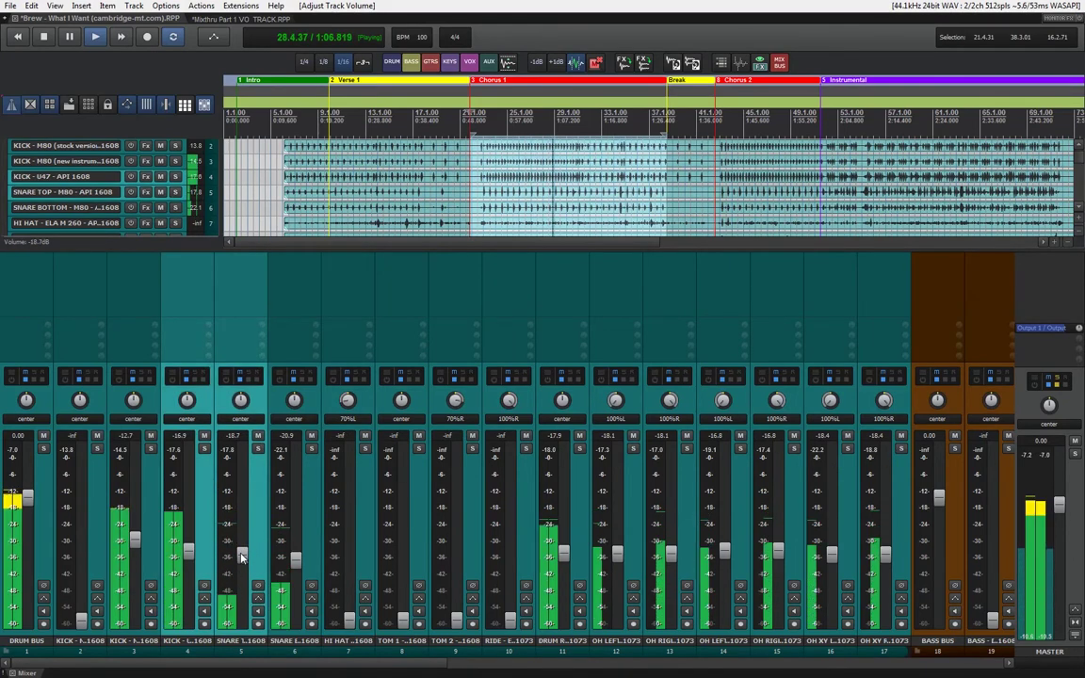
pyautogui.click(152, 510)
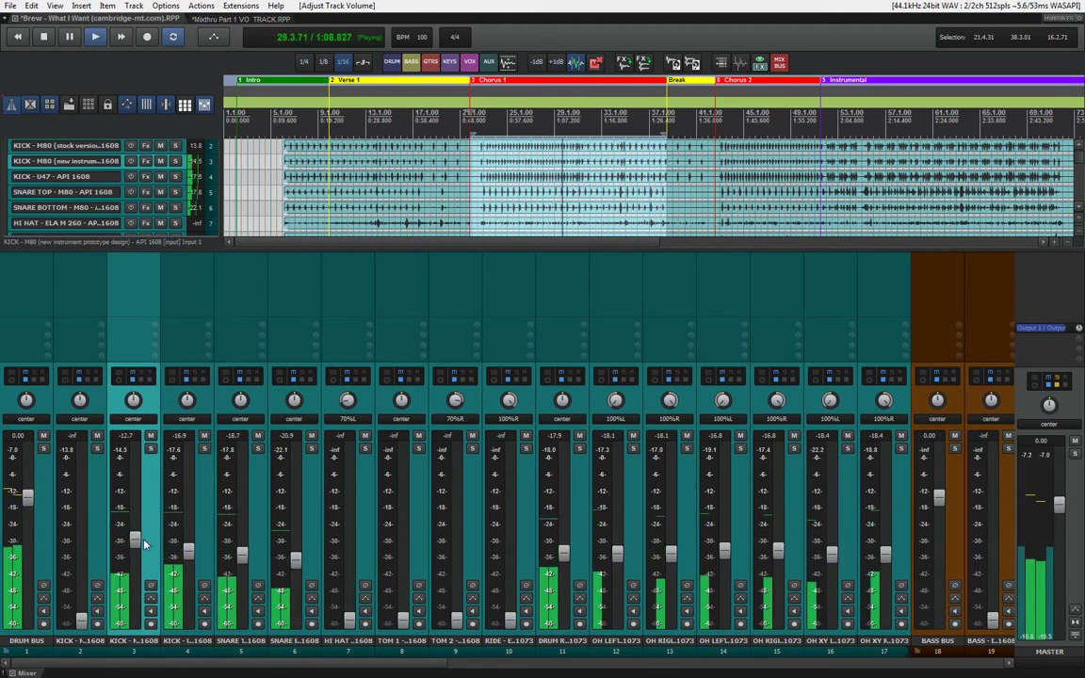
pyautogui.scroll(-1, 125, 487)
pyautogui.scroll(-1, 188, 546)
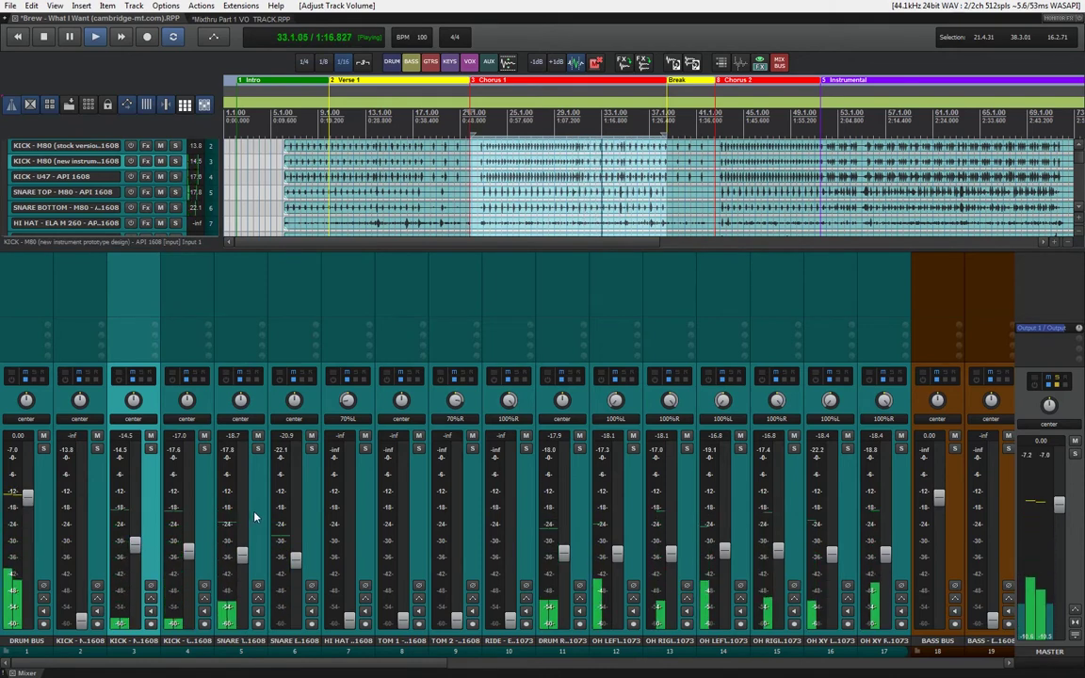
pyautogui.press('space')
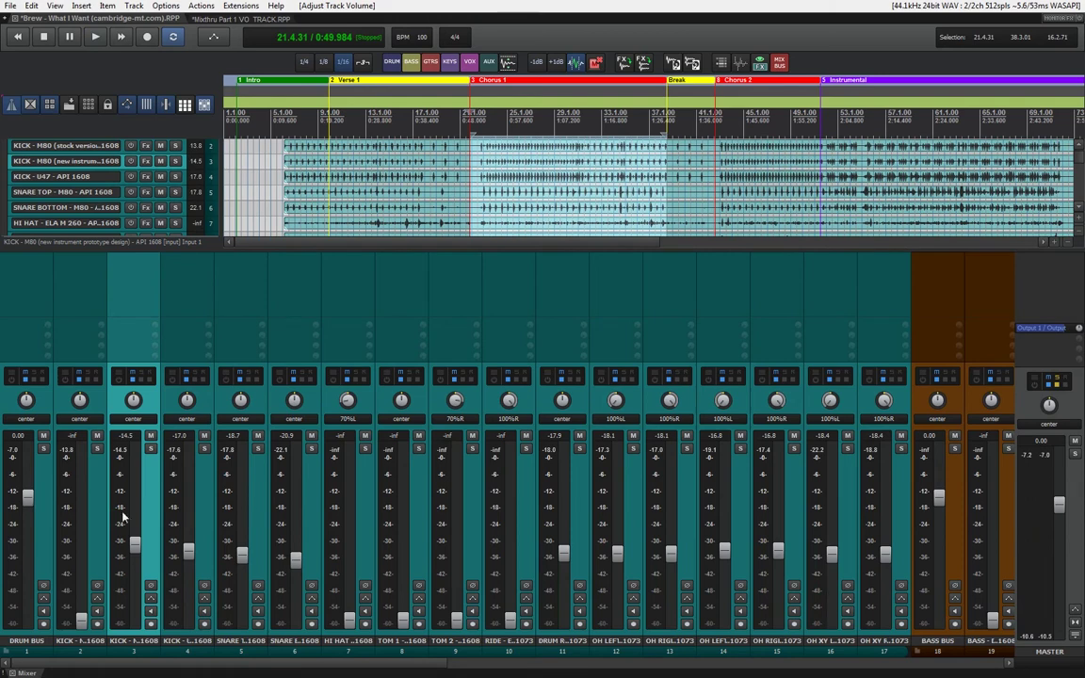
pyautogui.click(94, 530)
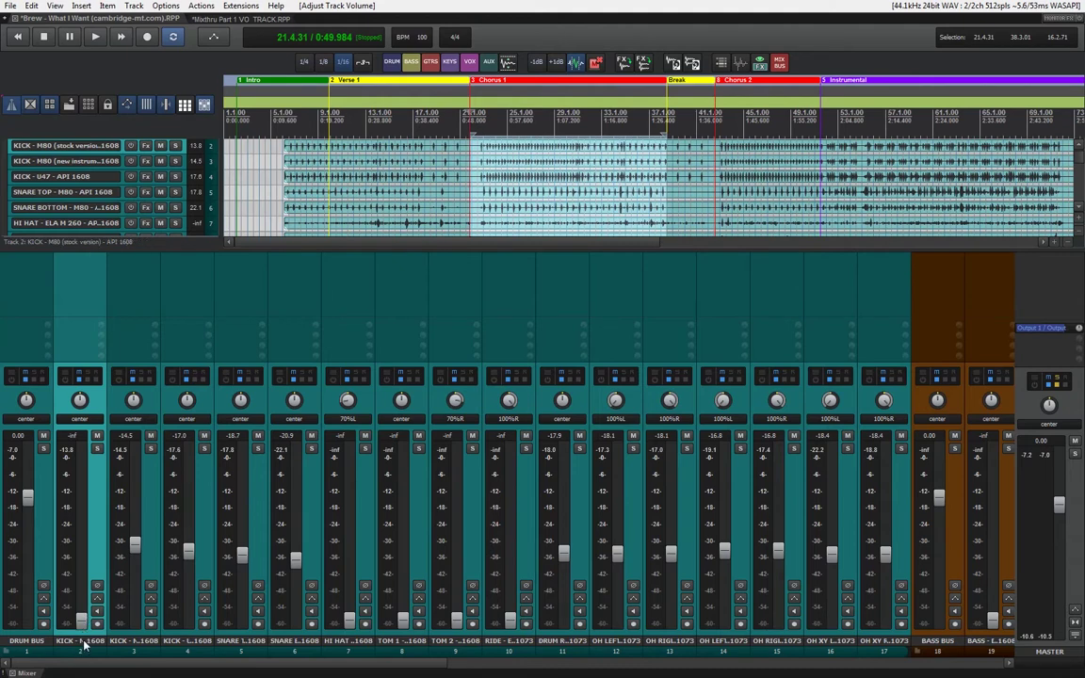
pyautogui.click(395, 470)
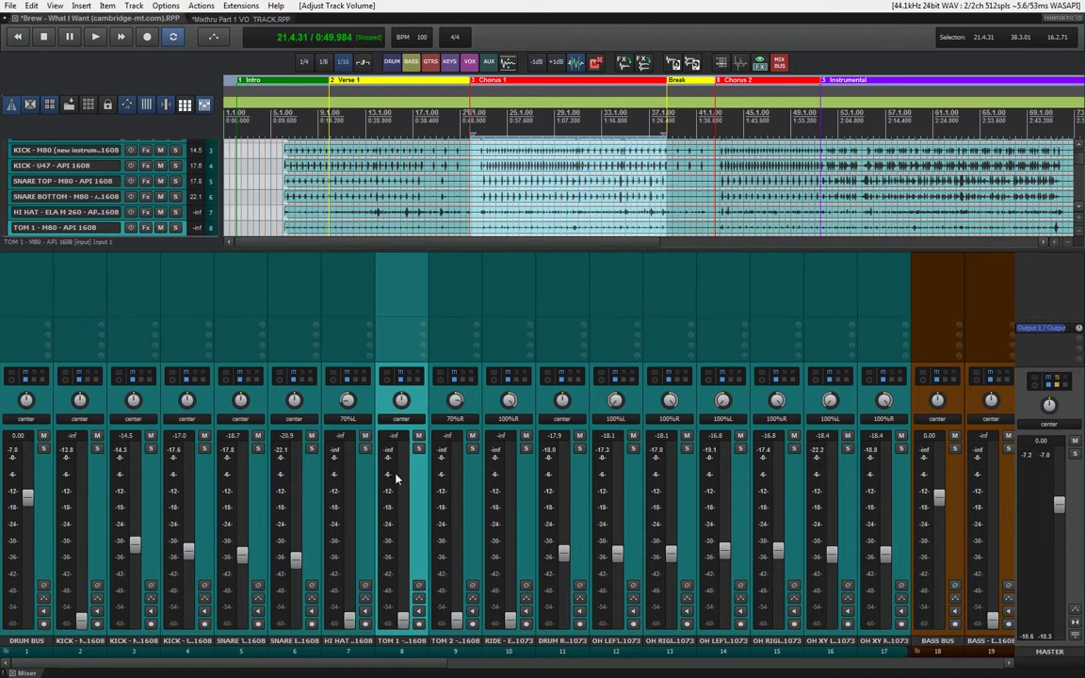
# - Start playback and bring the hi-hat up from silence to about -19.3 dB
pyautogui.click(369, 494)
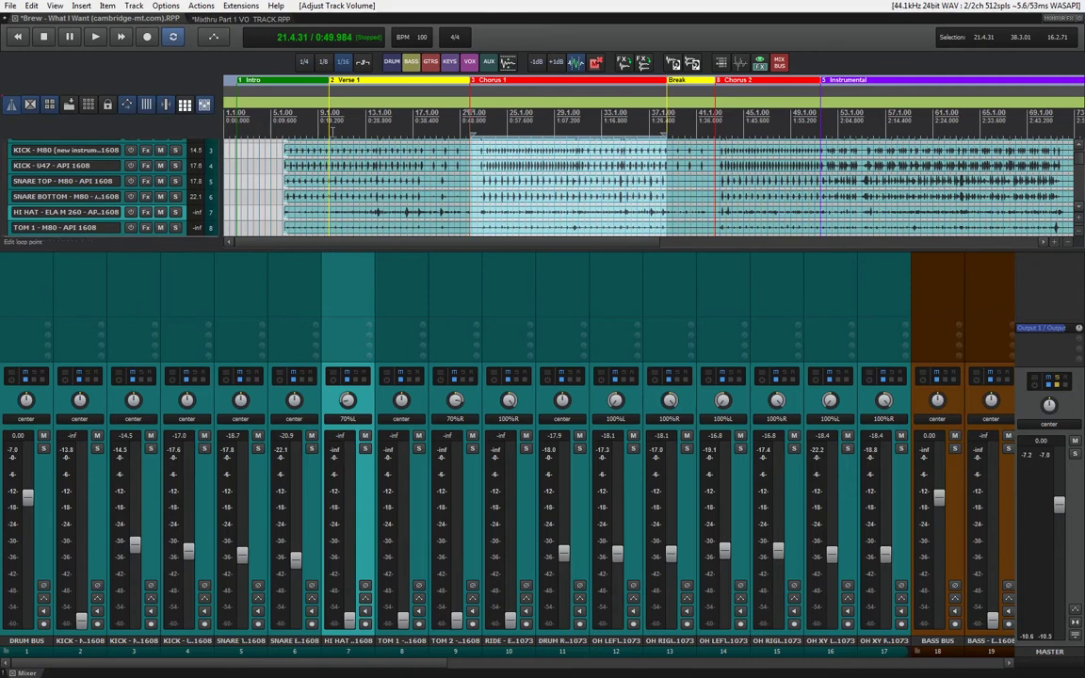
pyautogui.press('space')
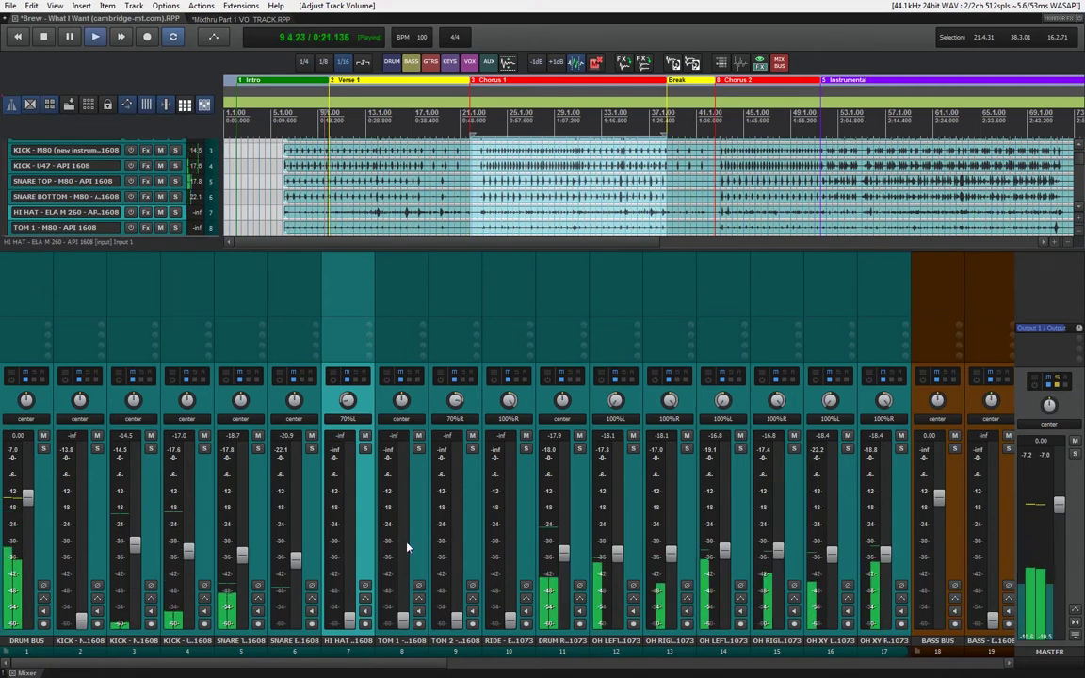
pyautogui.moveTo(350, 617); pyautogui.dragTo(354, 549)
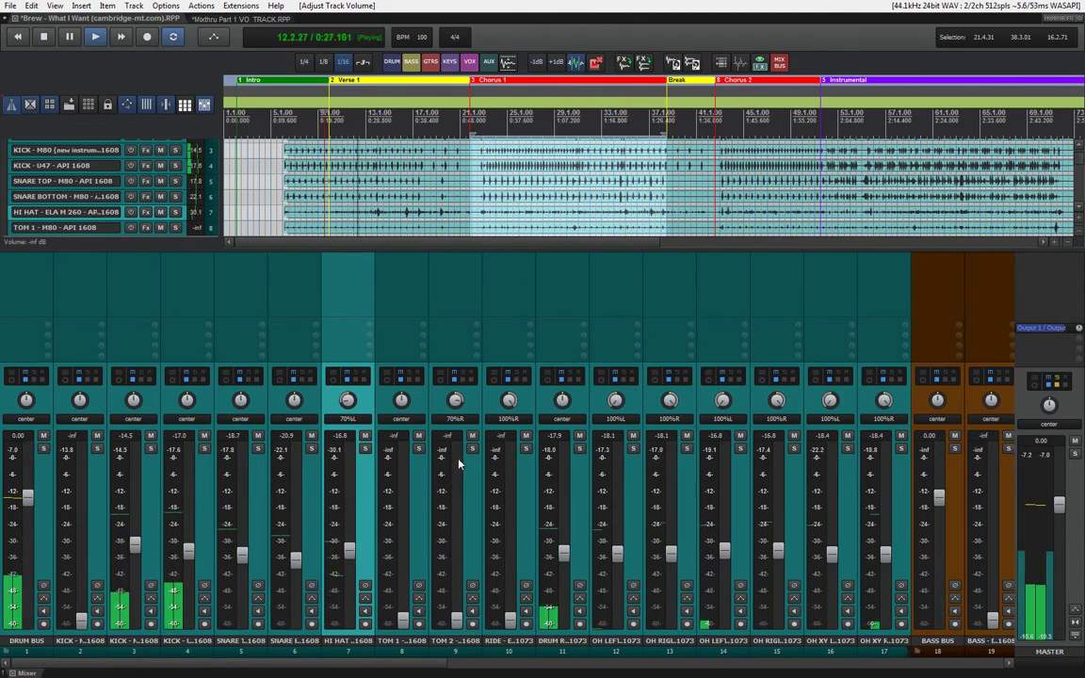
# - Raise TOM 1, TOM 2 and RIDE together from silence, then stop playback
pyautogui.click(412, 516)
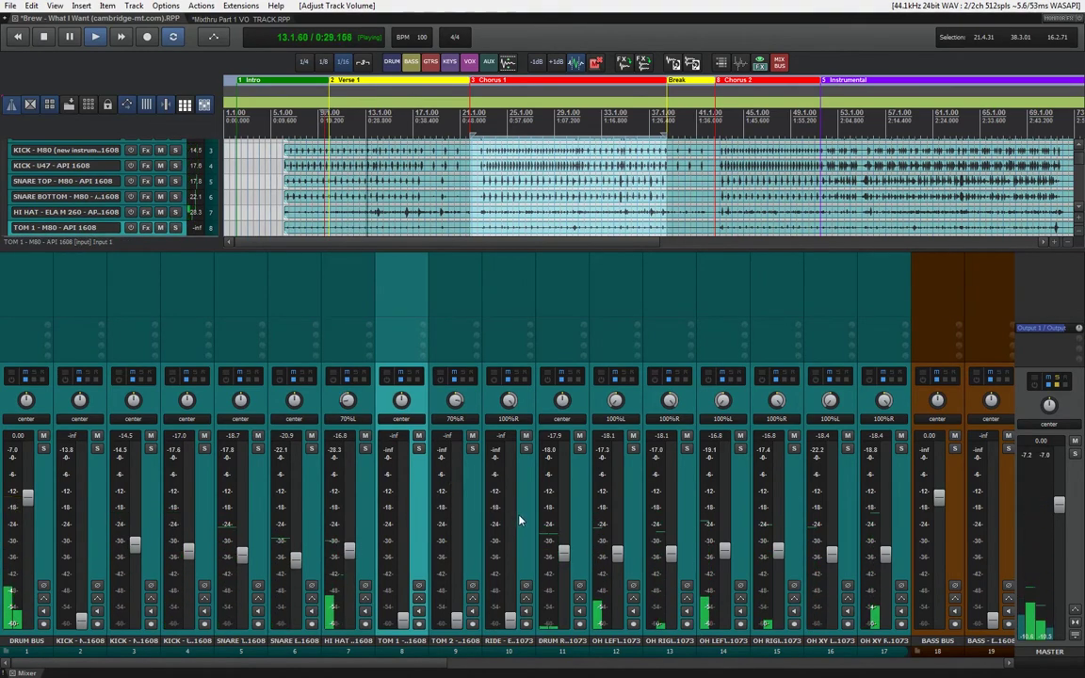
pyautogui.keyDown('shift'); pyautogui.click(516, 523); pyautogui.keyUp('shift')
pyautogui.moveTo(509, 610); pyautogui.dragTo(509, 557)
pyautogui.press('space')
pyautogui.scroll(2, 498, 192)
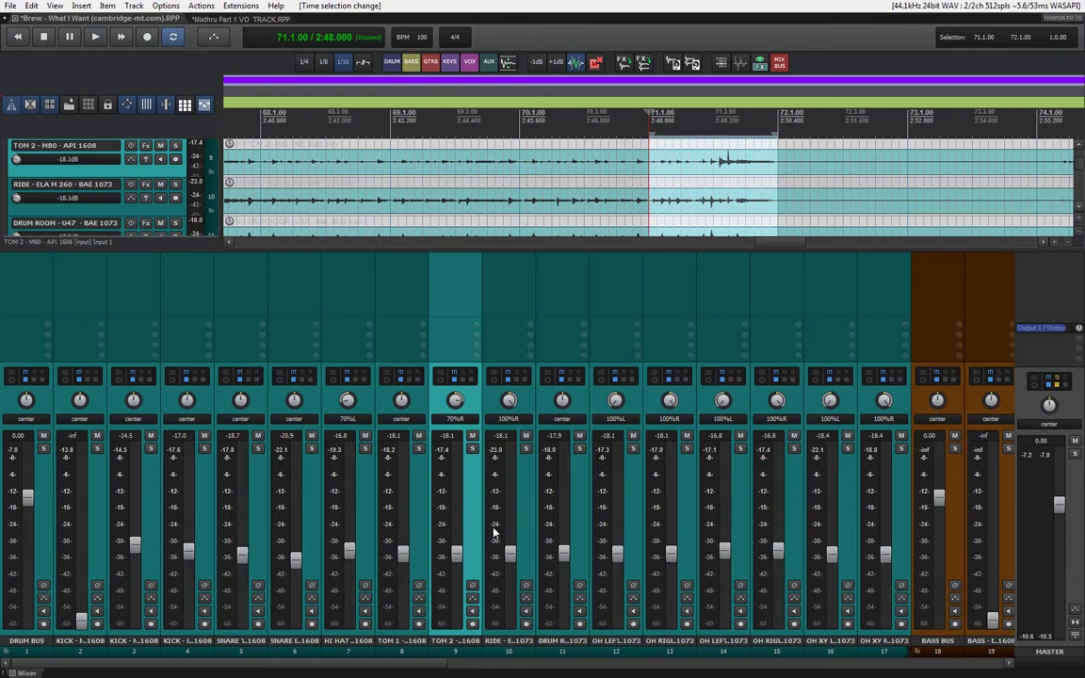
# - Play the bar-71 tom fill and pull both toms down to -20.4 dB, then stop
pyautogui.press('space')
pyautogui.moveTo(402, 552)
pyautogui.mouseDown()
pyautogui.moveTo(398, 599)
pyautogui.moveTo(402, 565)
pyautogui.mouseUp()
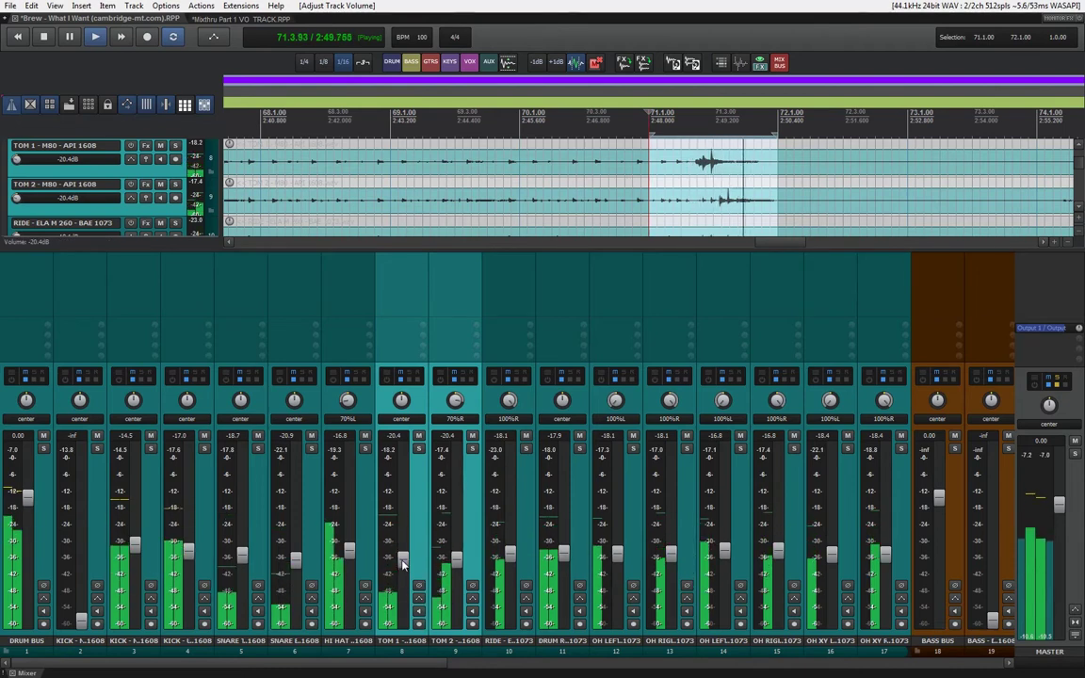
pyautogui.press('space')
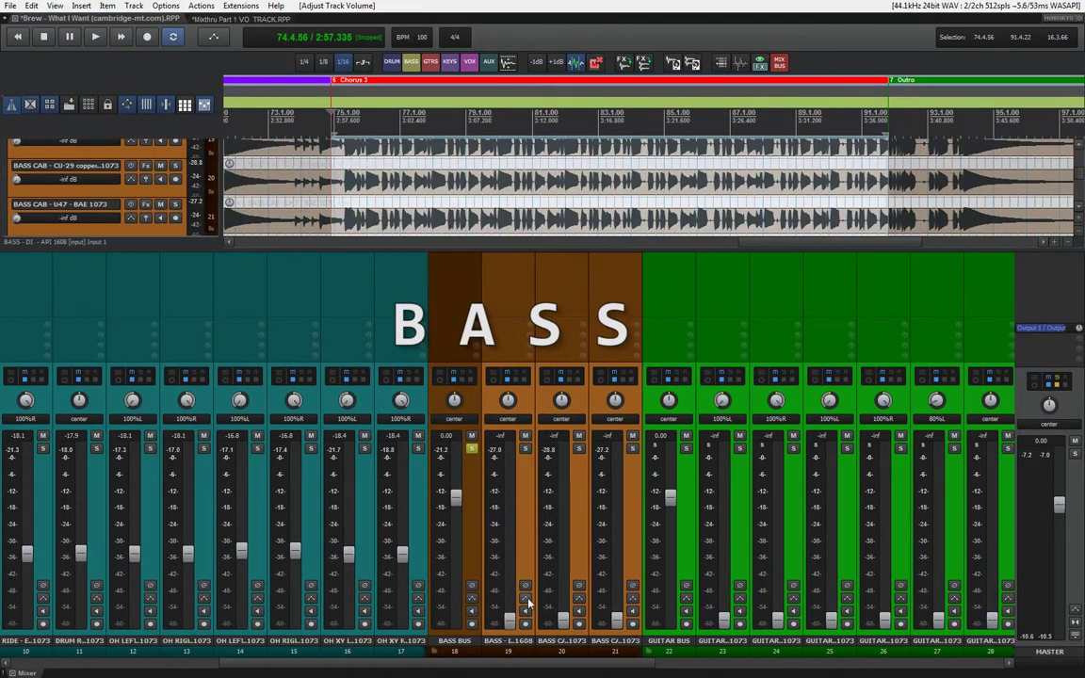
# - With playback running, lift the grouped bass DI and two cab faders to -19.1 dB
pyautogui.press('space')
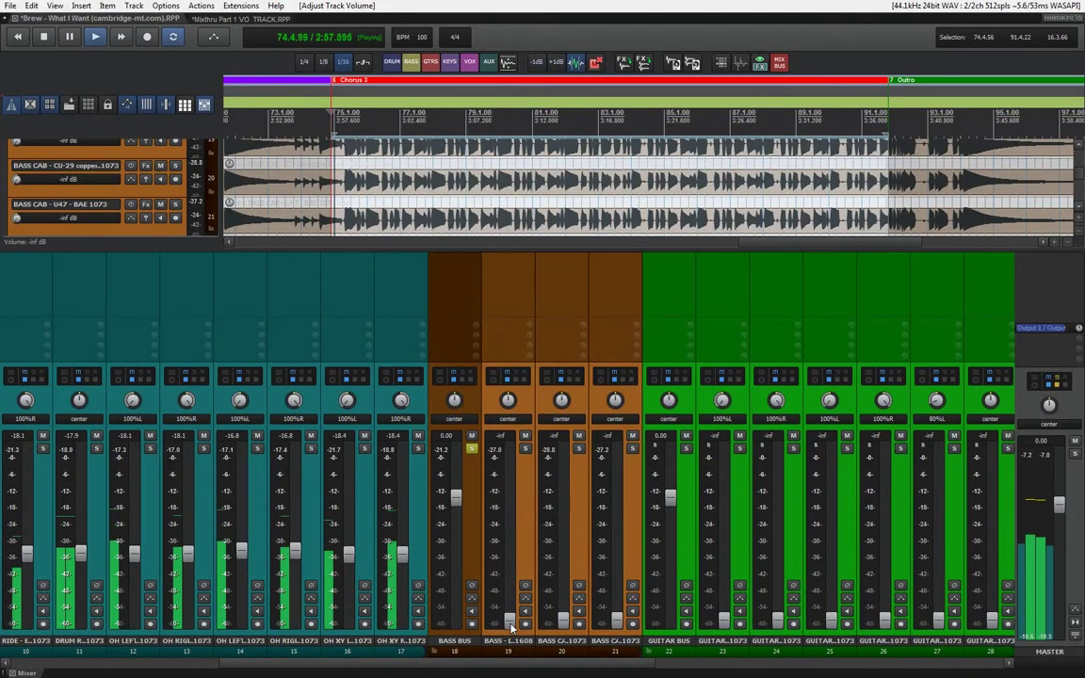
pyautogui.moveTo(512, 626); pyautogui.dragTo(516, 563)
pyautogui.press('space')
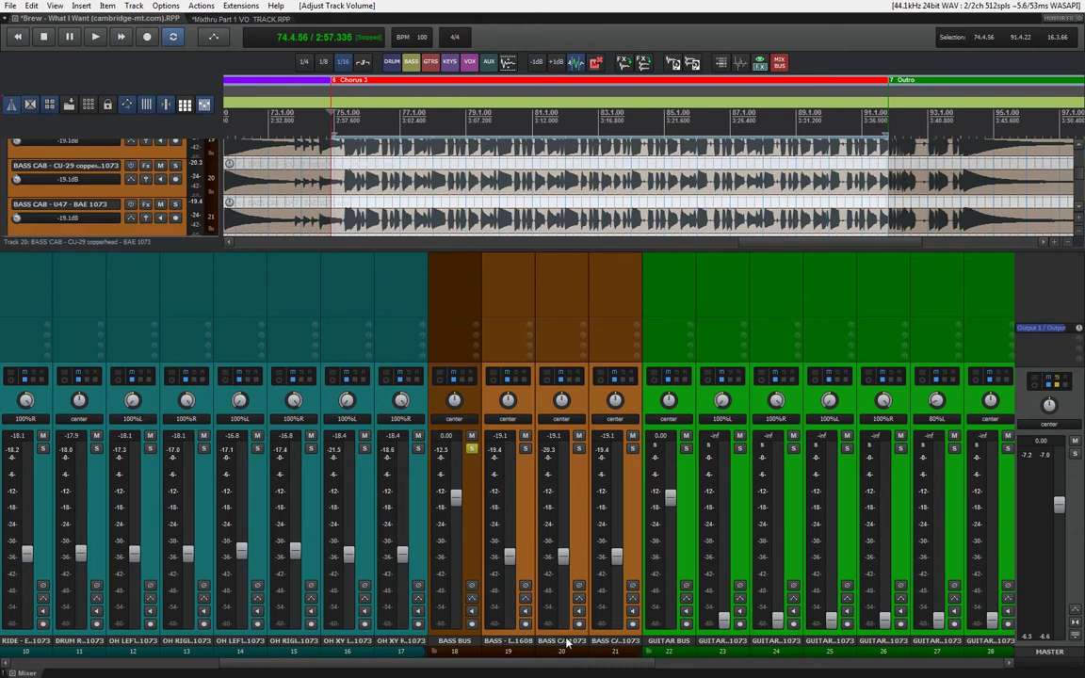
pyautogui.click(527, 534)
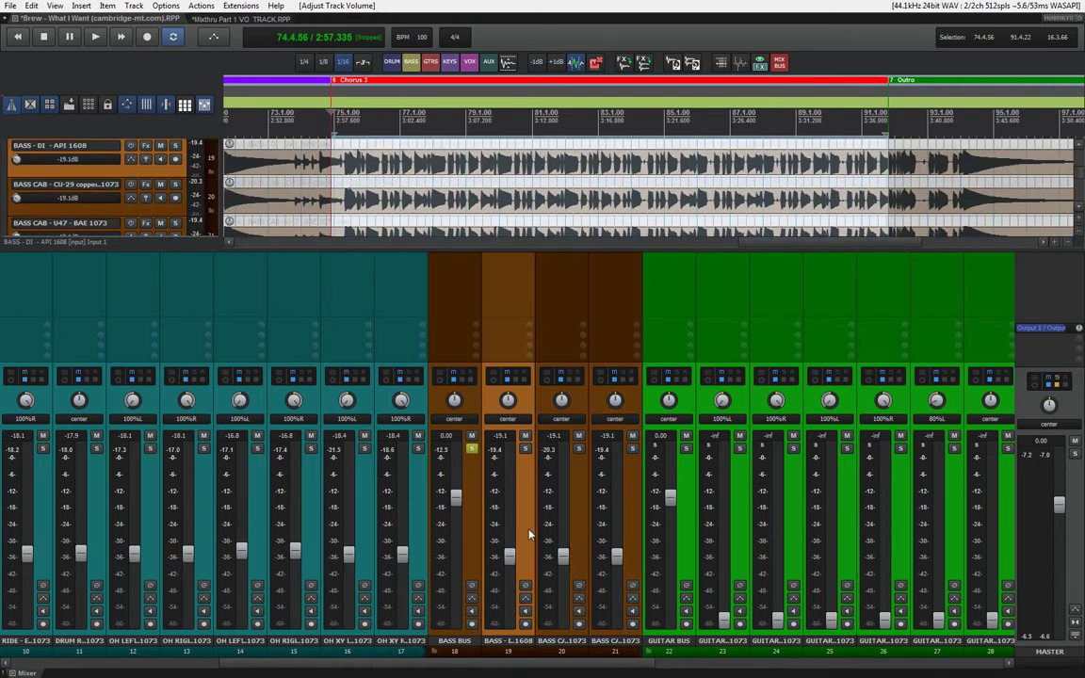
# - Solo the CU-29 bass cab during playback and lower it to about -20.3 dB
pyautogui.click(574, 537)
pyautogui.click(624, 537)
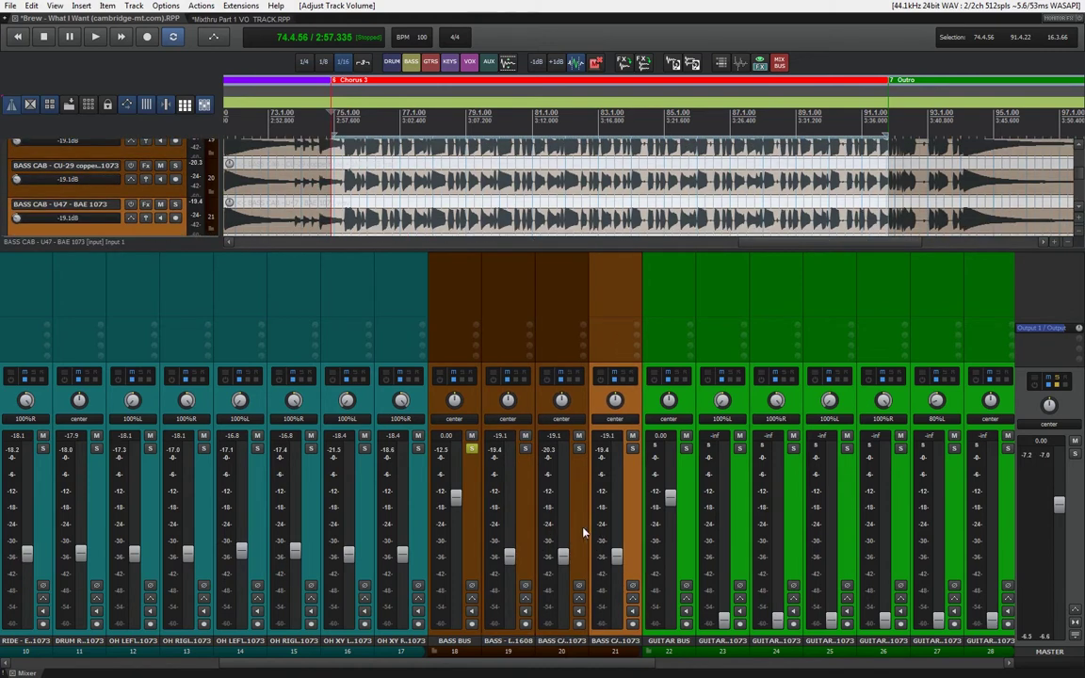
pyautogui.click(584, 533)
pyautogui.click(623, 532)
pyautogui.click(577, 575)
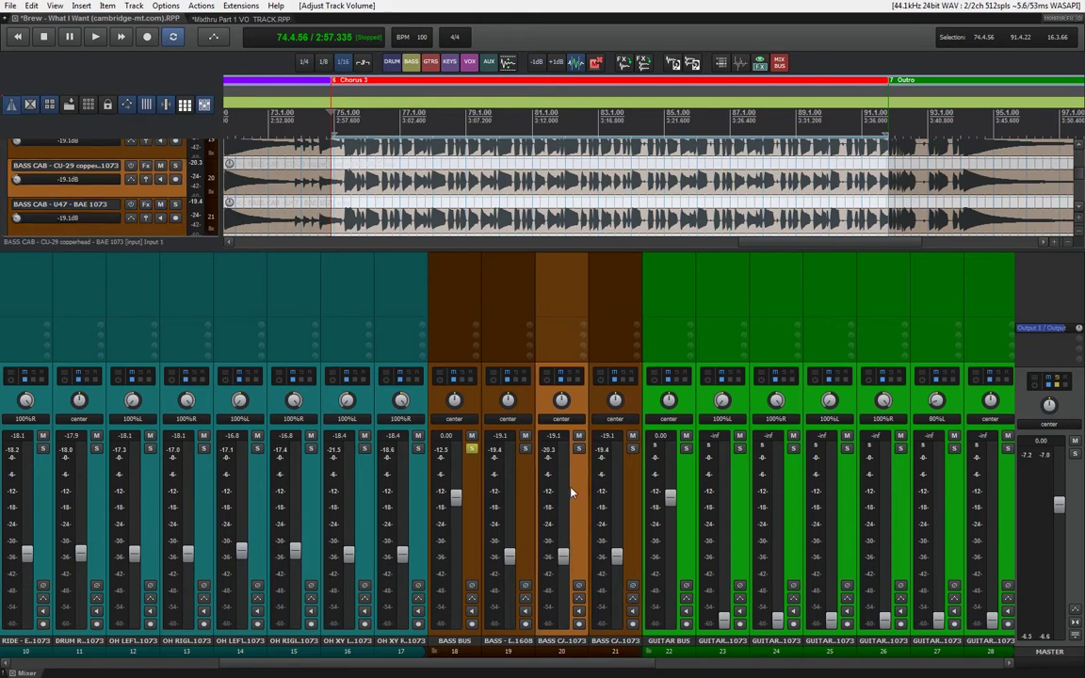
pyautogui.press('space')
pyautogui.click(577, 449)
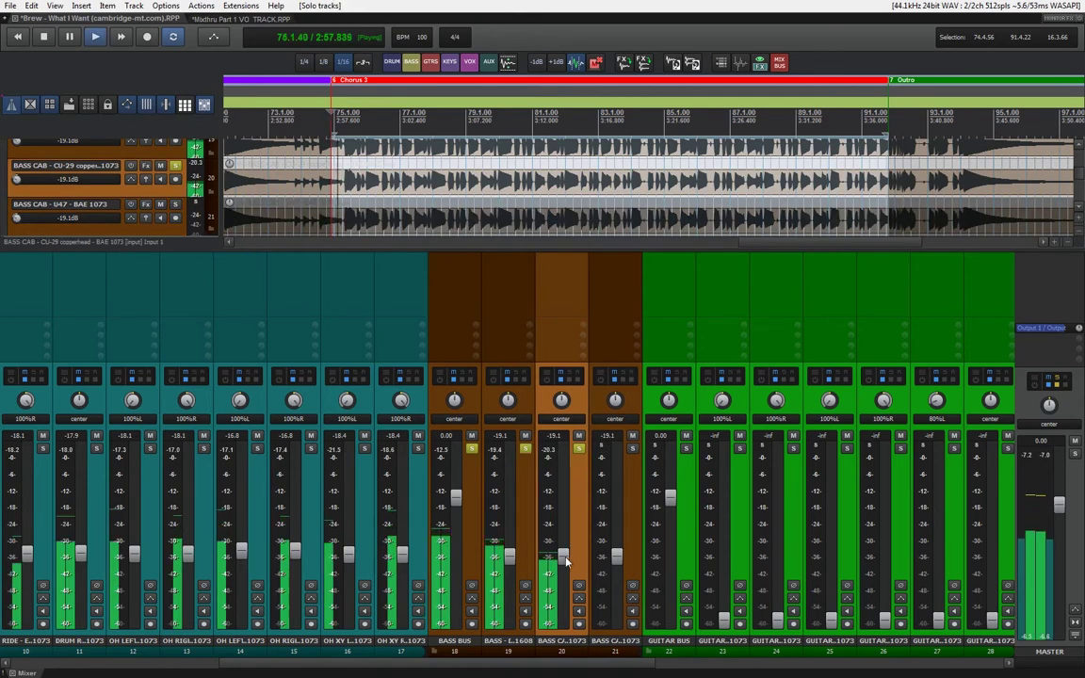
pyautogui.moveTo(566, 562); pyautogui.dragTo(565, 565)
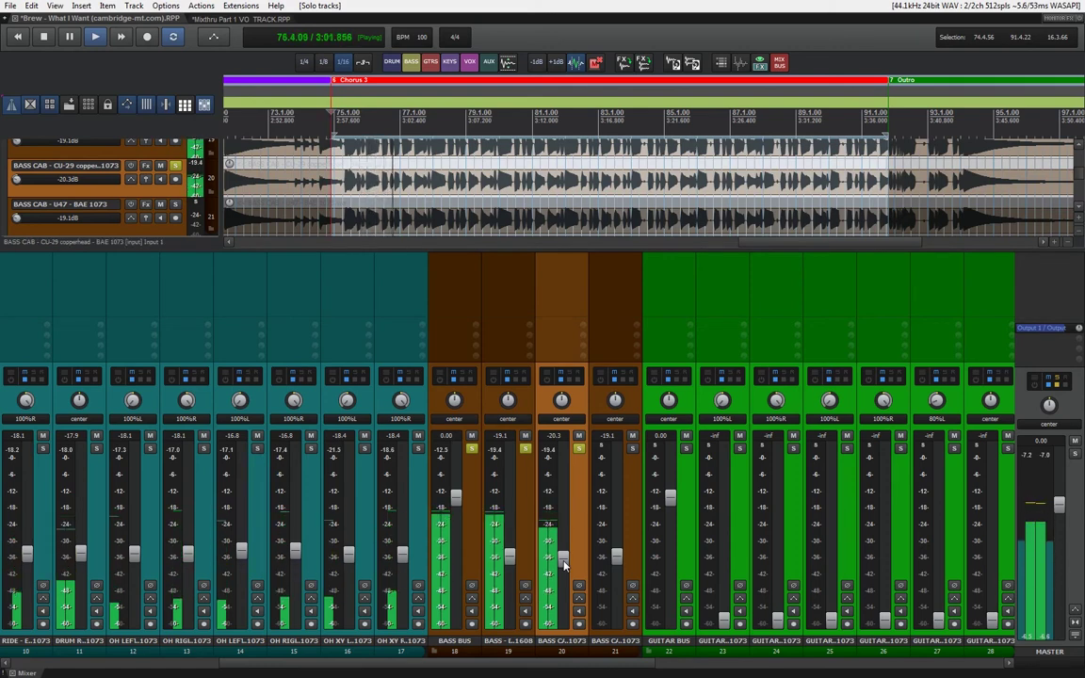
# - Solo the U47 cab, set it to -19.7 dB, compare both cabs, then press Delete on CU-29
pyautogui.click(578, 450)
pyautogui.click(632, 449)
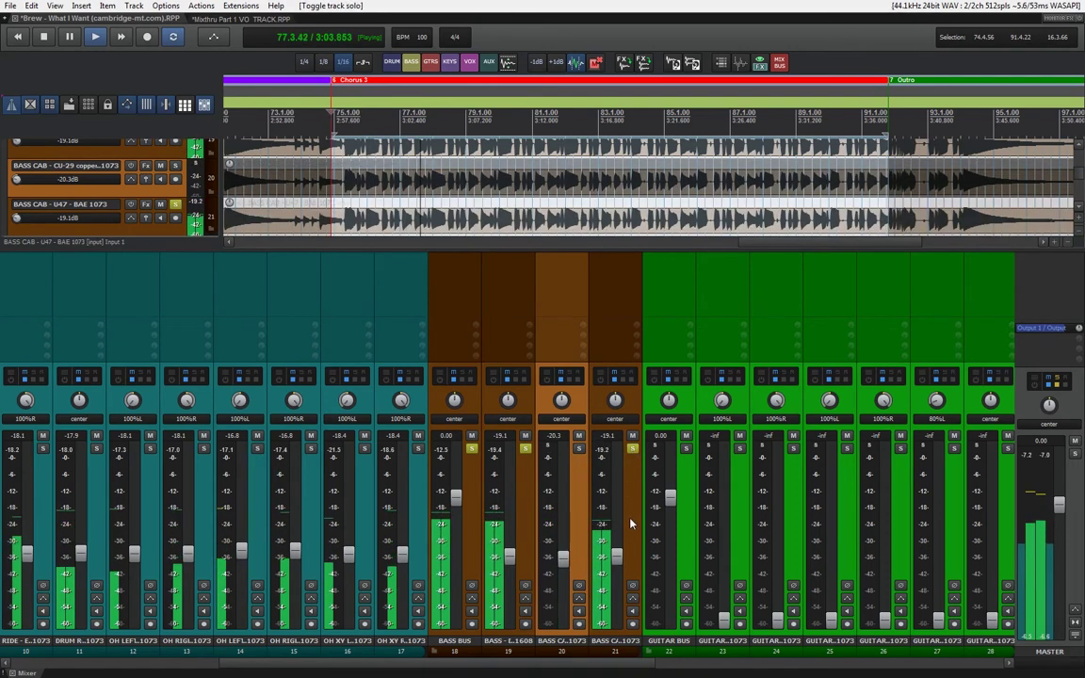
pyautogui.moveTo(617, 556); pyautogui.dragTo(617, 561)
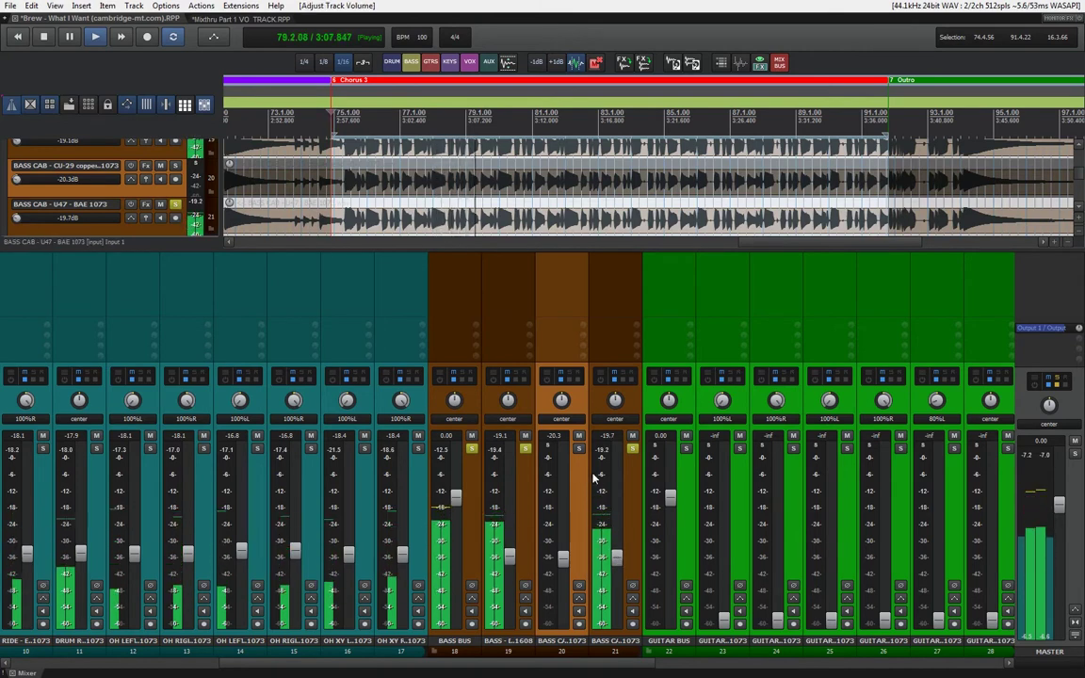
pyautogui.click(578, 449)
pyautogui.click(632, 449)
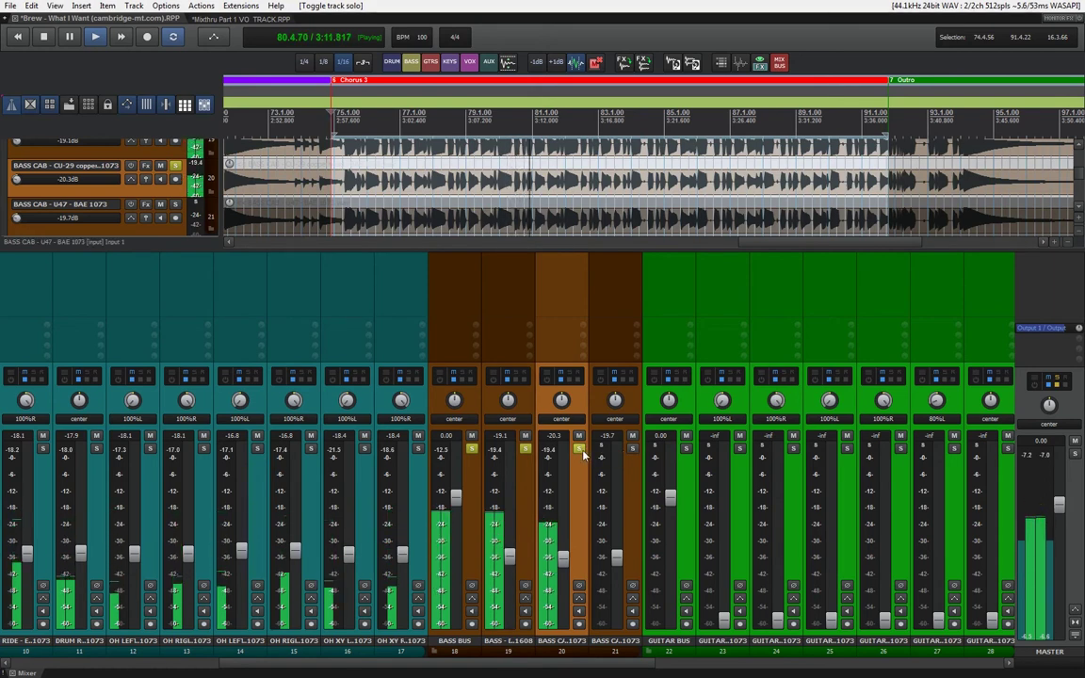
pyautogui.click(578, 449)
pyautogui.click(632, 449)
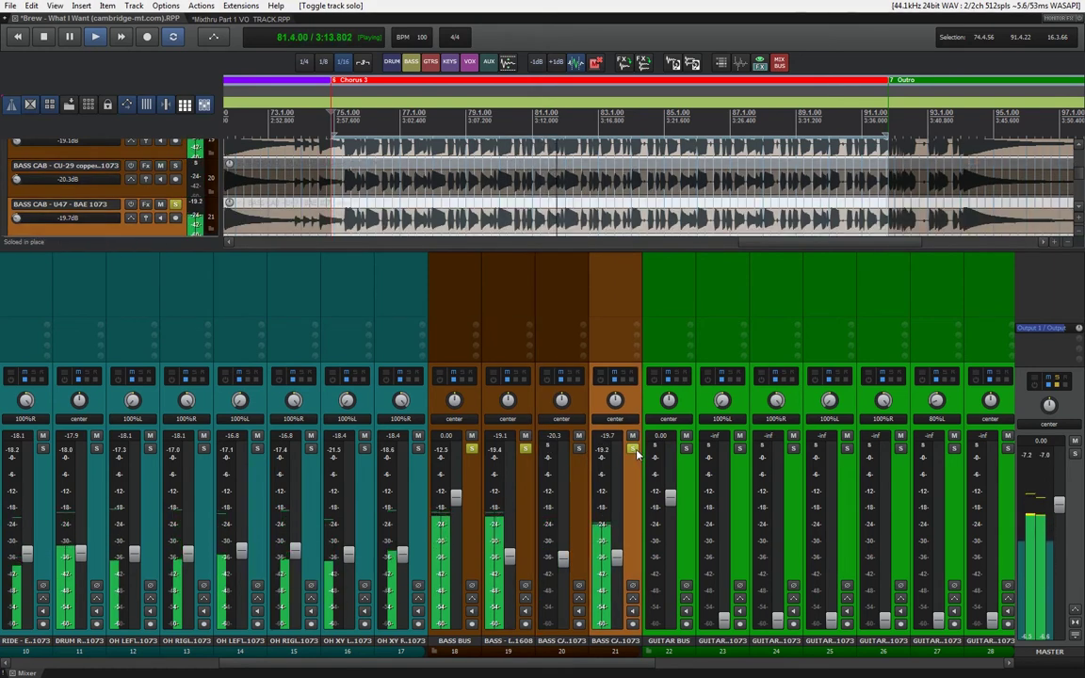
pyautogui.press('space')
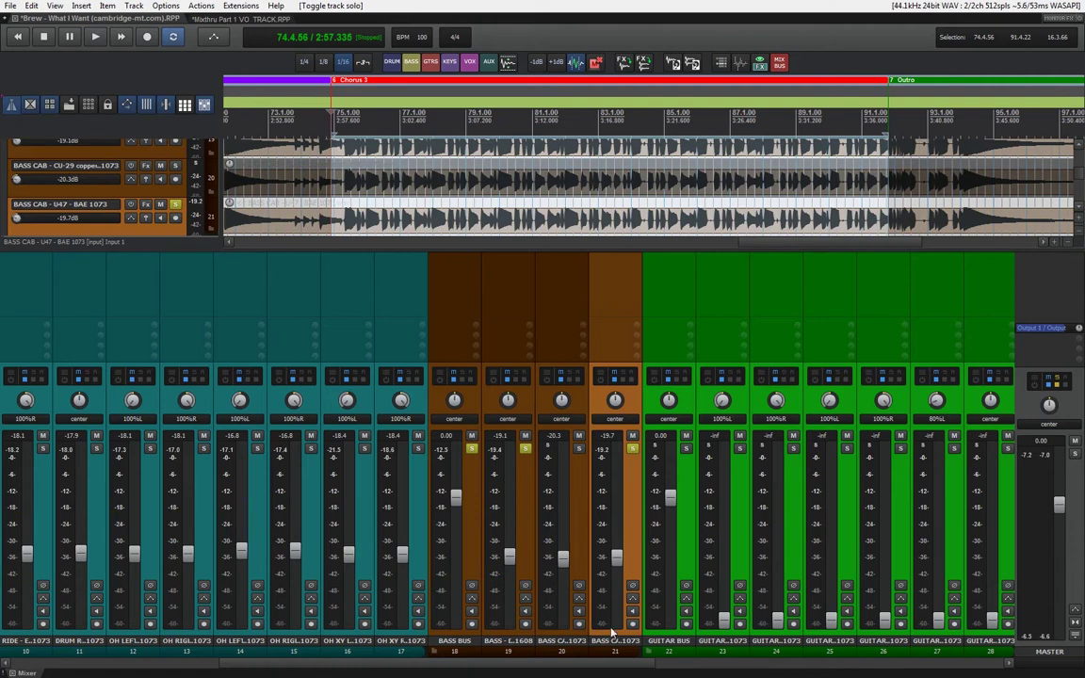
pyautogui.click(582, 515)
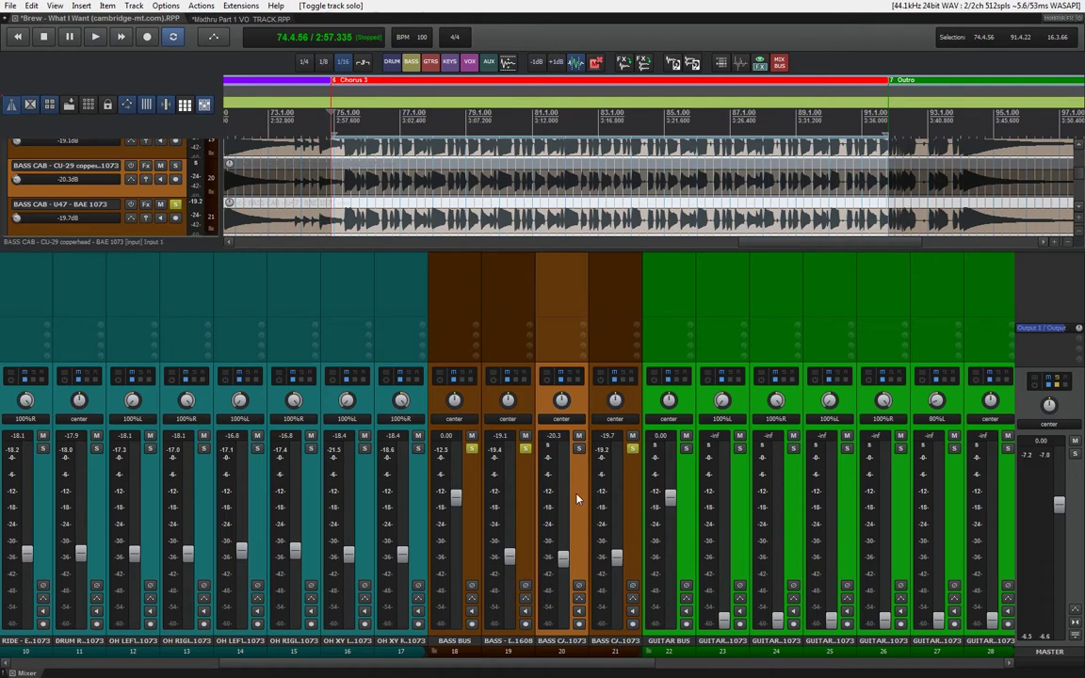
pyautogui.press('Delete')
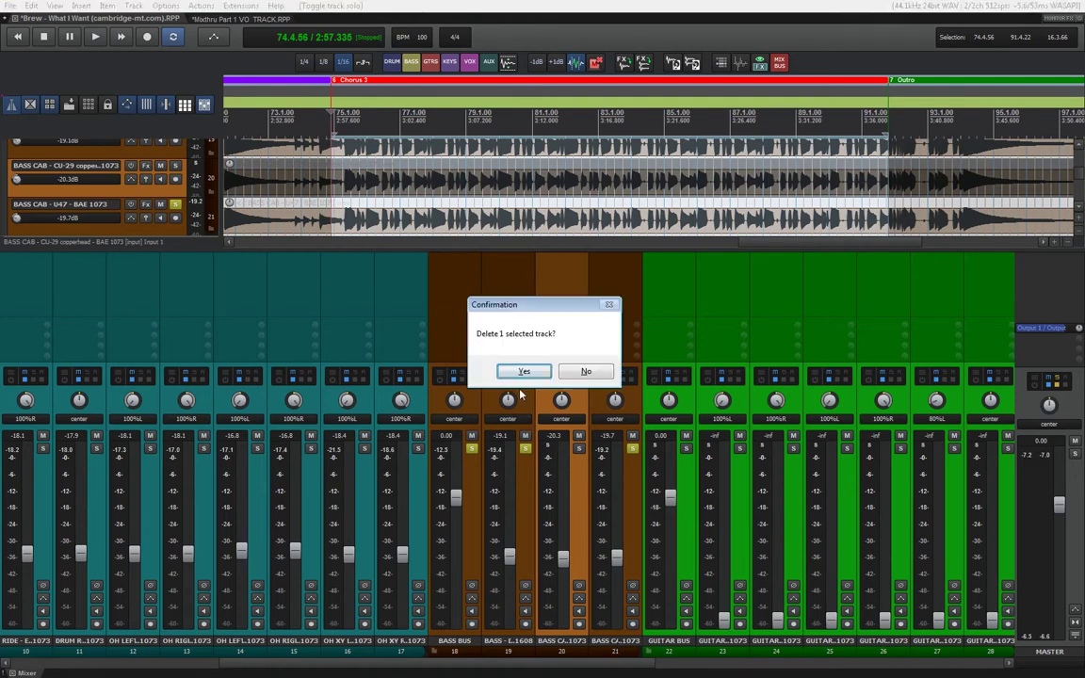
# - Confirm deleting the BASS CAB - CU-29 track, then select GUITAR ROOM
pyautogui.click(525, 372)
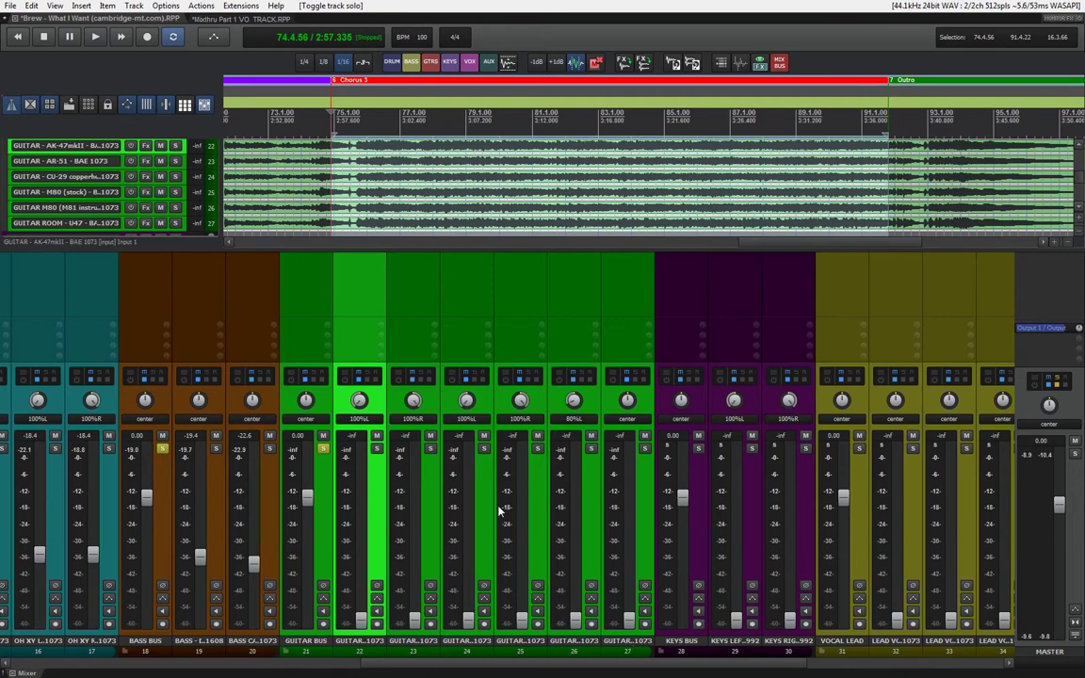
pyautogui.click(645, 502)
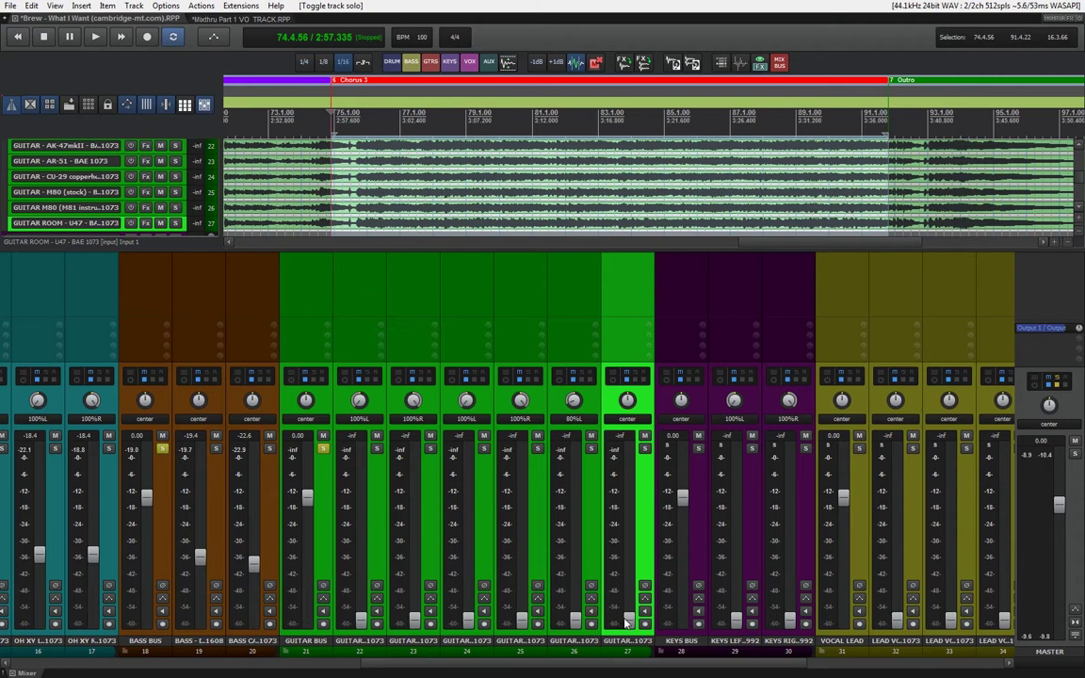
# - During playback, raise guitar room to -25.3 dB, AK-47/AR-51 to -25.9 dB, CU-29/M80 to -32.5 dB
pyautogui.press('space')
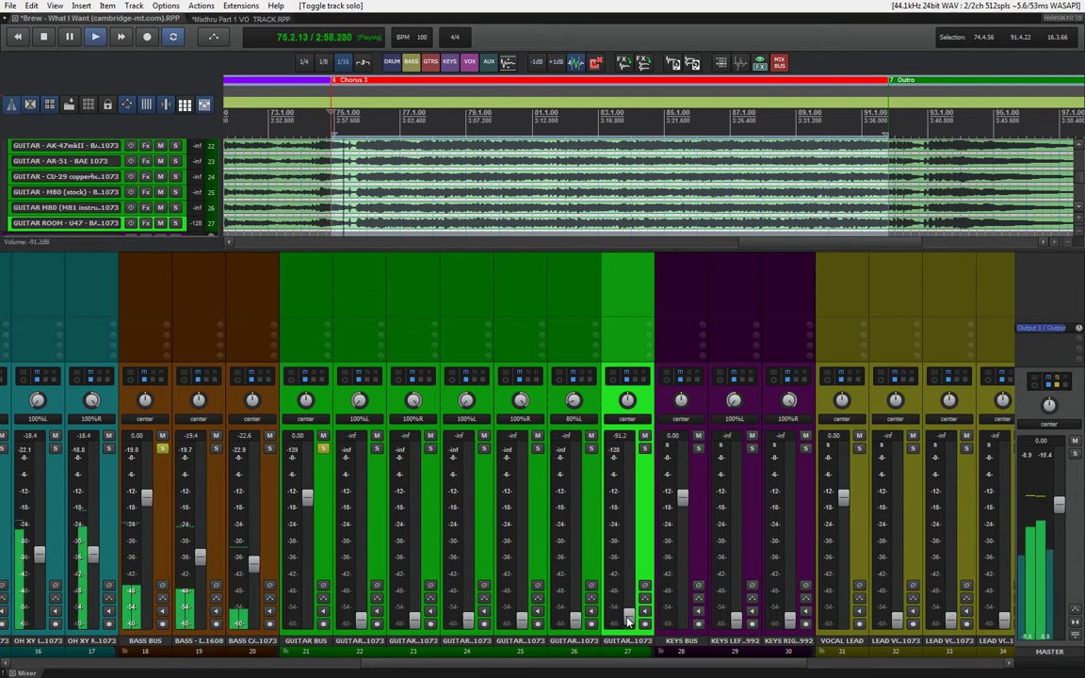
pyautogui.moveTo(629, 624); pyautogui.dragTo(623, 575)
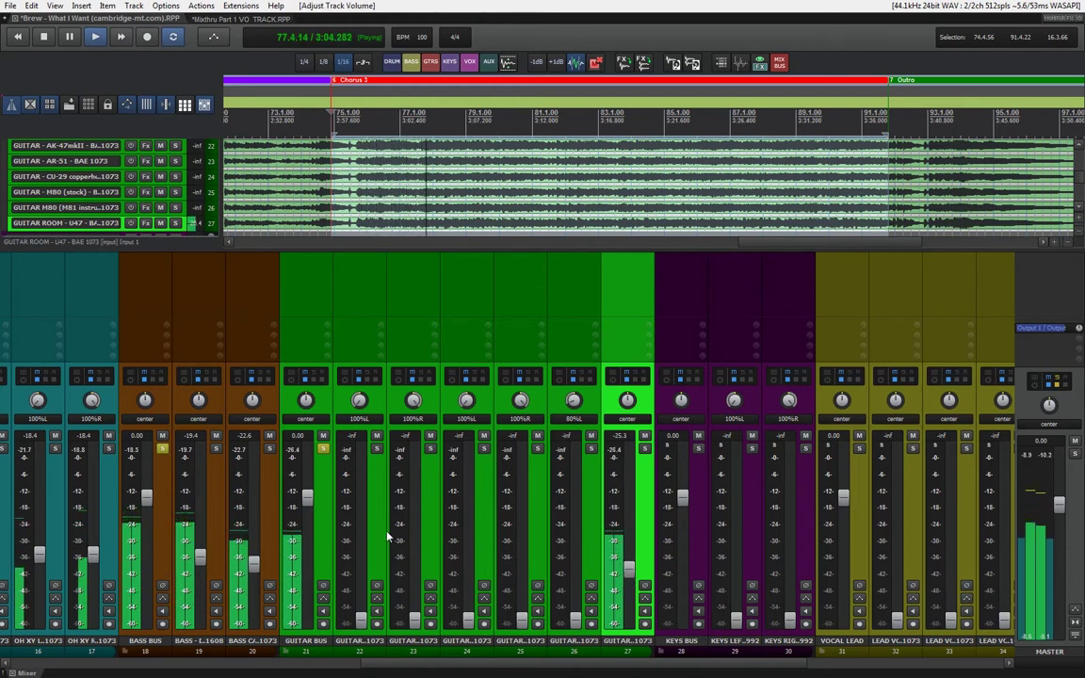
pyautogui.click(371, 541)
pyautogui.keyDown('ctrl'); pyautogui.click(419, 565); pyautogui.keyUp('ctrl')
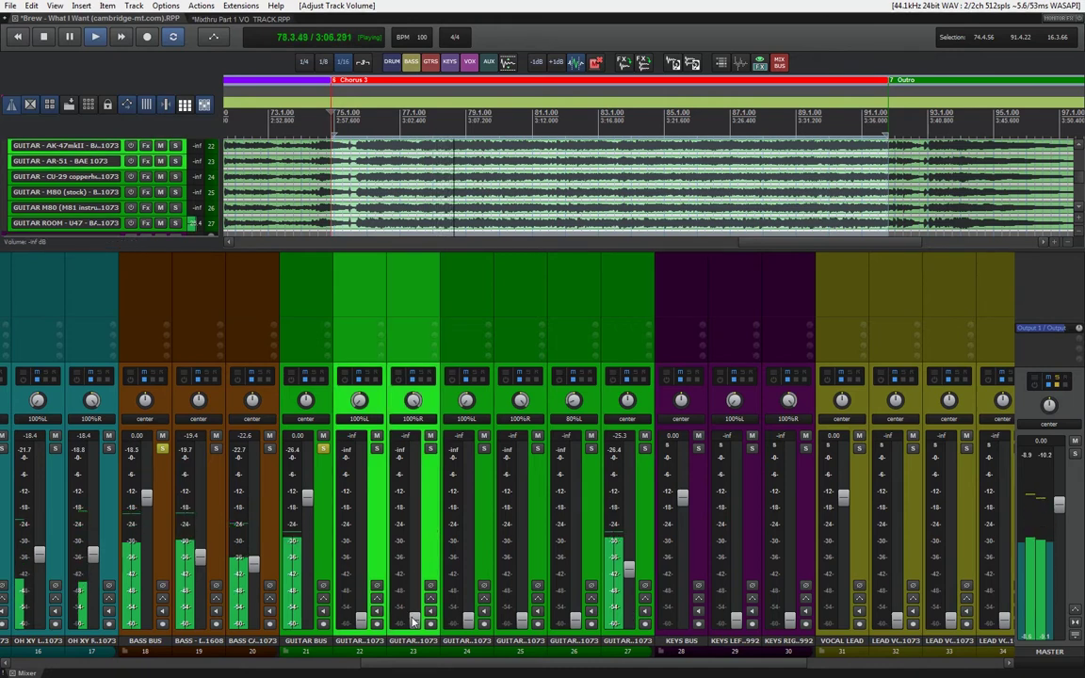
pyautogui.moveTo(414, 616); pyautogui.dragTo(421, 573)
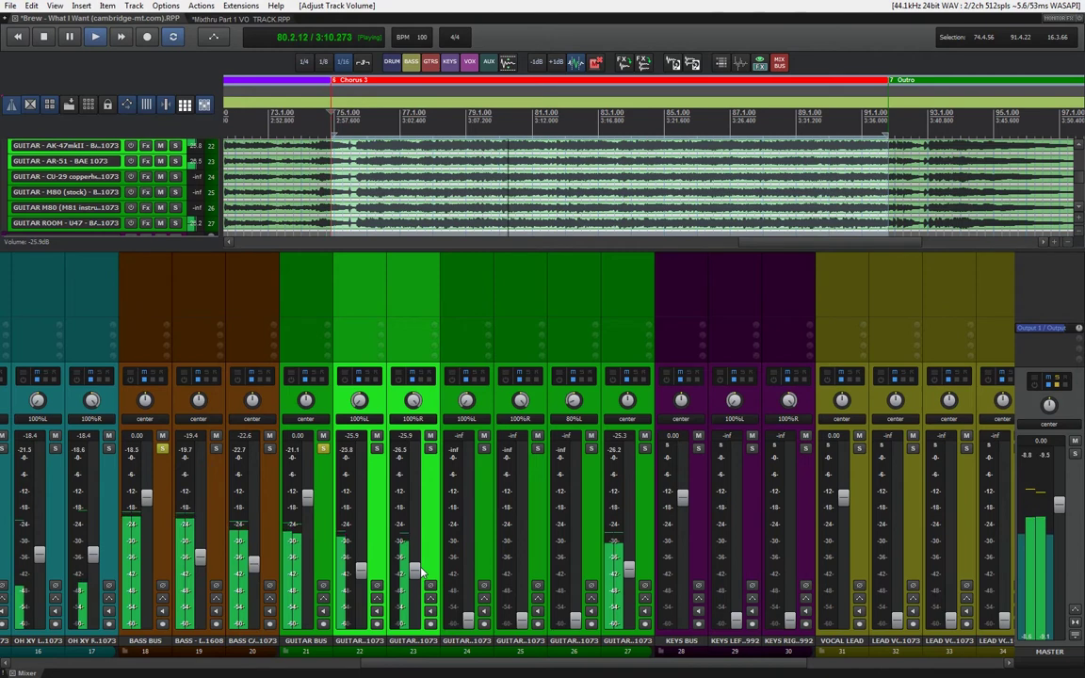
pyautogui.click(467, 570)
pyautogui.keyDown('ctrl'); pyautogui.click(507, 549); pyautogui.keyUp('ctrl')
pyautogui.moveTo(521, 619); pyautogui.dragTo(518, 582)
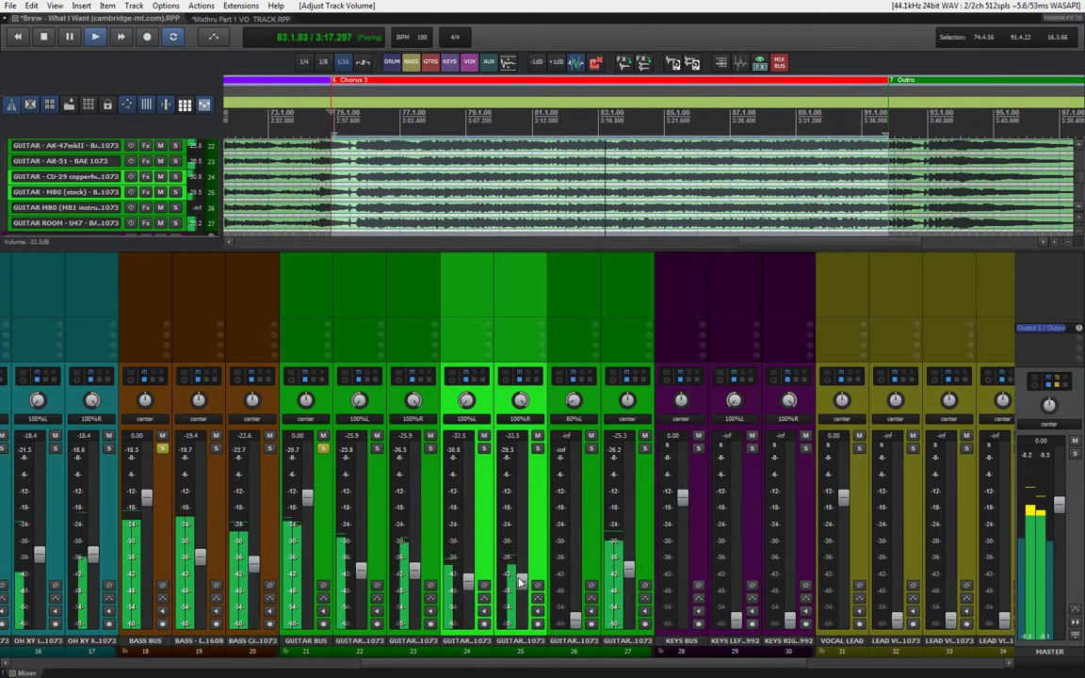
# - A/B the AK-47/AR-51 pair and the CU-29/M80 pair by muting and unmuting them, then stop playback
pyautogui.click(370, 425)
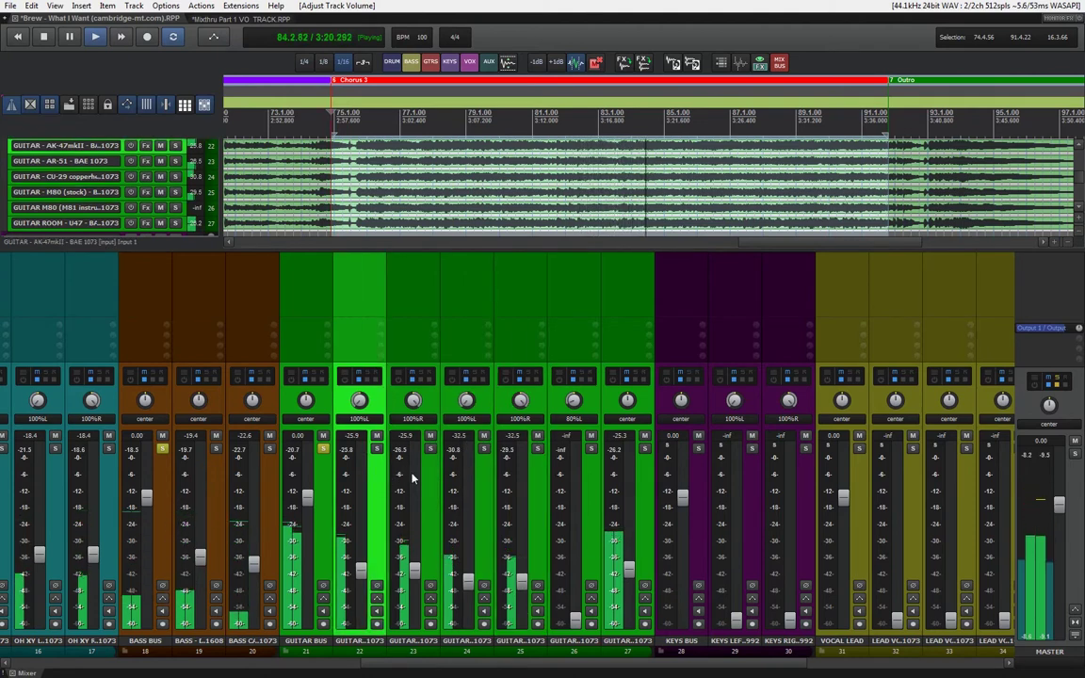
pyautogui.click(430, 438)
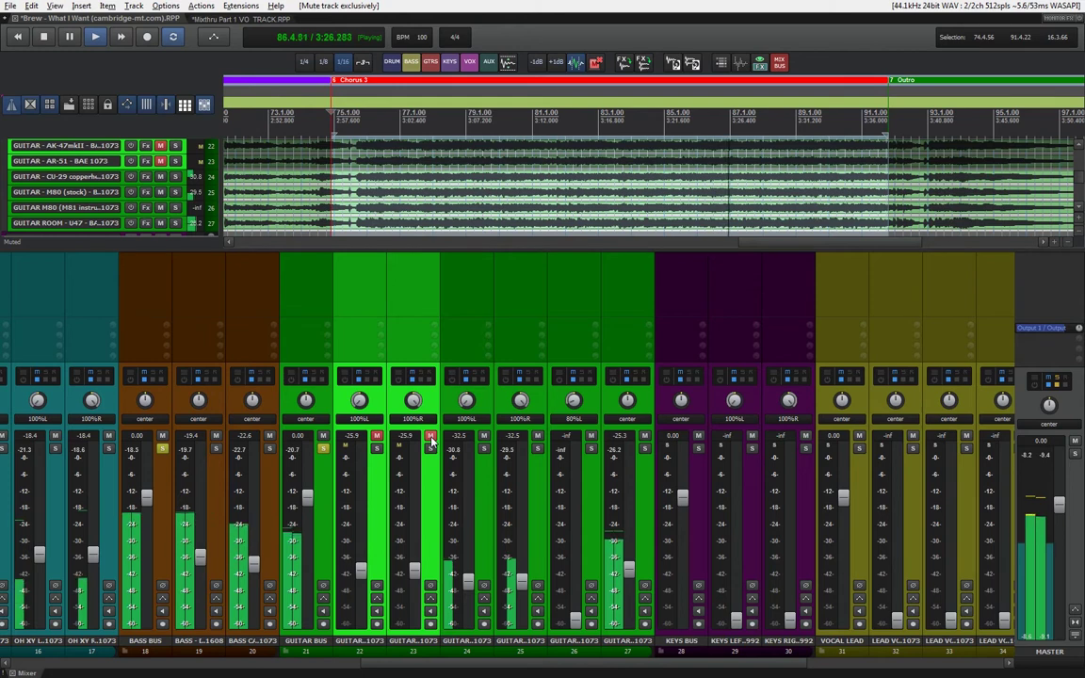
pyautogui.click(431, 439)
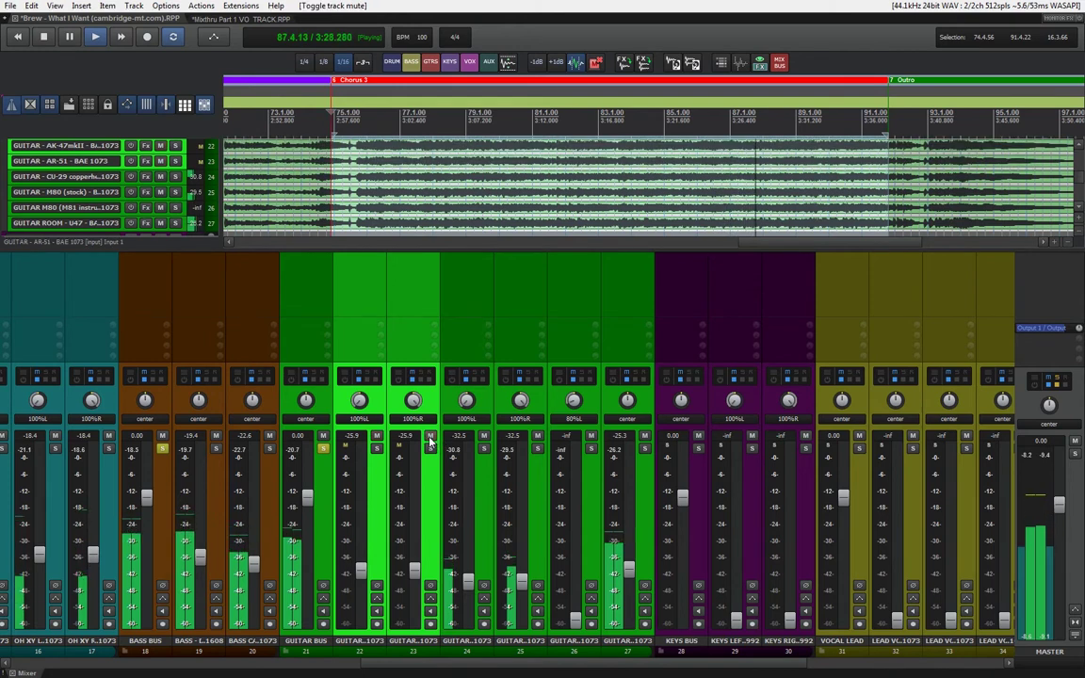
pyautogui.click(483, 476)
pyautogui.keyDown('ctrl'); pyautogui.click(532, 475); pyautogui.keyUp('ctrl')
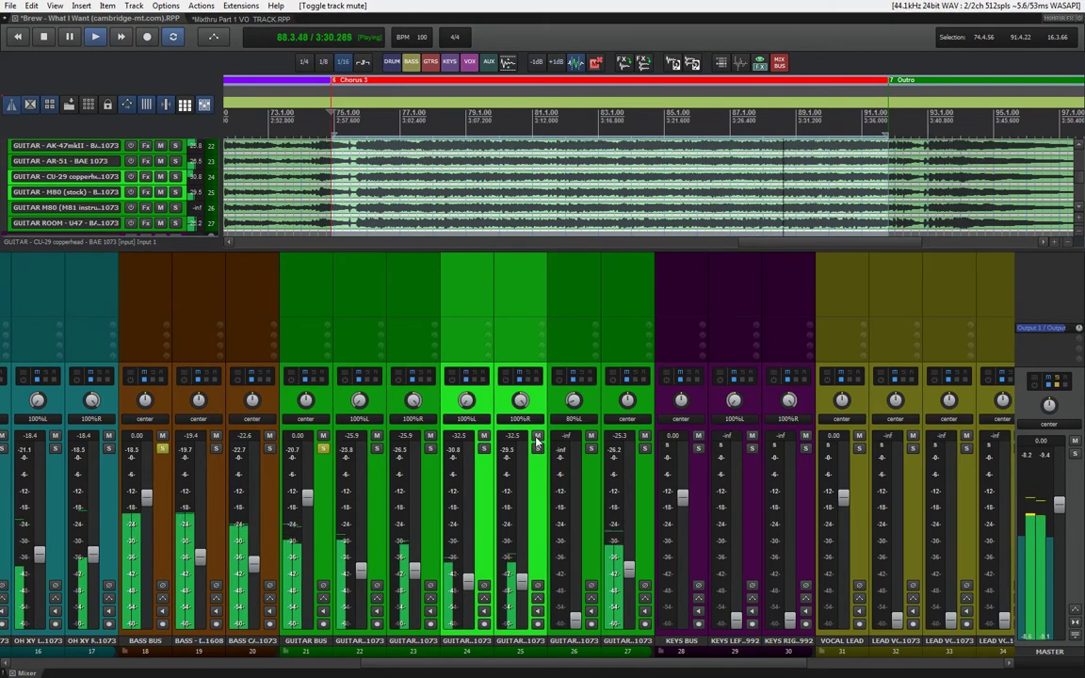
pyautogui.click(536, 439)
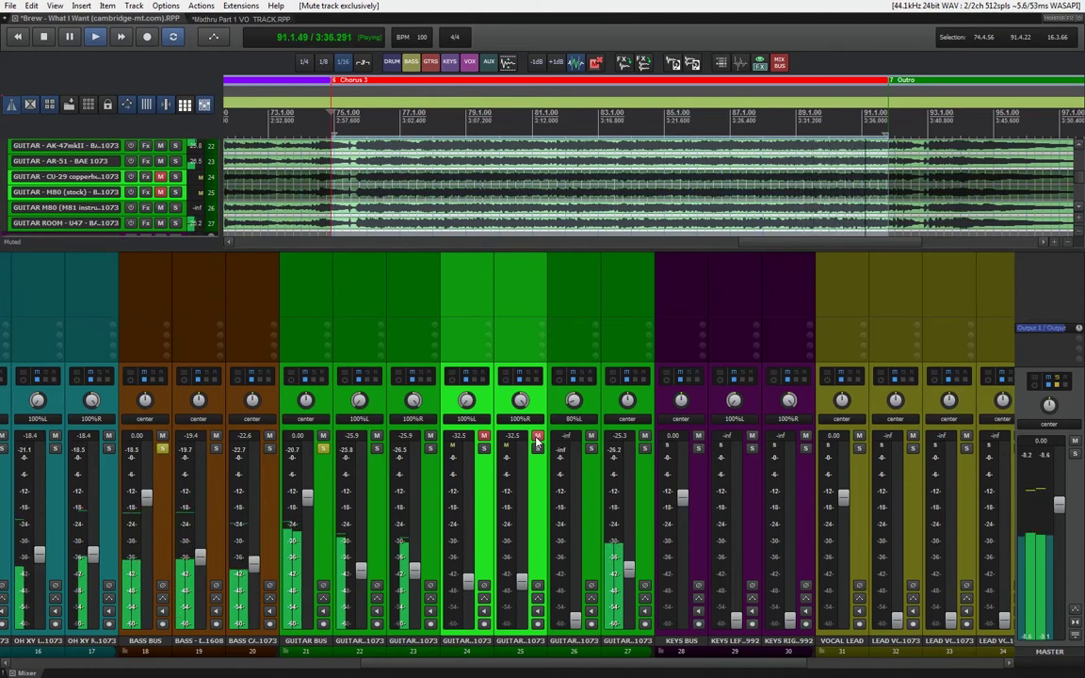
pyautogui.click(536, 440)
pyautogui.press('space')
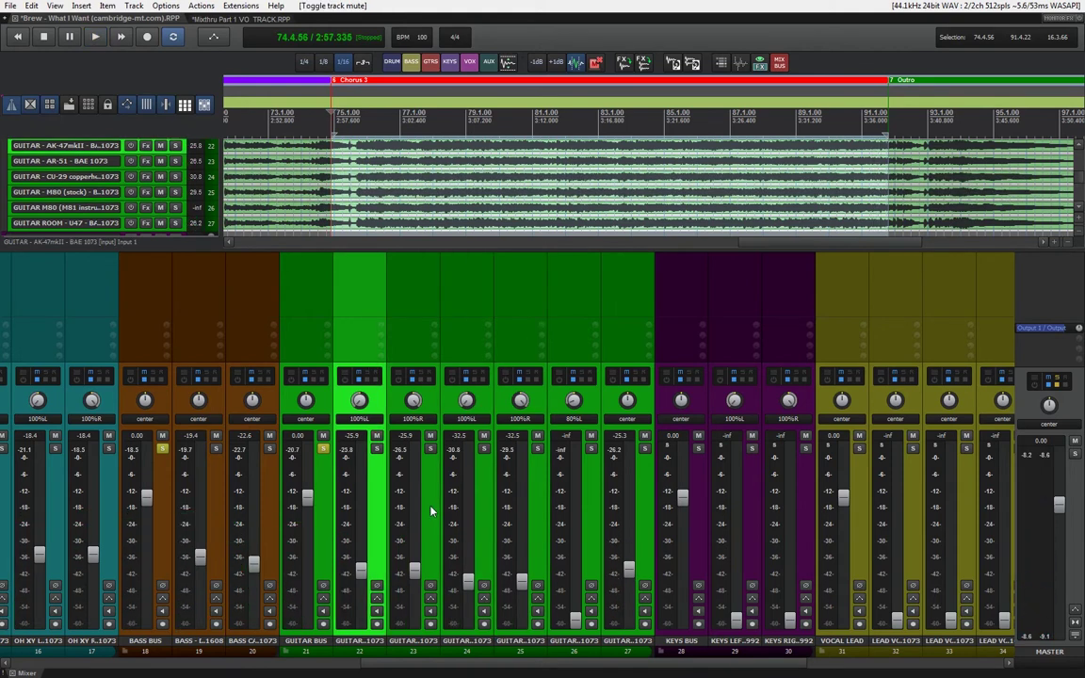
# - Delete the AK-47, AR-51 and M81-prototype guitar tracks, then solo the keys bus
pyautogui.click(639, 487)
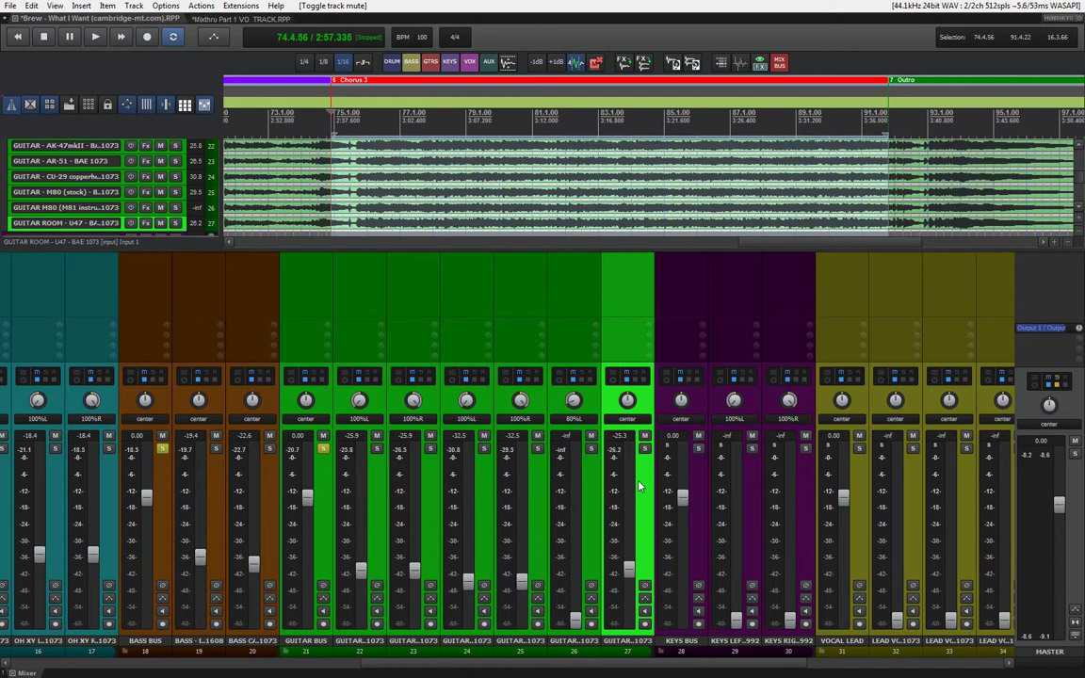
pyautogui.click(489, 529)
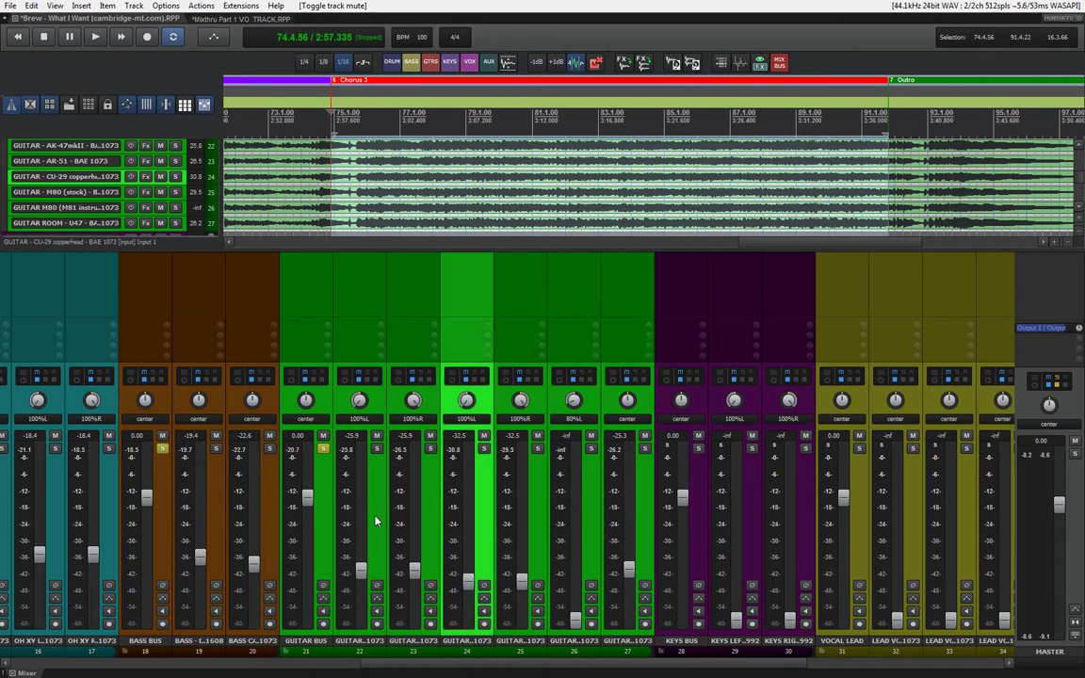
pyautogui.click(376, 516)
pyautogui.keyDown('shift'); pyautogui.click(436, 510); pyautogui.keyUp('shift')
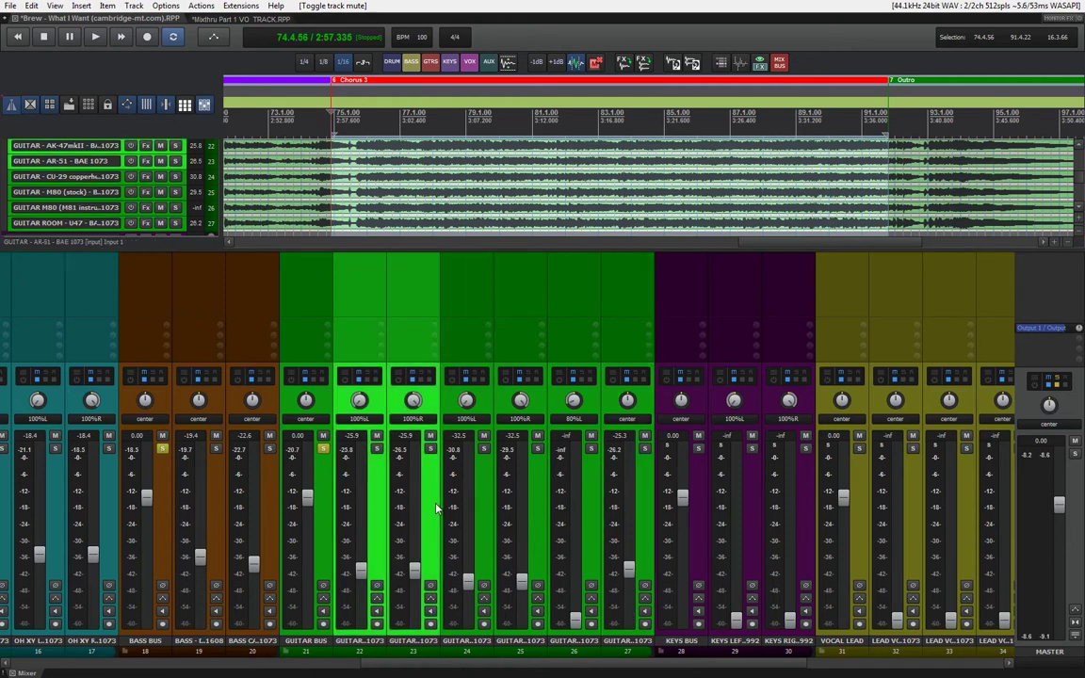
pyautogui.keyDown('ctrl'); pyautogui.click(587, 504); pyautogui.keyUp('ctrl')
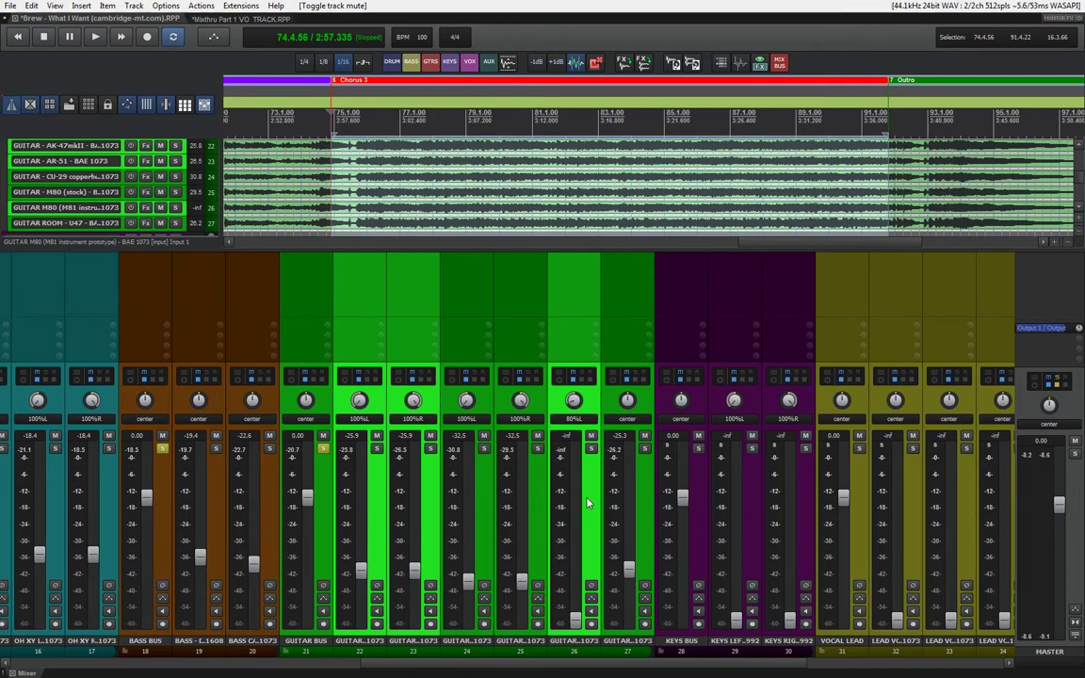
pyautogui.press('Delete')
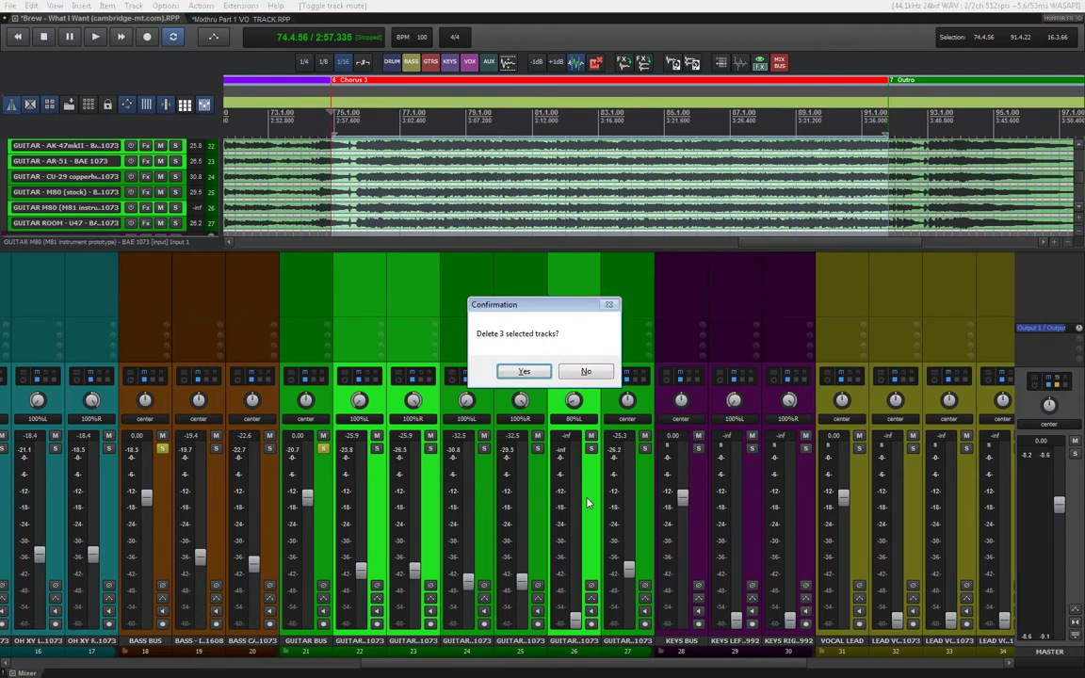
pyautogui.press('Return')
pyautogui.press('F6')
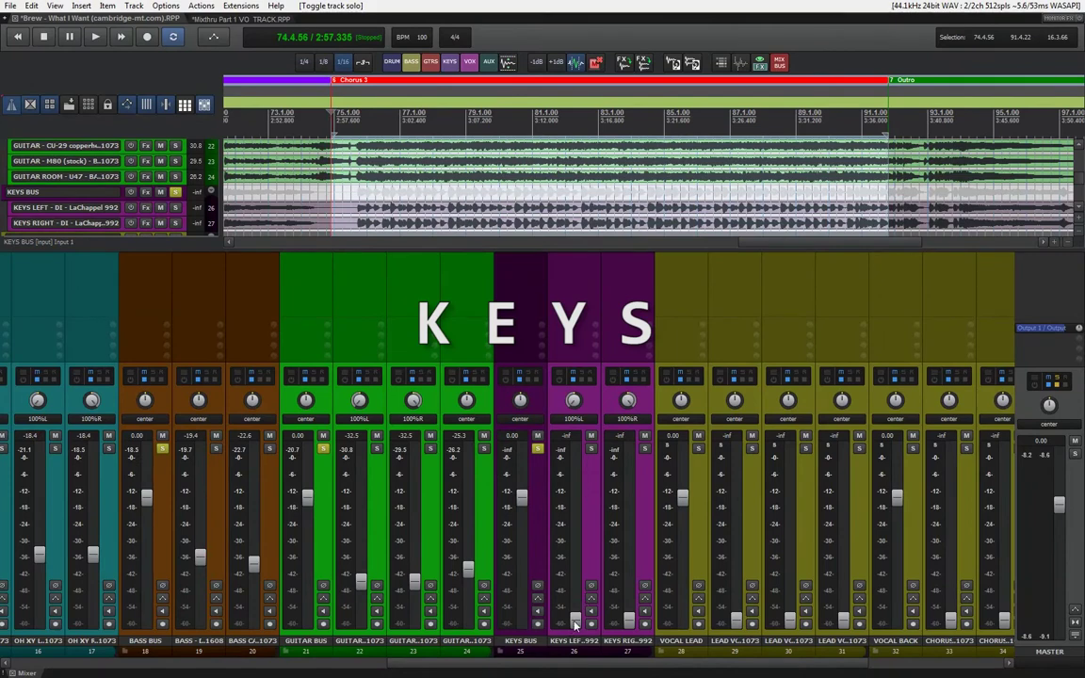
# - Raise the KEYS LEFT and KEYS RIGHT faders from silence to about -22.4 dB while playing
pyautogui.press('space')
pyautogui.moveTo(576, 623); pyautogui.dragTo(575, 567)
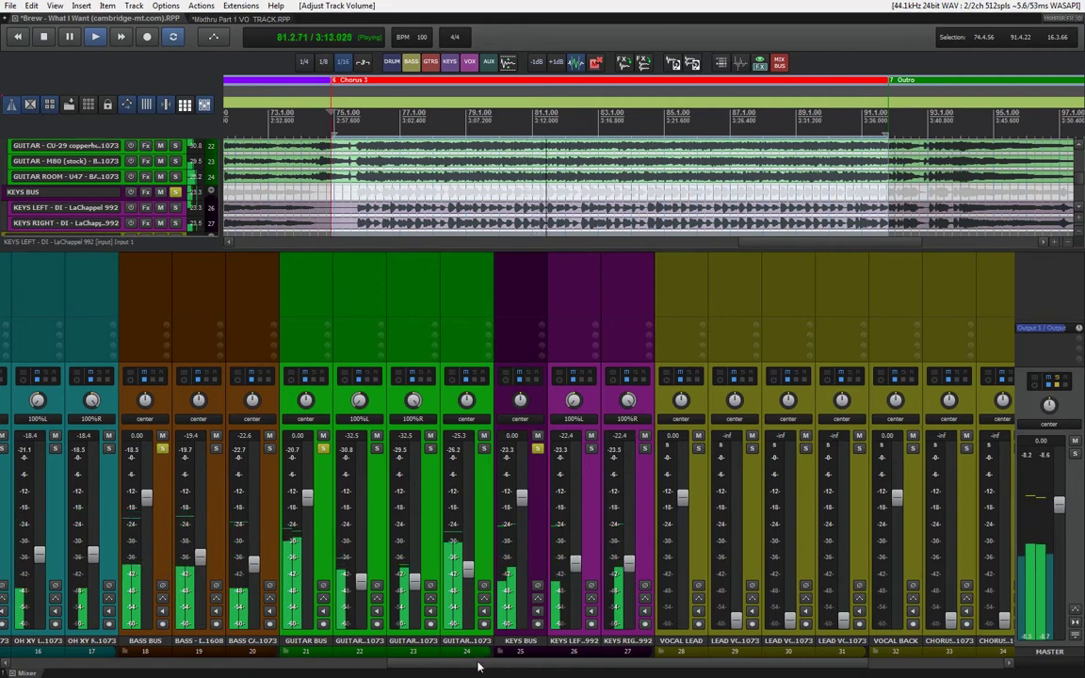
pyautogui.press('space')
pyautogui.moveTo(480, 668); pyautogui.dragTo(637, 670)
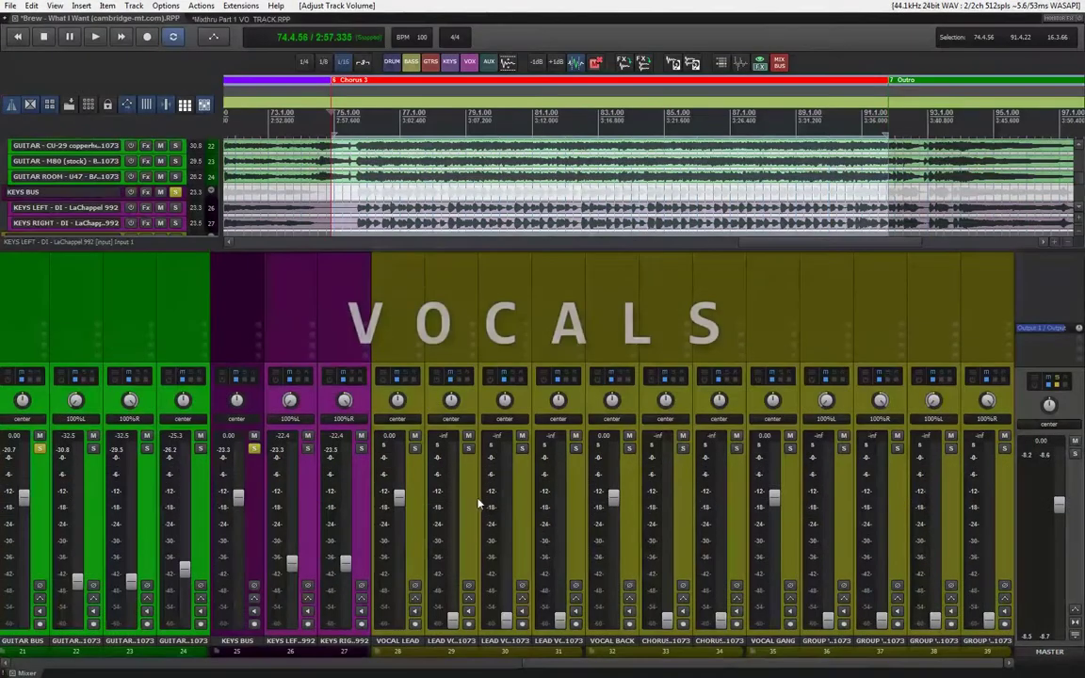
pyautogui.click(458, 448)
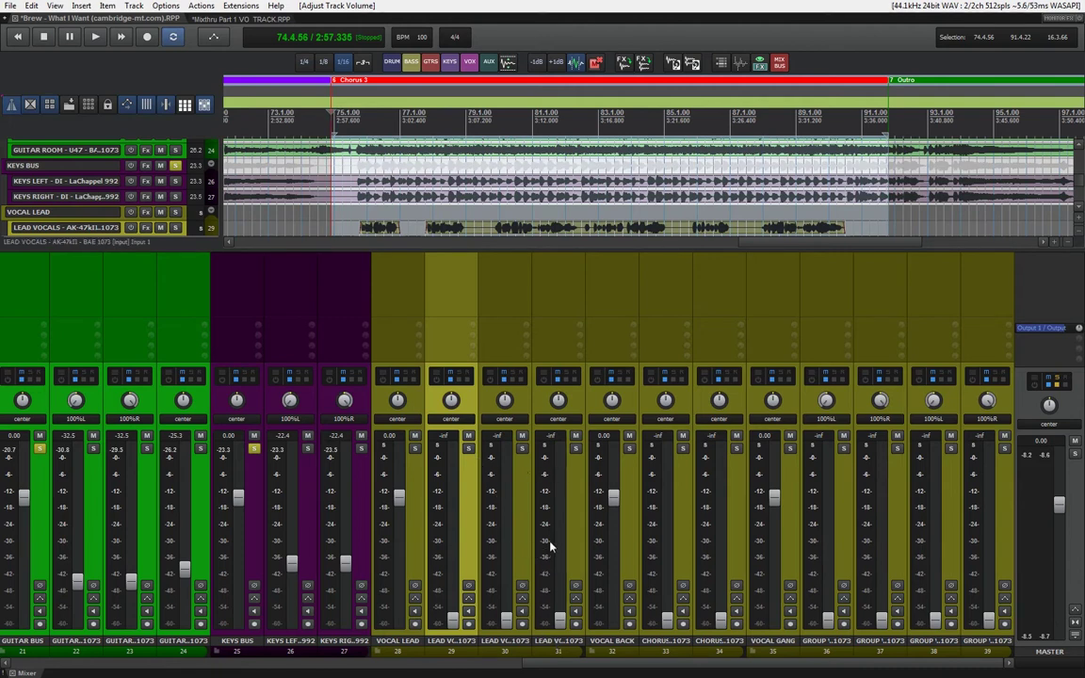
# - With the lead vocal bus soloed, raise the U47 lead vocal from silence to about -21.8 dB
pyautogui.click(577, 522)
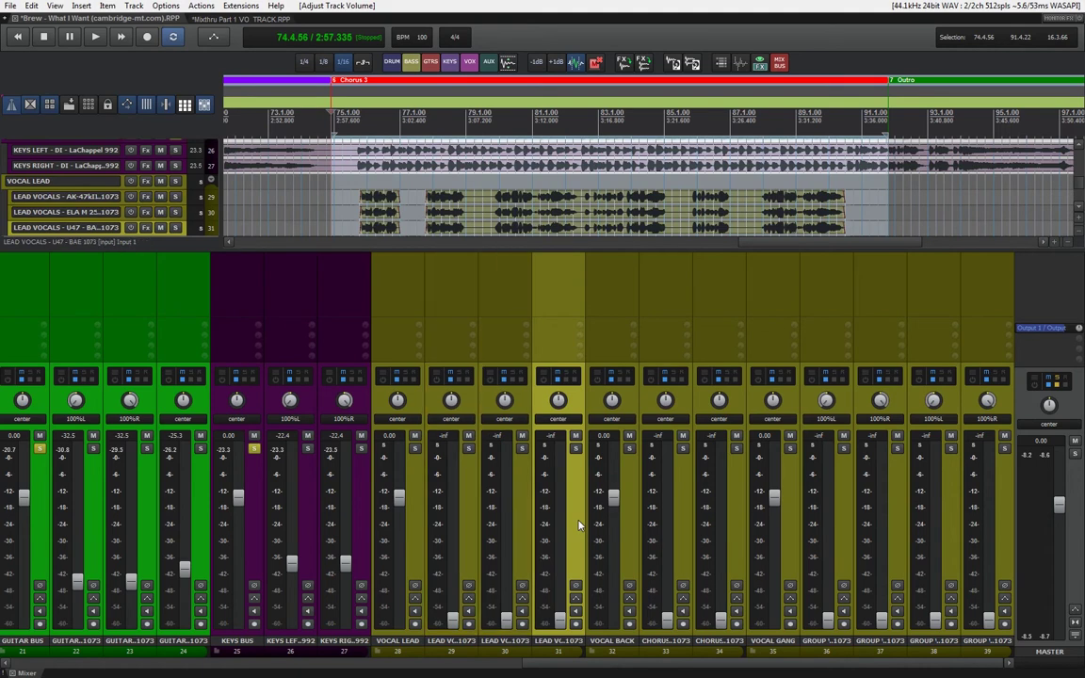
pyautogui.moveTo(560, 624); pyautogui.dragTo(560, 576)
pyautogui.press('space')
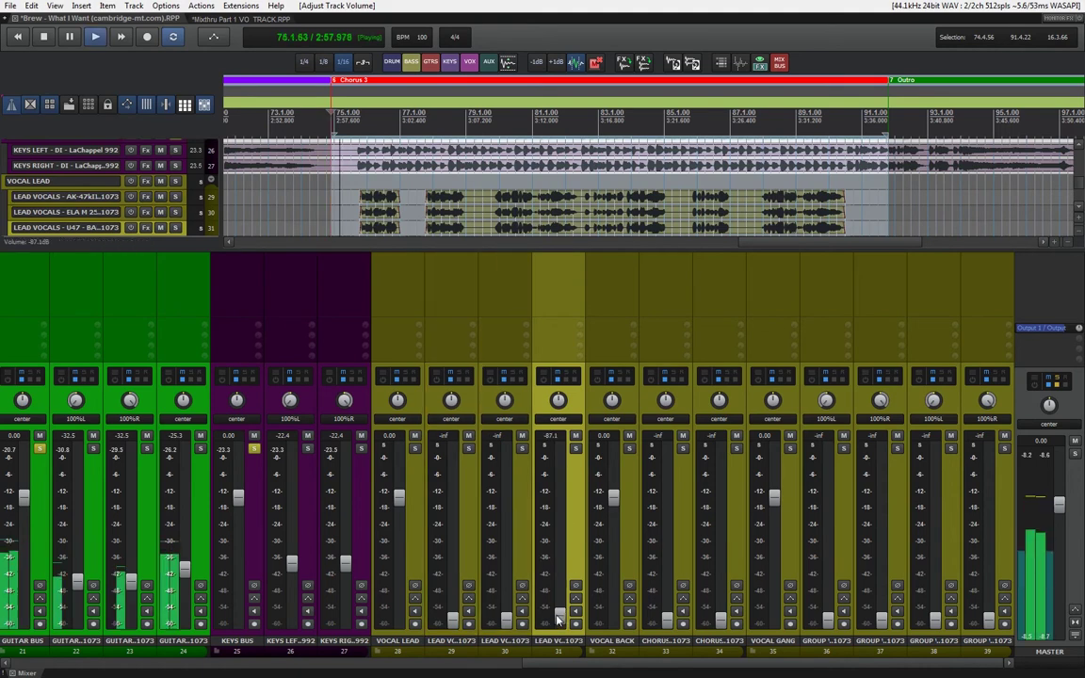
pyautogui.click(415, 448)
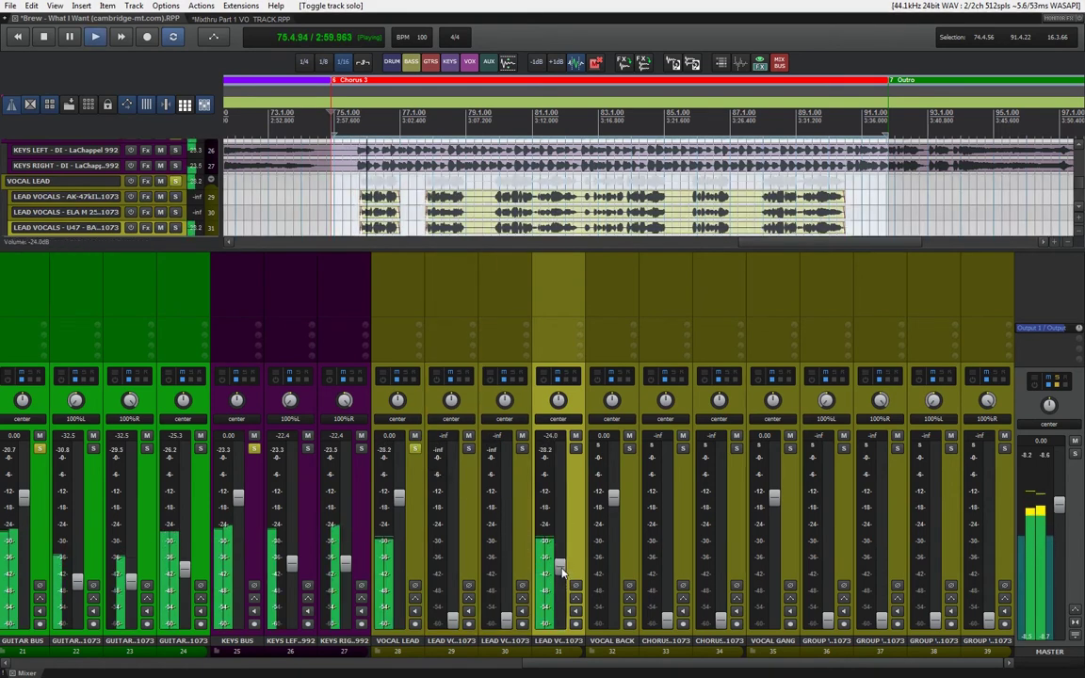
pyautogui.moveTo(559, 577); pyautogui.dragTo(565, 557)
pyautogui.press('space')
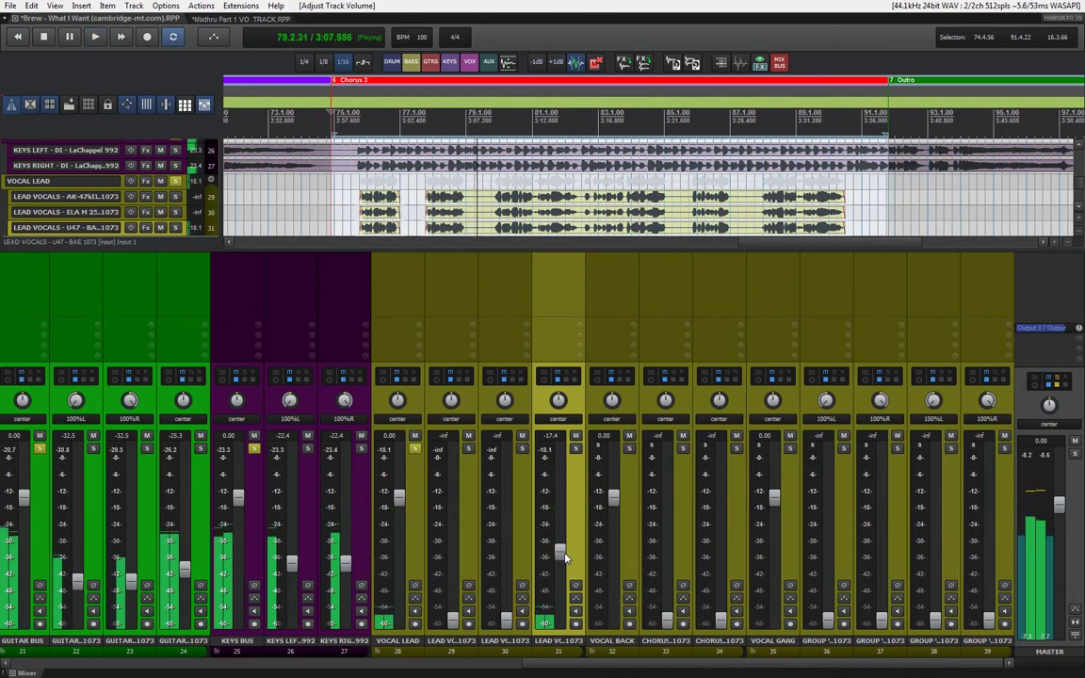
# - Mute U47 and bring the ELA M 251 lead vocal up to about -15.1 dB, then mute it
pyautogui.click(522, 552)
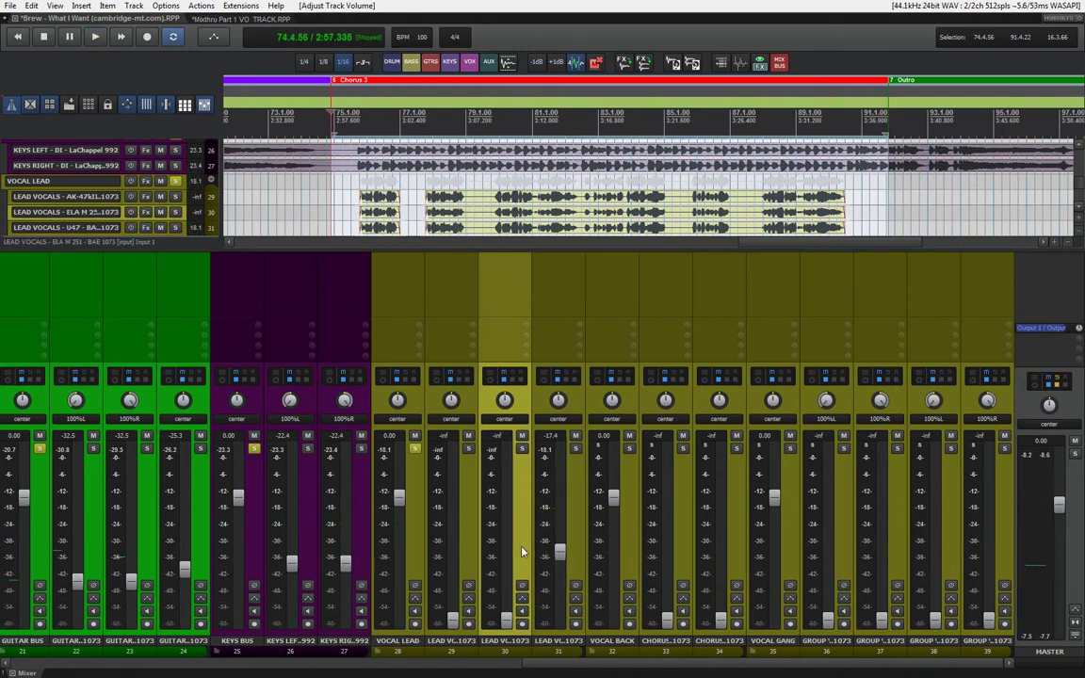
pyautogui.click(575, 437)
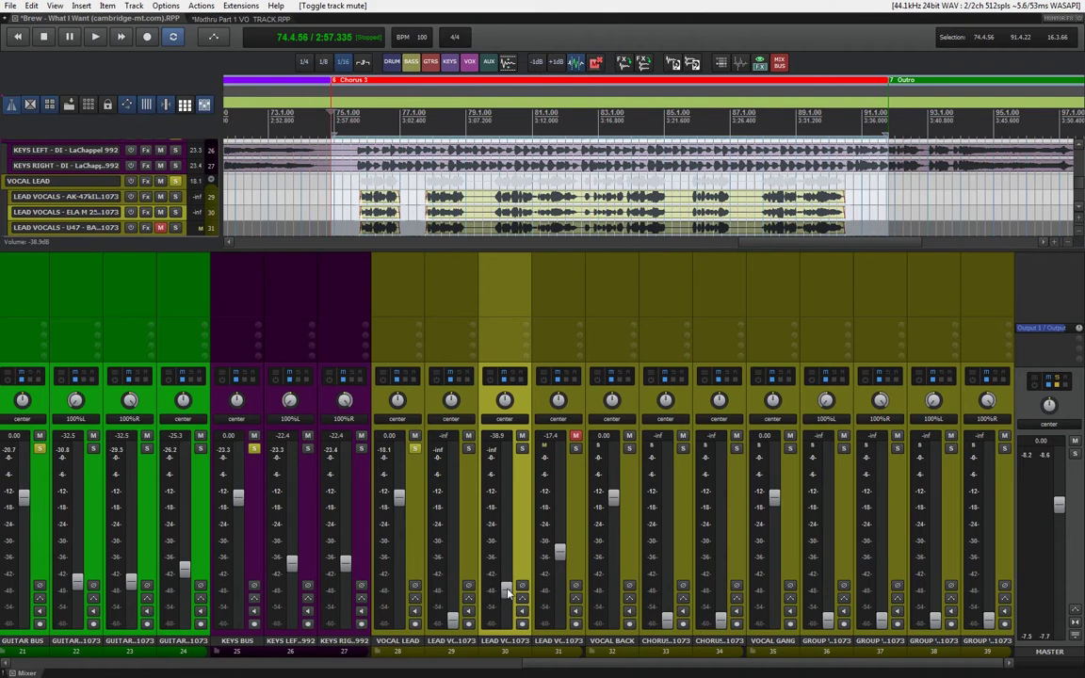
pyautogui.press('space')
pyautogui.scroll(3, 514, 586)
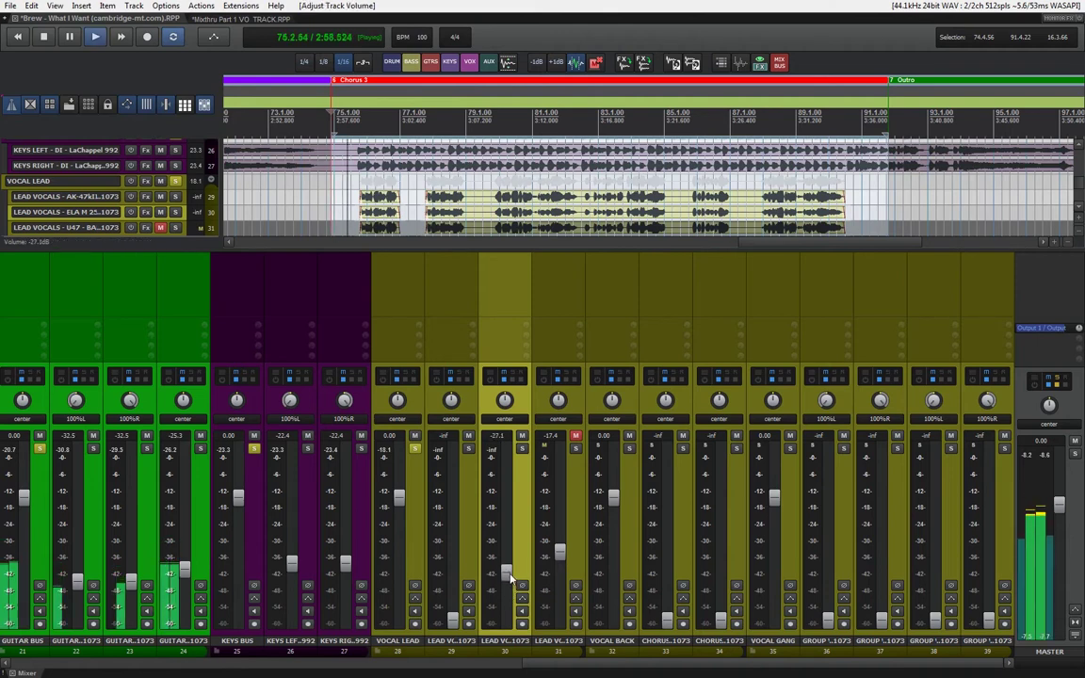
pyautogui.moveTo(513, 581); pyautogui.dragTo(513, 552)
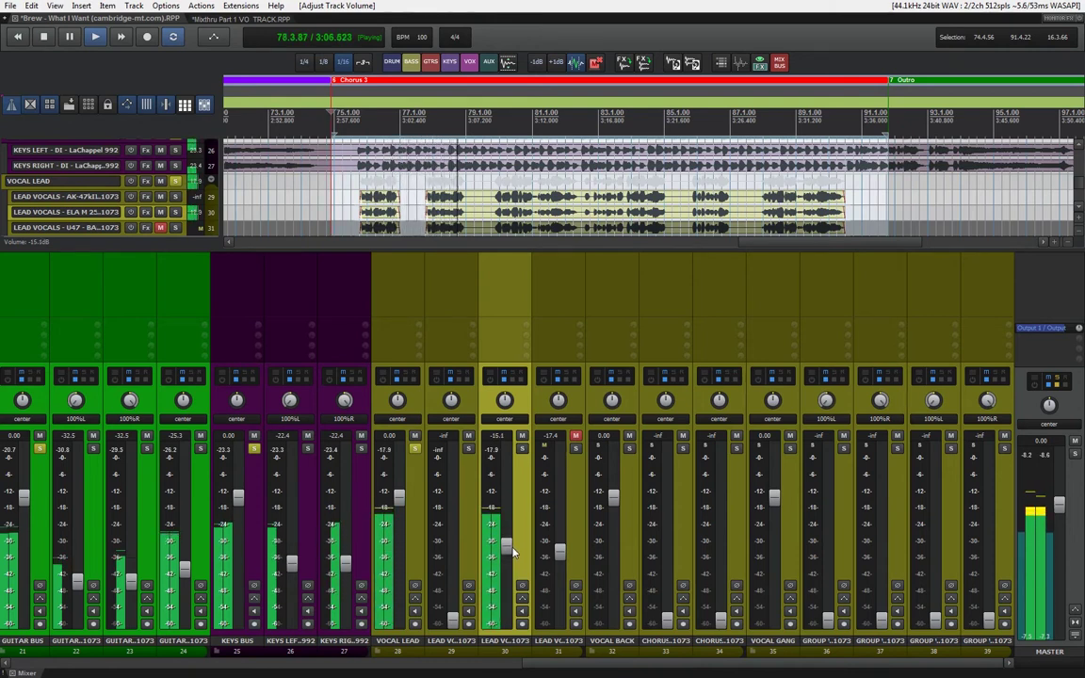
pyautogui.press('space')
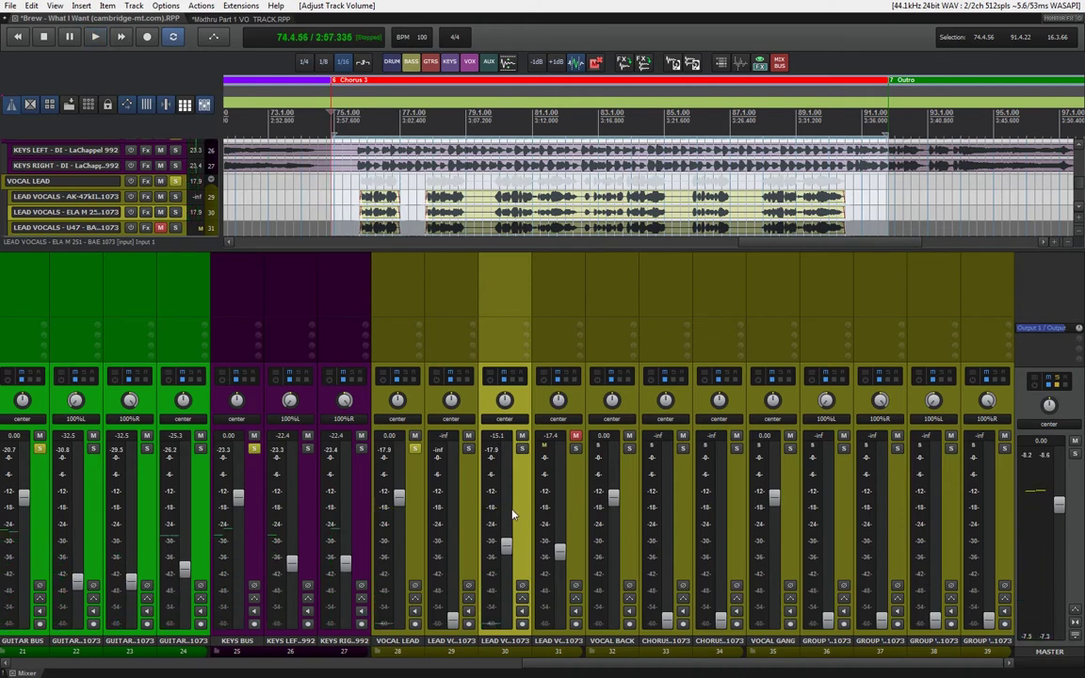
pyautogui.click(522, 435)
# - Audition the soloed AK-47kII lead vocal at about -18 dB, then unmute all and audition U47 soloed
pyautogui.click(470, 484)
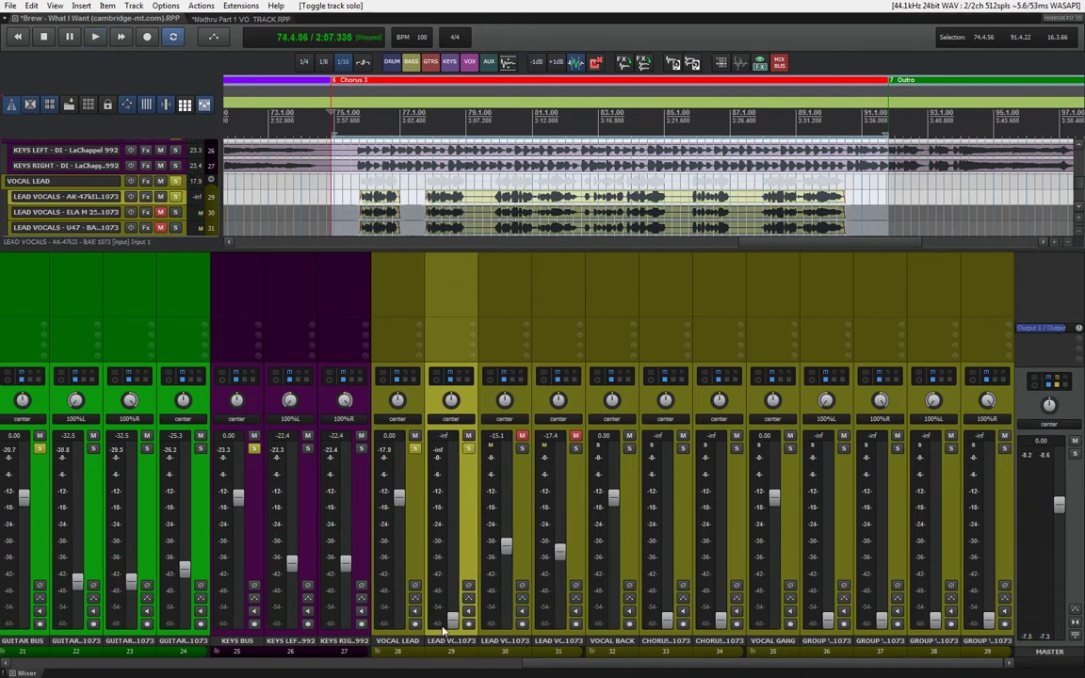
pyautogui.press('space')
pyautogui.moveTo(459, 584); pyautogui.dragTo(462, 561)
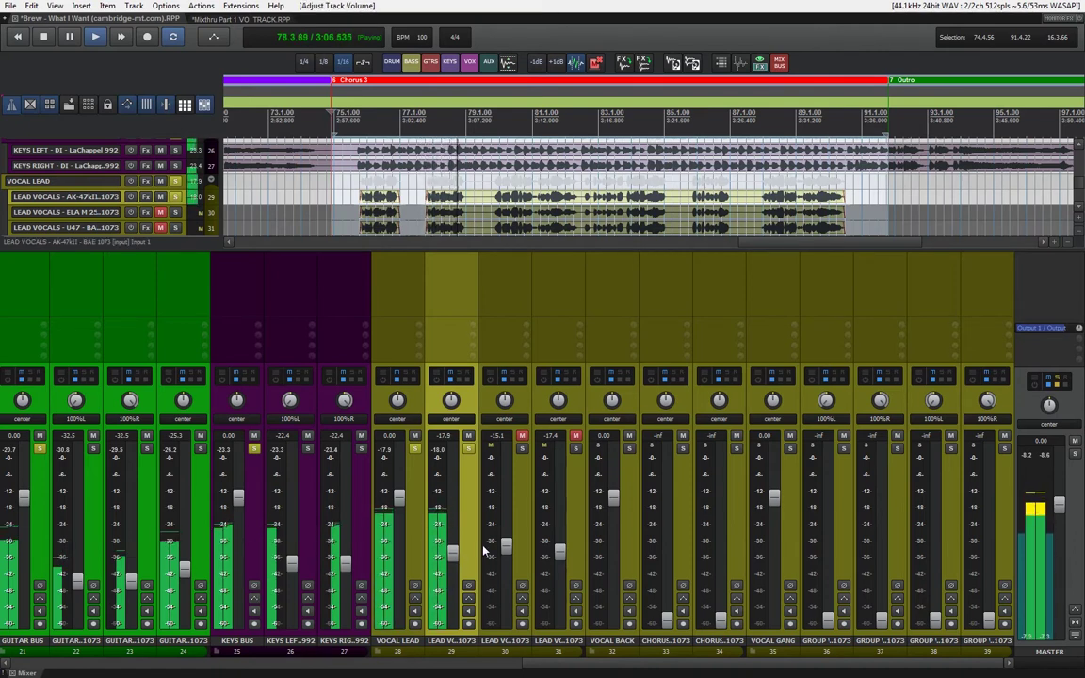
pyautogui.press('space')
pyautogui.click(468, 436)
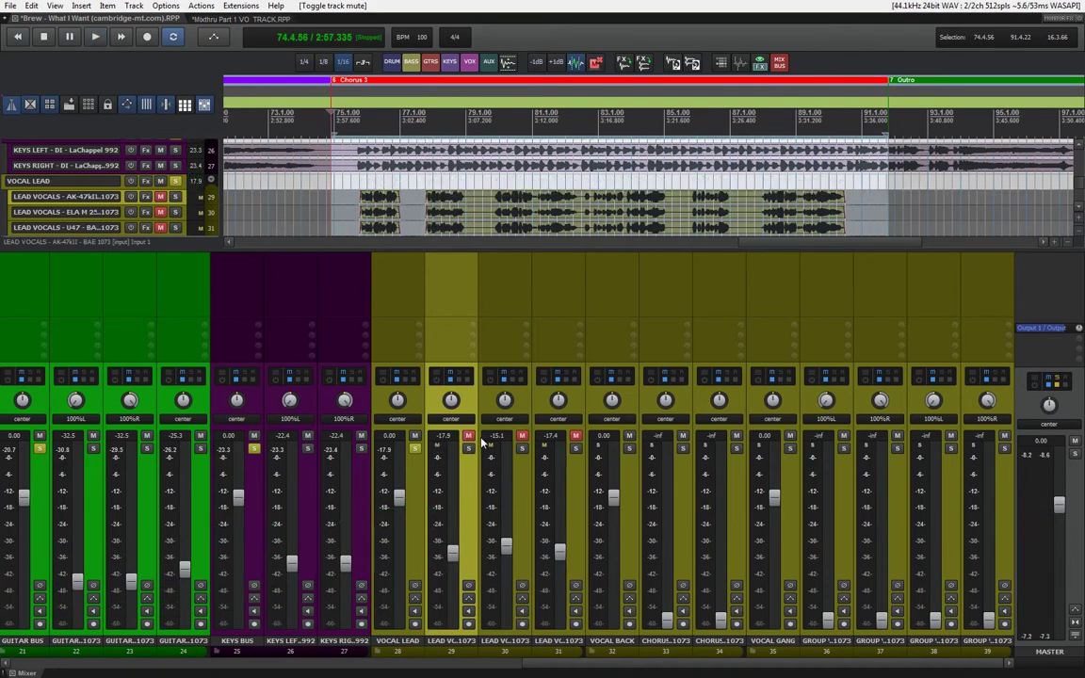
pyautogui.click(468, 436)
pyautogui.click(521, 436)
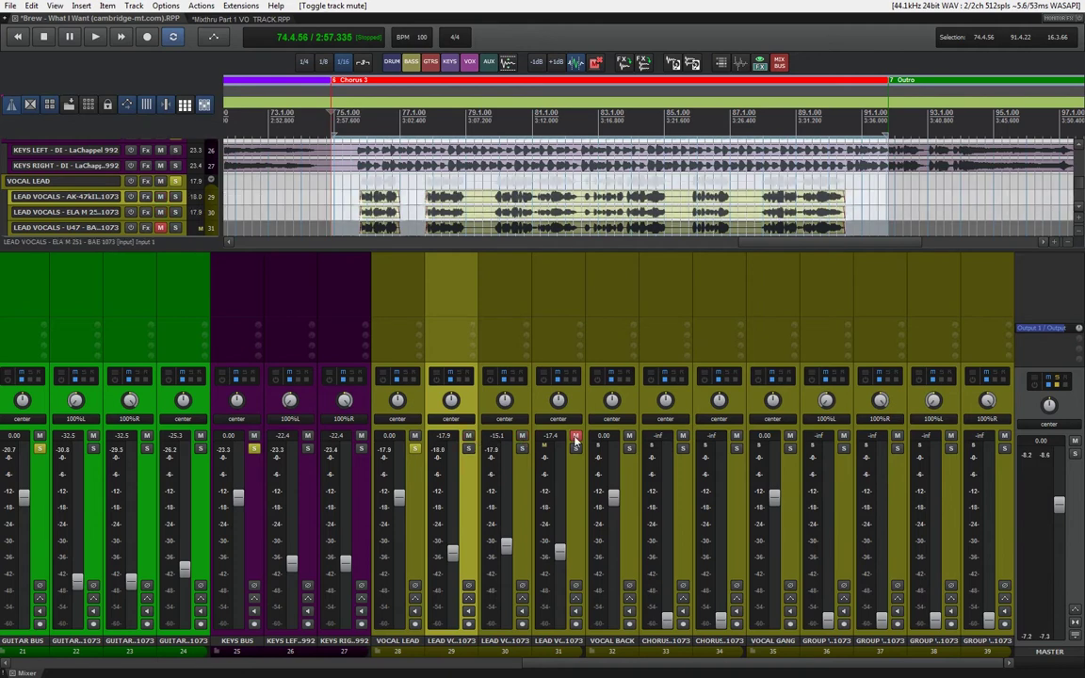
pyautogui.click(576, 436)
pyautogui.click(575, 449)
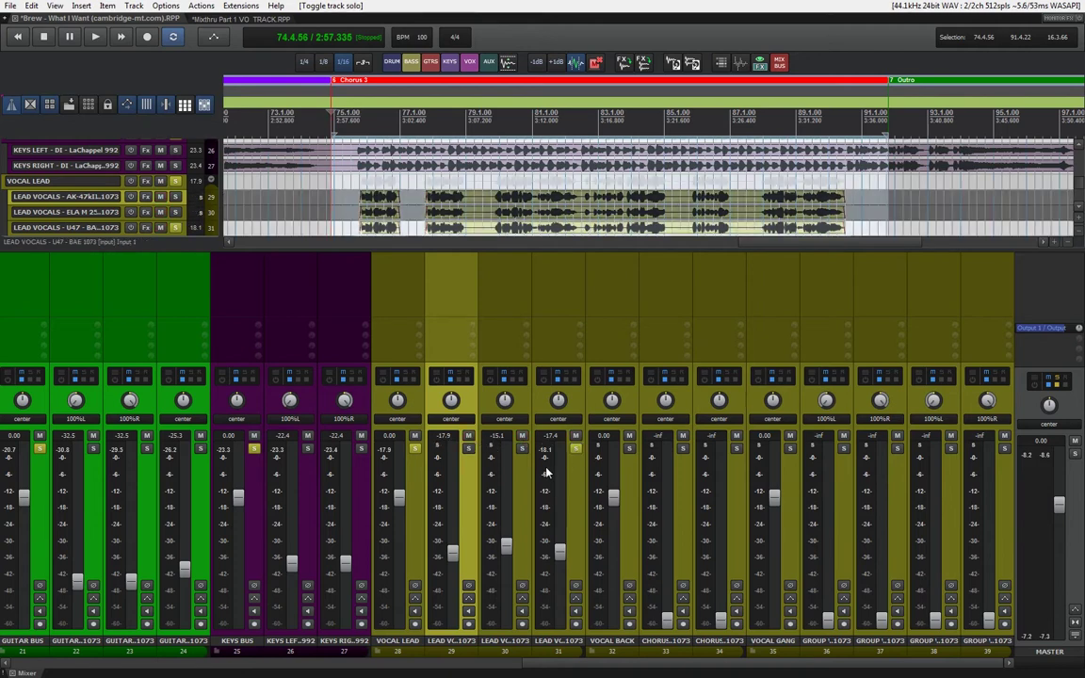
pyautogui.press('space')
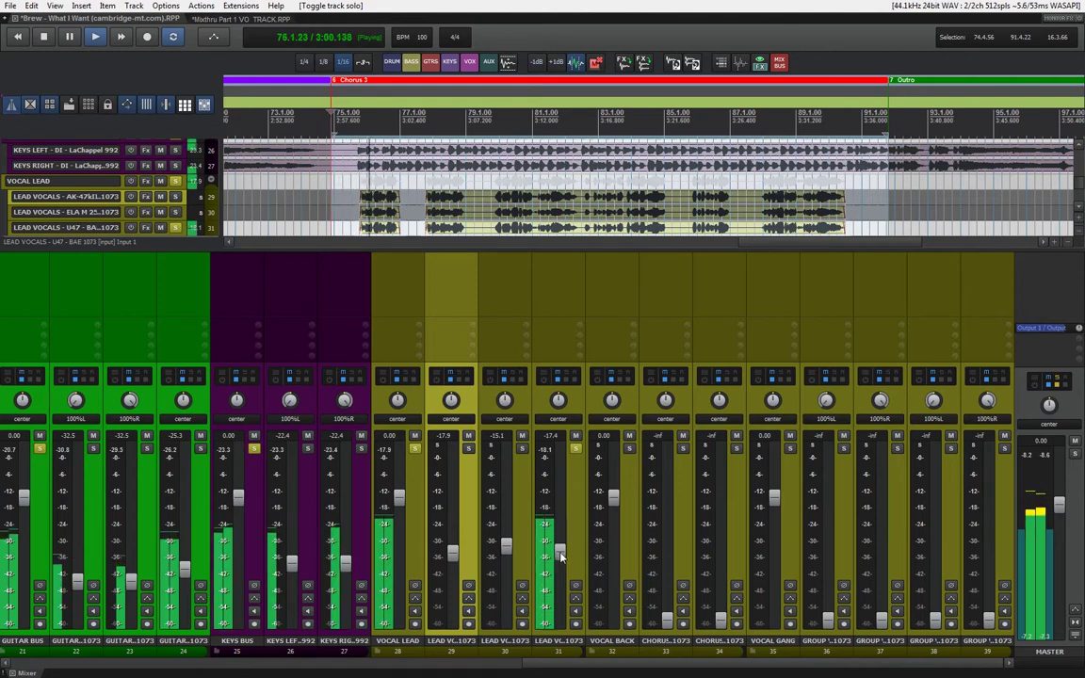
pyautogui.scroll(1, 562, 556)
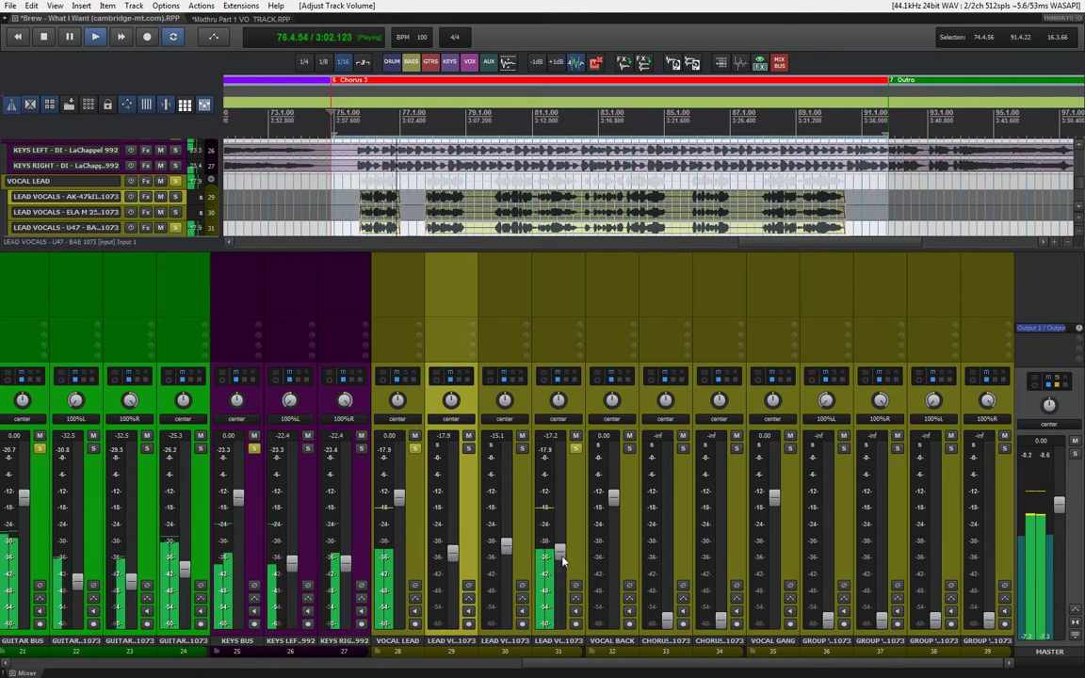
pyautogui.press('space')
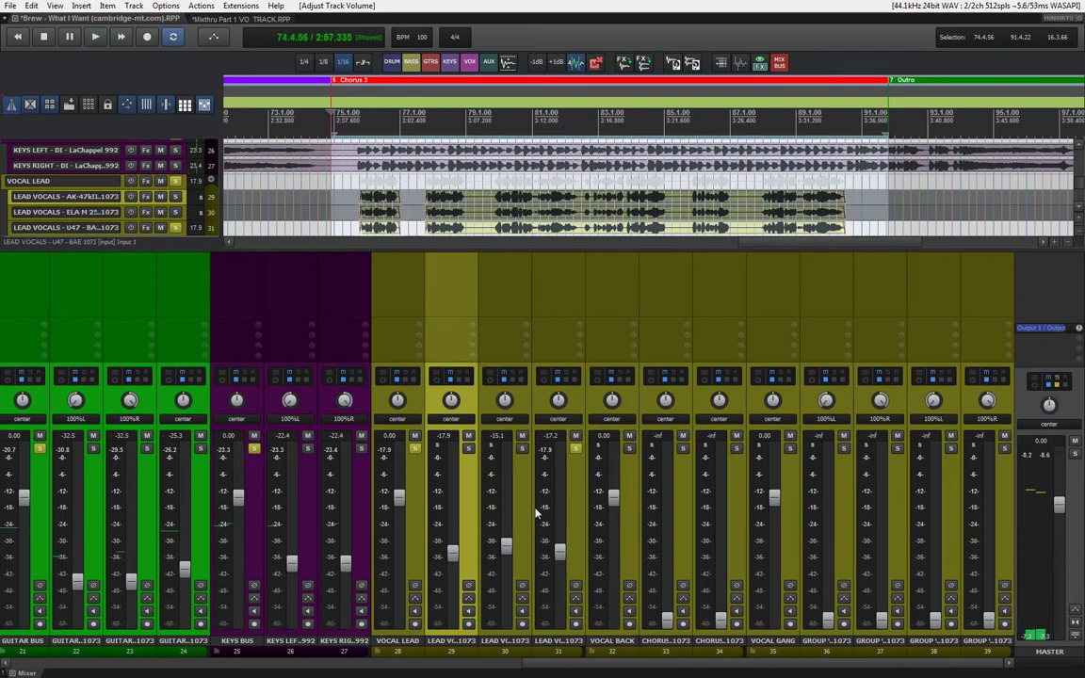
# - Delete the ELA M and AK-47kII lead vocal tracks, keeping only U47
pyautogui.click(513, 509)
pyautogui.click(475, 506)
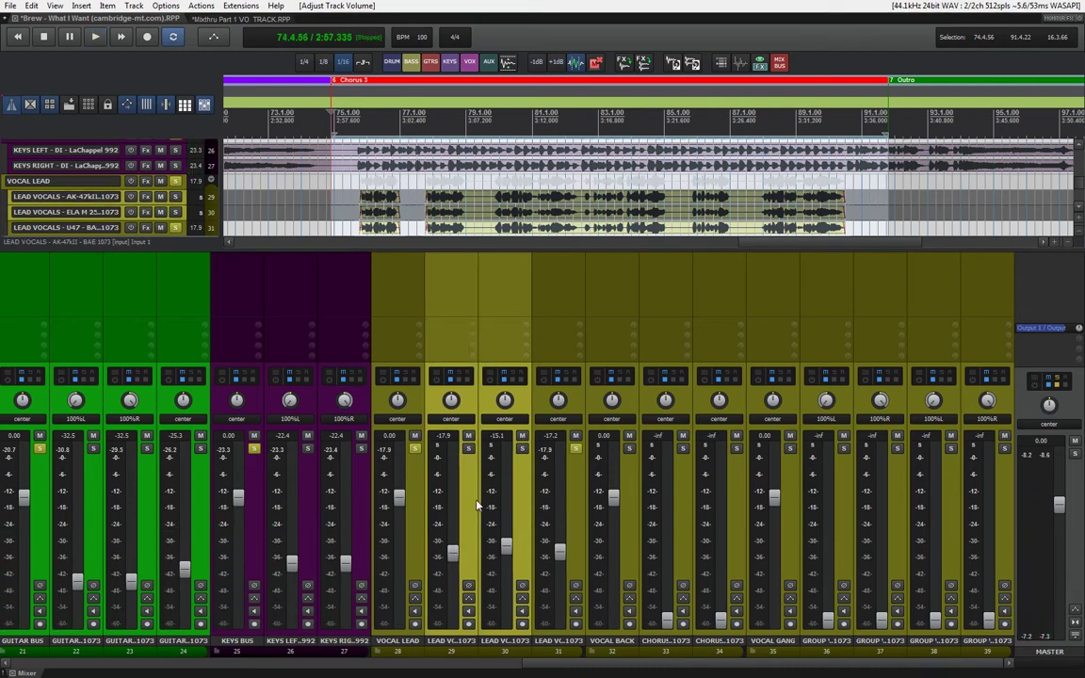
pyautogui.press('Delete')
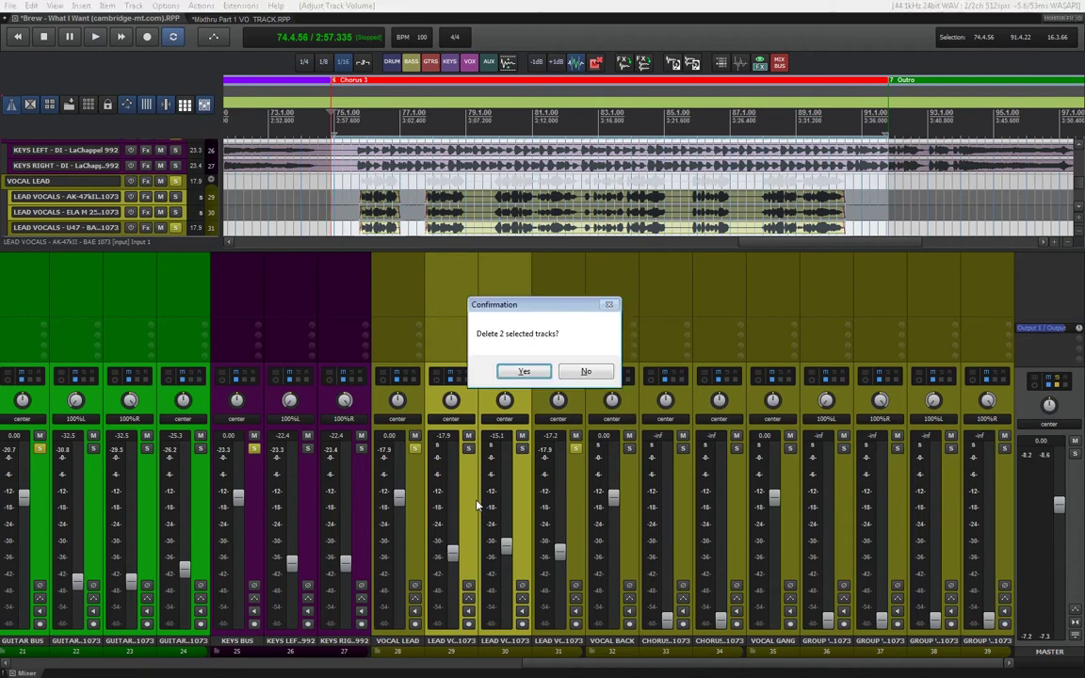
pyautogui.click(523, 372)
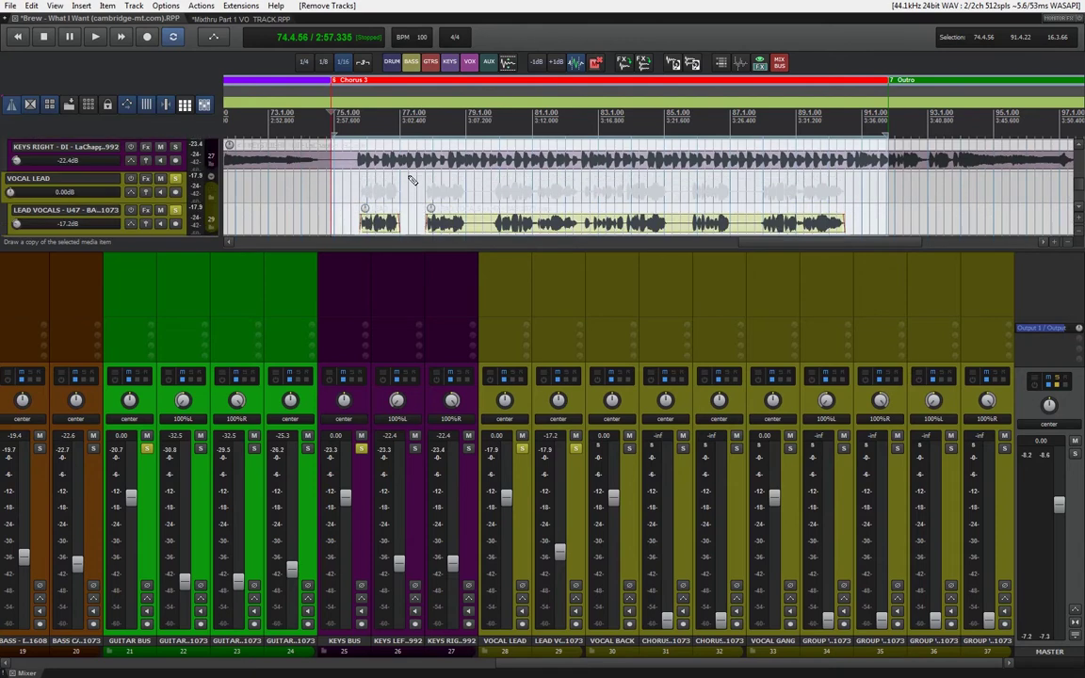
# - Raise the U47 chorus vocal from silence to about -15.6 dB, then mute it
pyautogui.scroll(-3, 410, 177)
pyautogui.hscroll(-5, 412, 180)
pyautogui.scroll(-2, 412, 180)
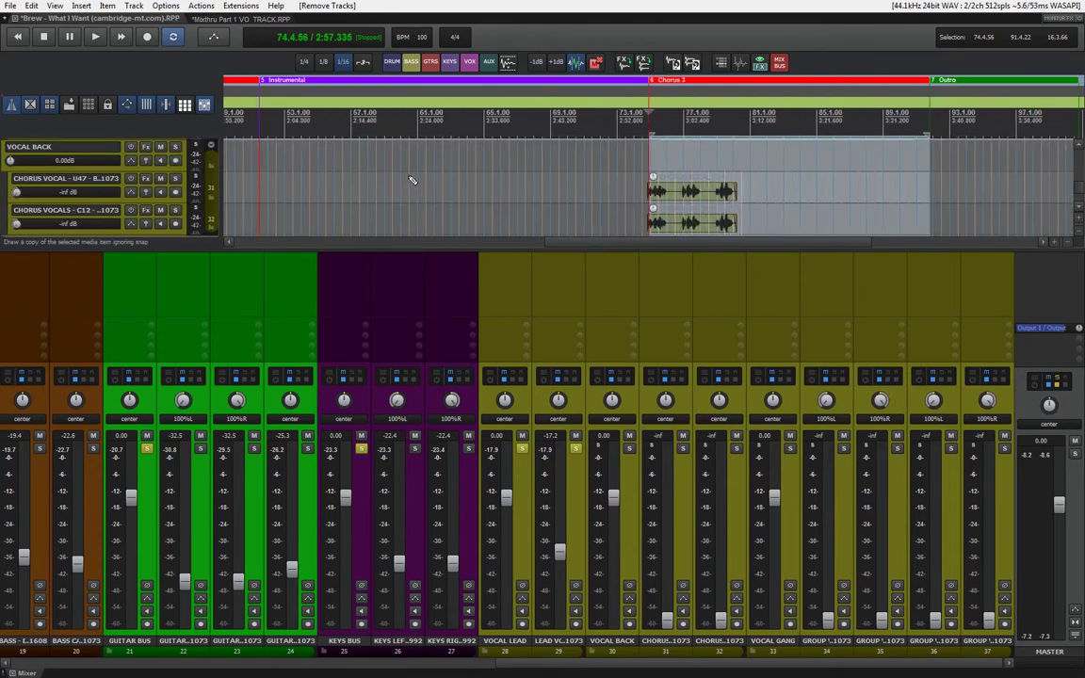
pyautogui.scroll(1, 584, 201)
pyautogui.hscroll(3, 533, 215)
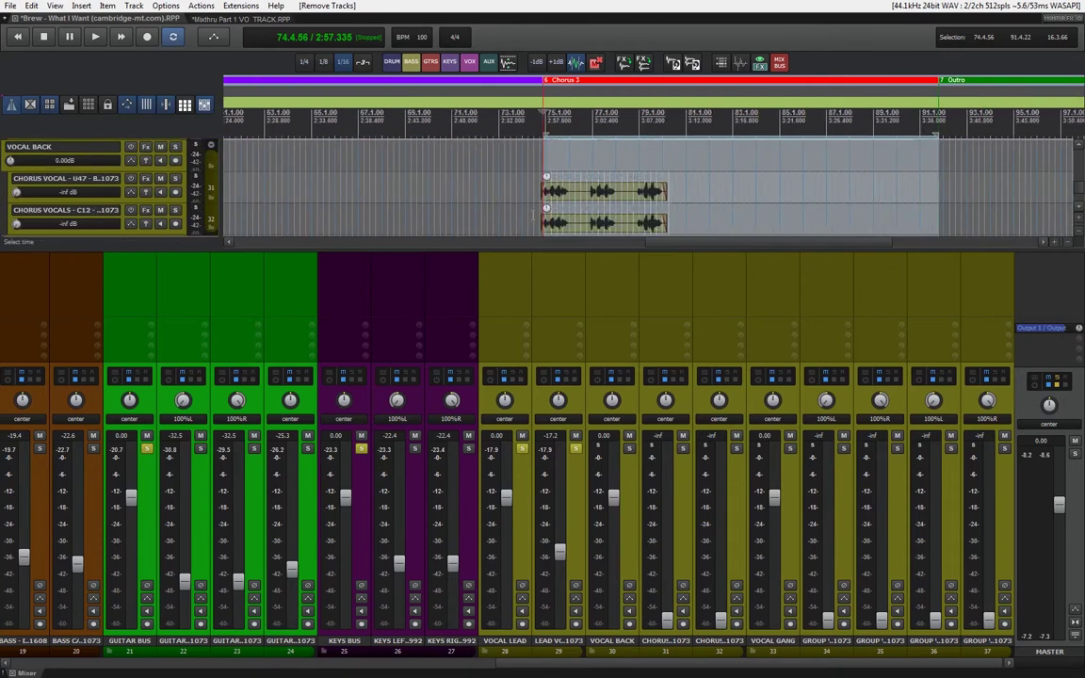
pyautogui.moveTo(667, 505); pyautogui.dragTo(665, 561)
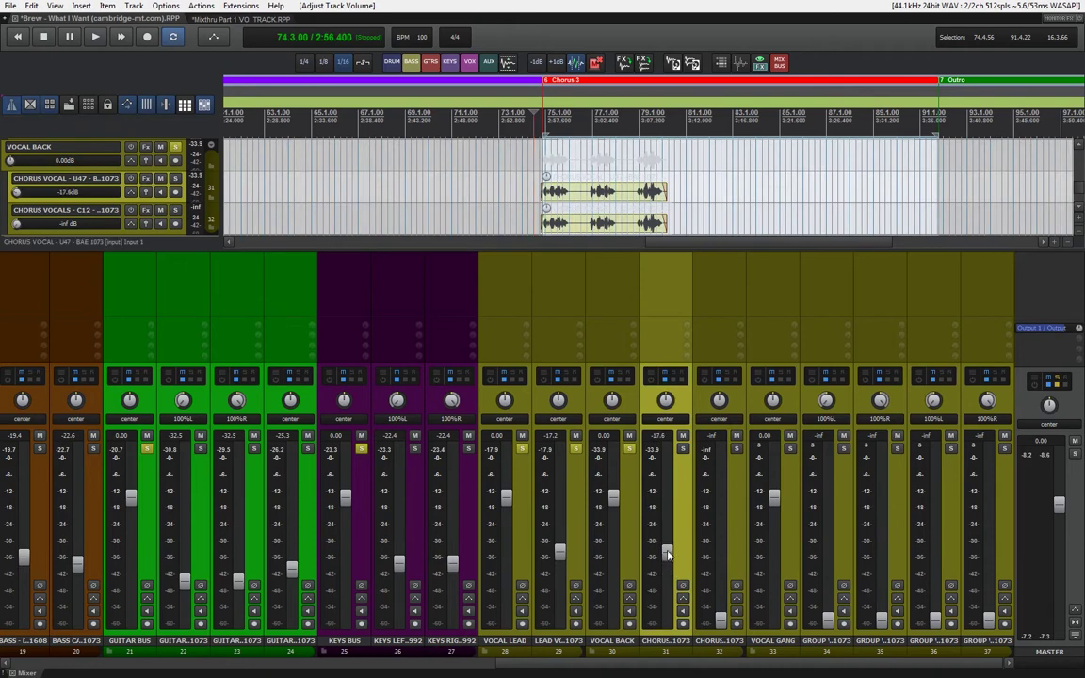
pyautogui.press('space')
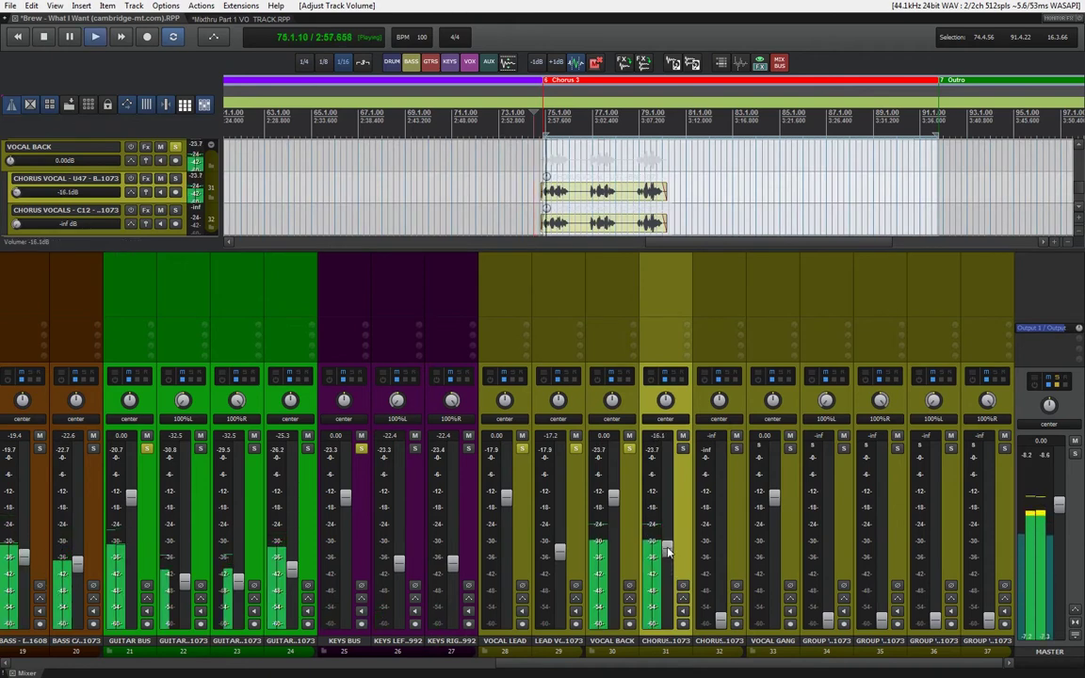
pyautogui.moveTo(667, 556); pyautogui.dragTo(668, 550)
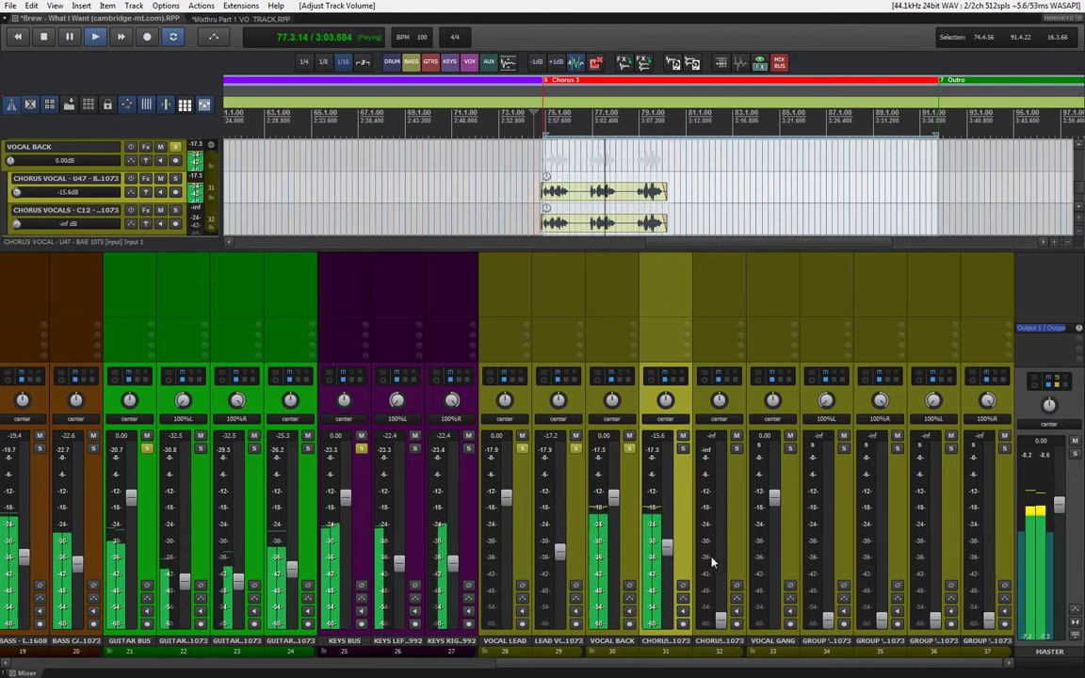
pyautogui.click(682, 435)
pyautogui.press('space')
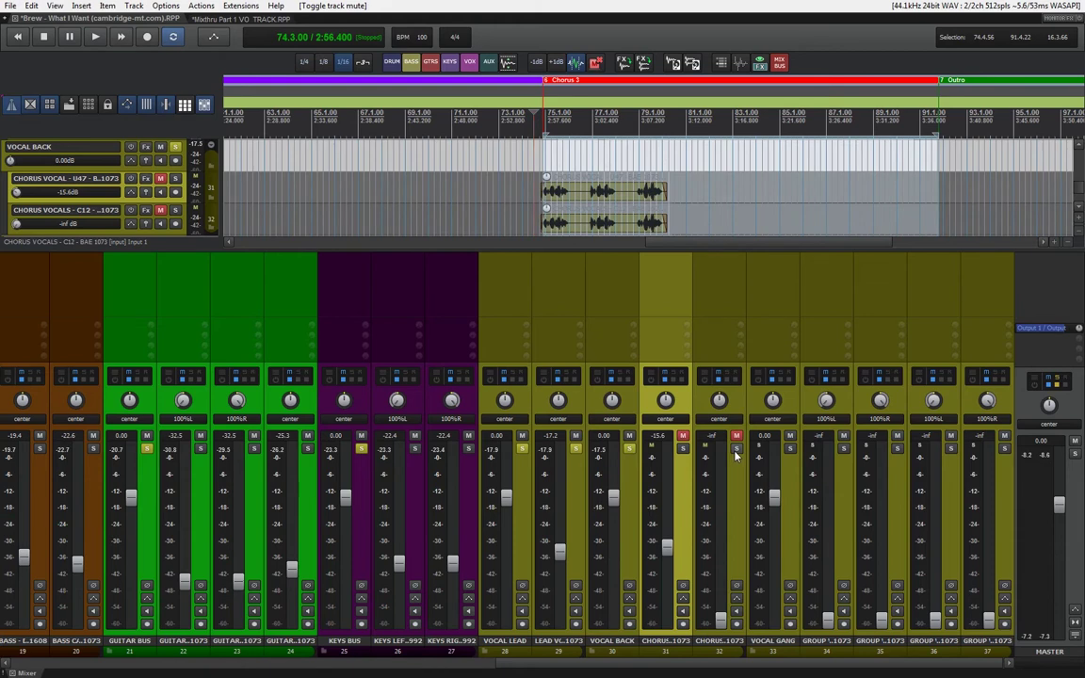
# - Solo the C12 chorus vocal and bring it up to about -15.3 dB during playback
pyautogui.click(736, 448)
pyautogui.moveTo(720, 621); pyautogui.dragTo(718, 615)
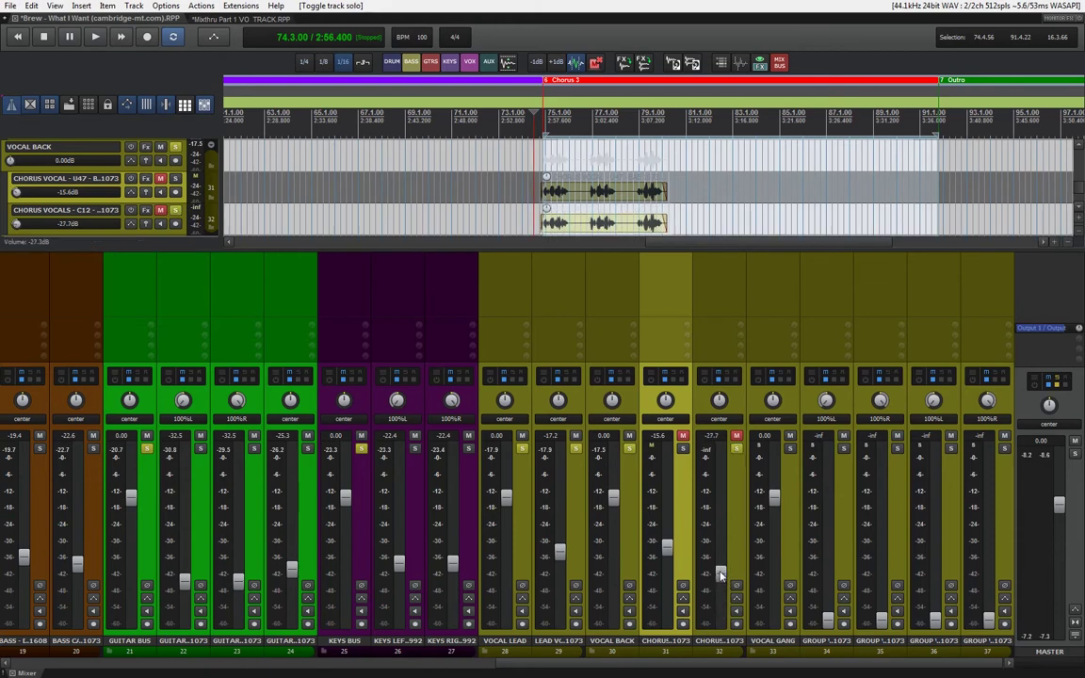
pyautogui.moveTo(720, 575); pyautogui.dragTo(736, 502)
pyautogui.click(737, 435)
pyautogui.press('space')
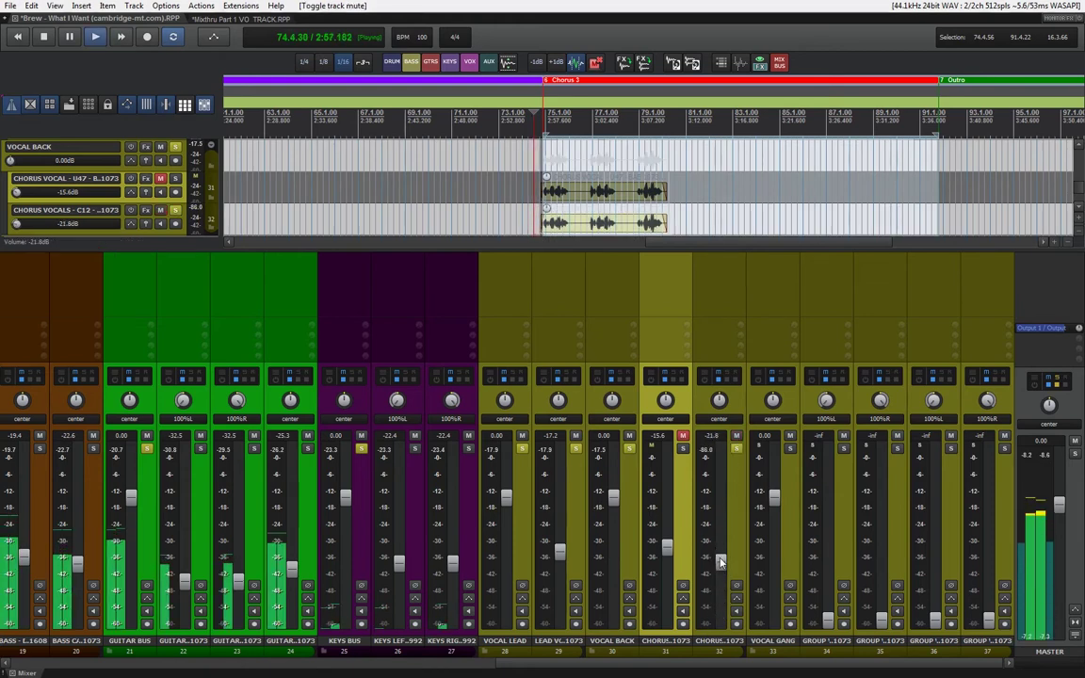
pyautogui.moveTo(720, 561); pyautogui.dragTo(722, 546)
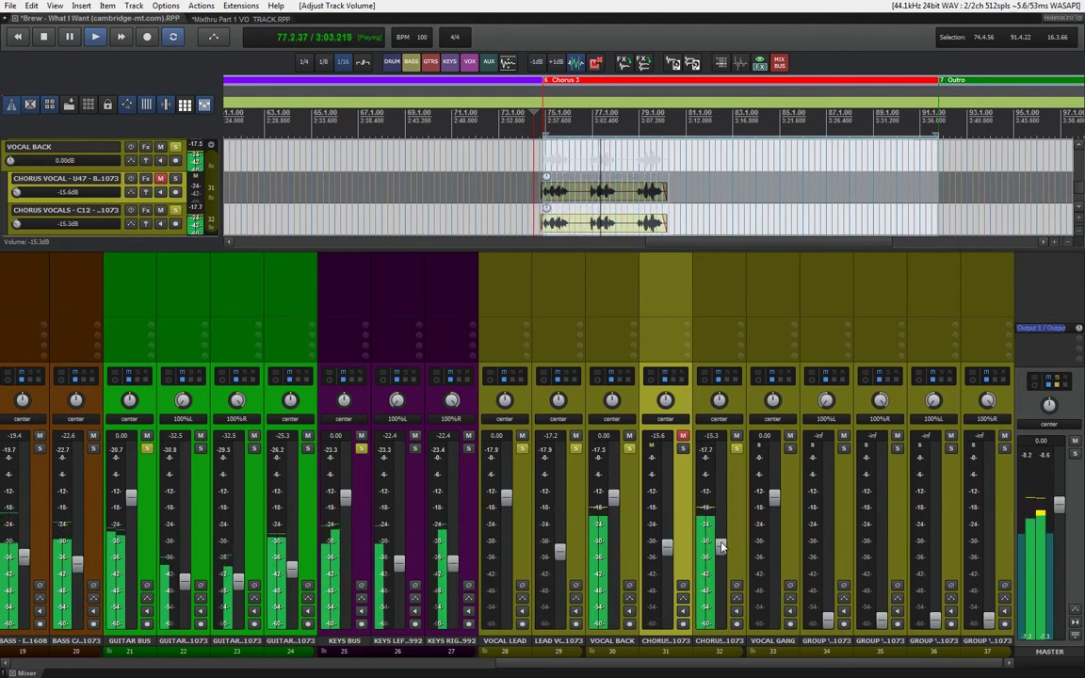
pyautogui.press('space')
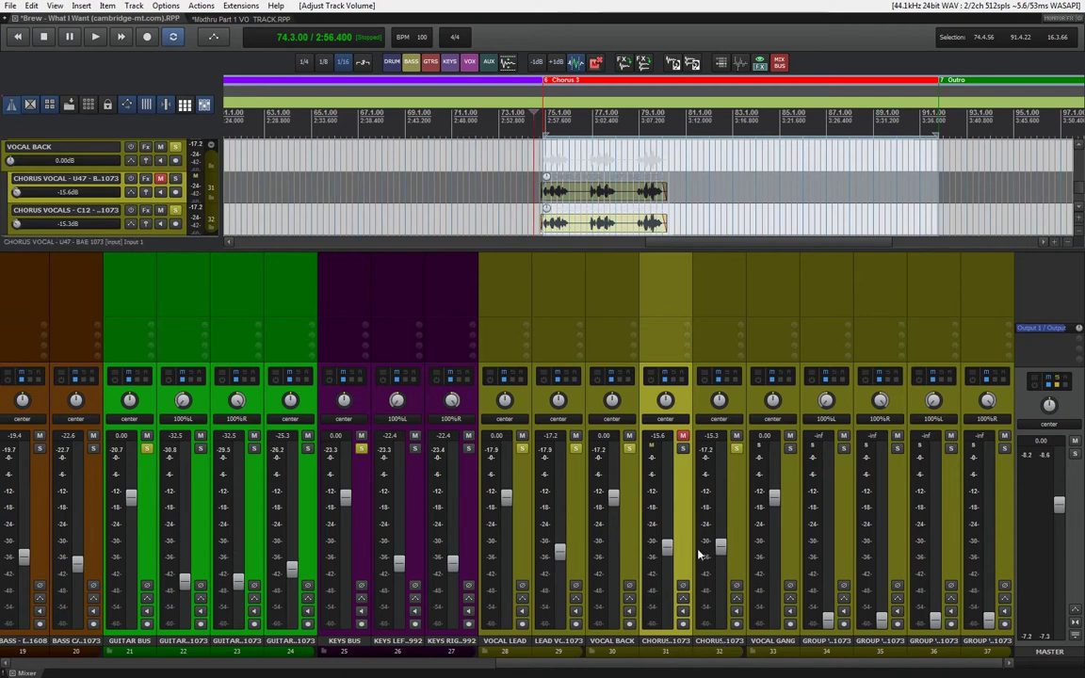
# - Solo the gang vocal group, raise the first two group vocals, and set the last two to about -20.7 dB
pyautogui.click(788, 450)
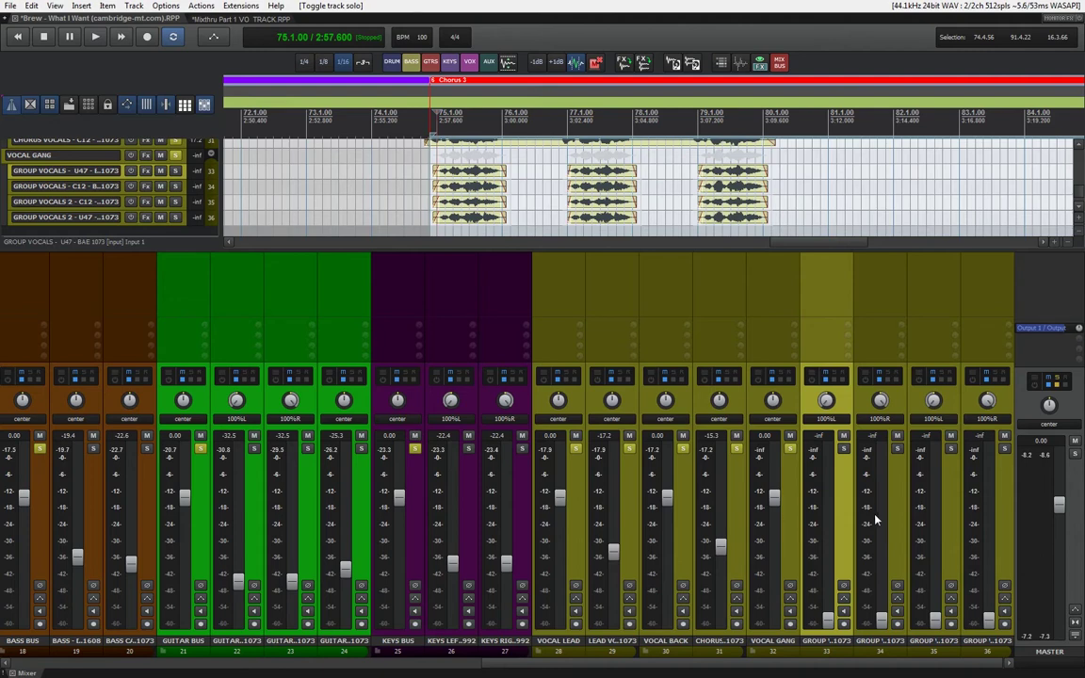
pyautogui.press('space')
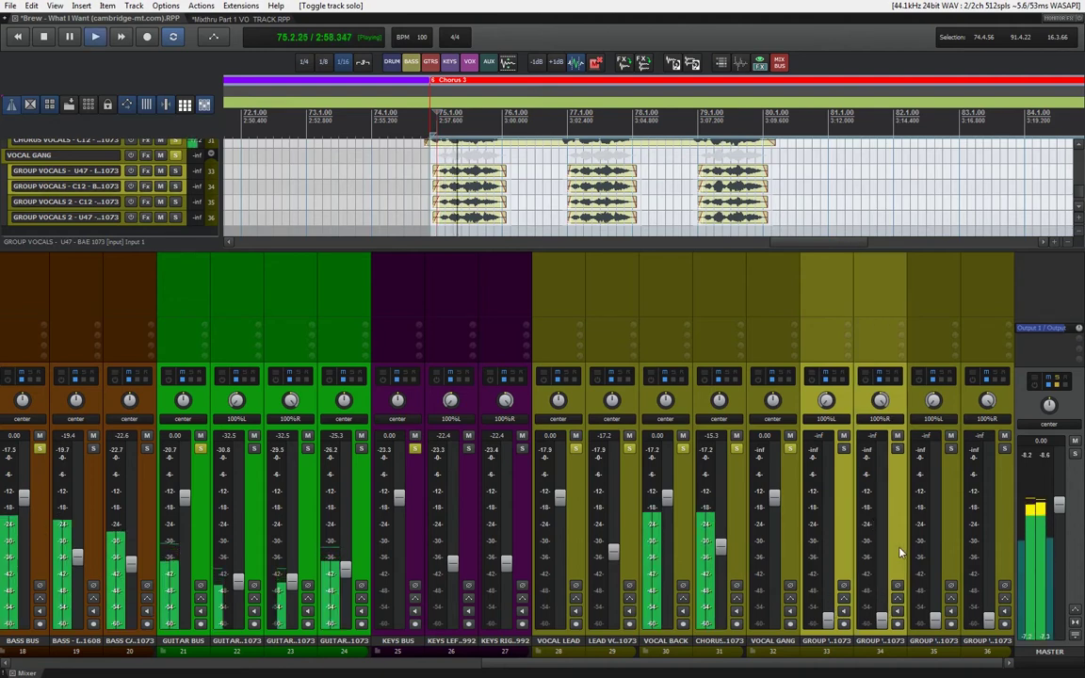
pyautogui.moveTo(879, 620); pyautogui.dragTo(881, 566)
pyautogui.press('space')
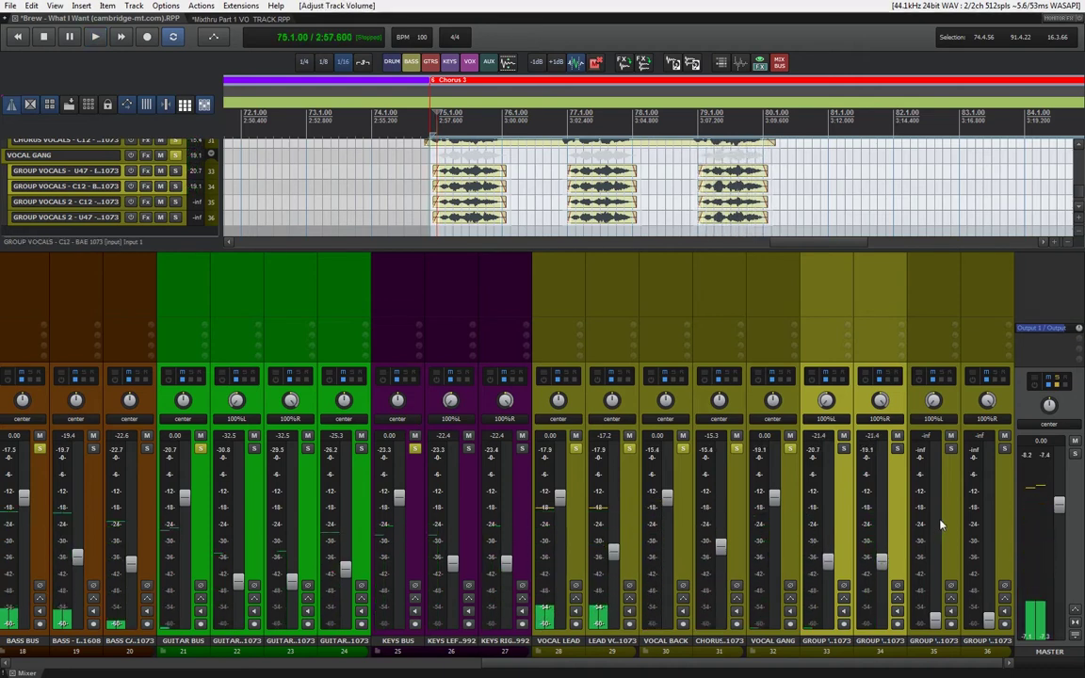
pyautogui.click(941, 523)
pyautogui.click(992, 563)
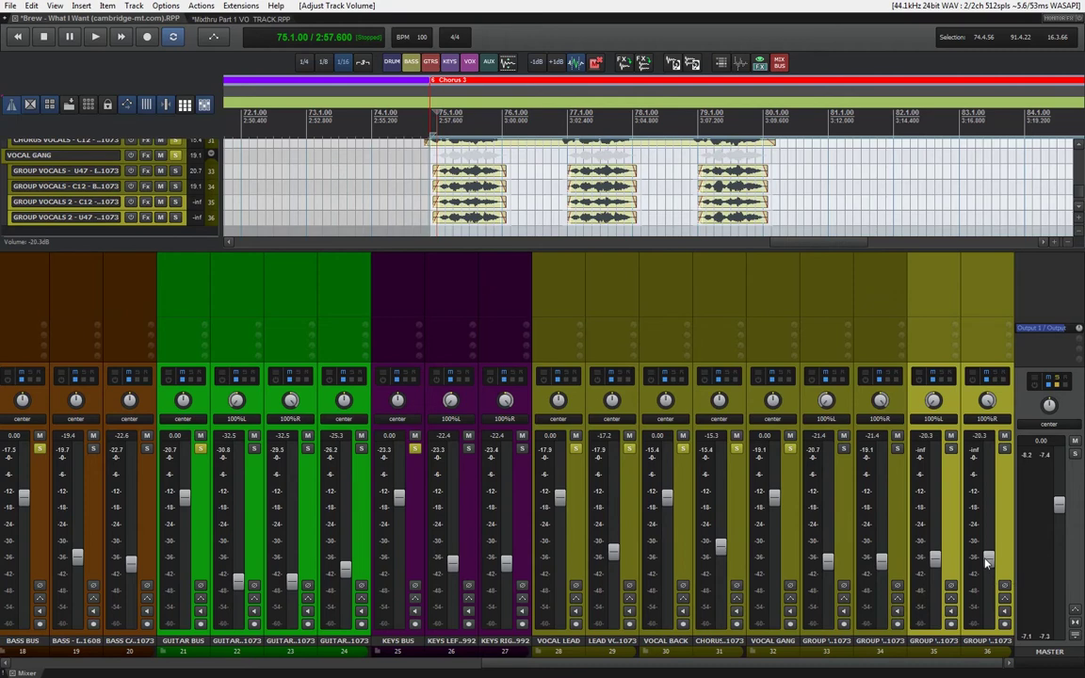
pyautogui.press('space')
pyautogui.moveTo(986, 559); pyautogui.dragTo(986, 561)
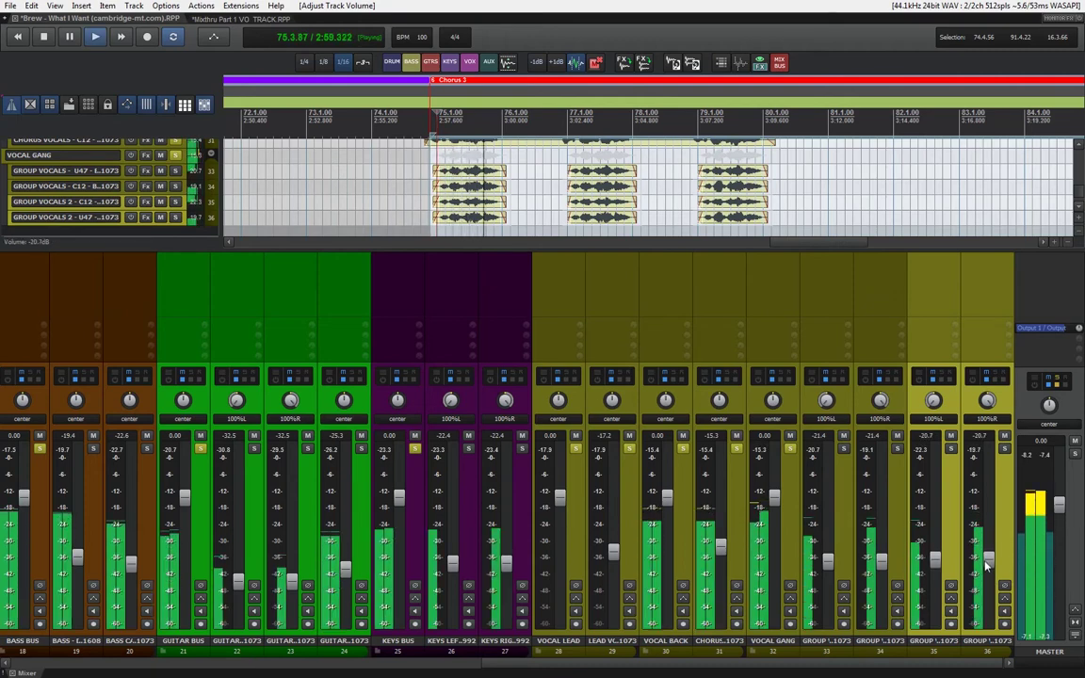
# - Rebalance the second and third group vocals and raise the U47 group vocal to -19.5 dB
pyautogui.click(937, 539)
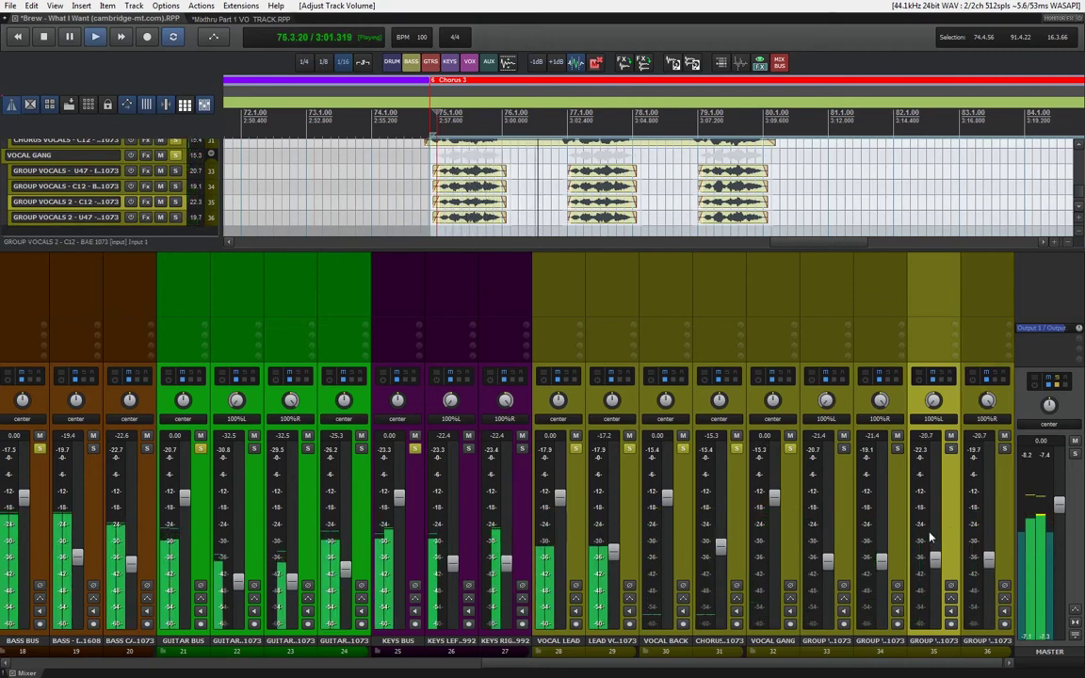
pyautogui.keyDown('ctrl'); pyautogui.click(876, 527); pyautogui.keyUp('ctrl')
pyautogui.moveTo(880, 560); pyautogui.dragTo(881, 624)
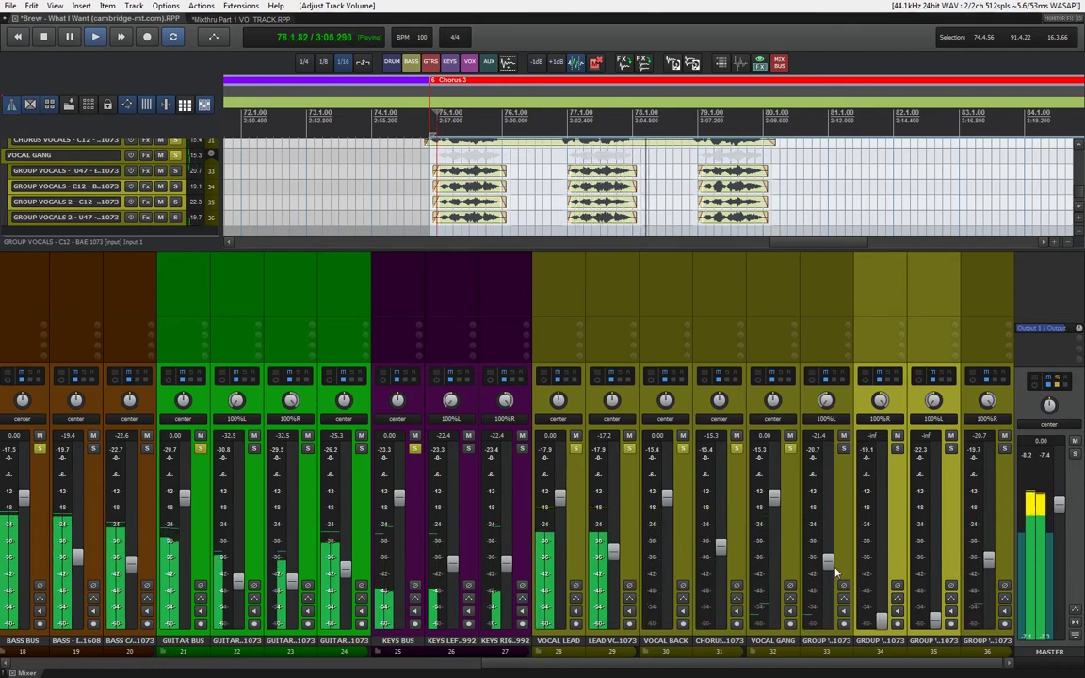
pyautogui.click(834, 572)
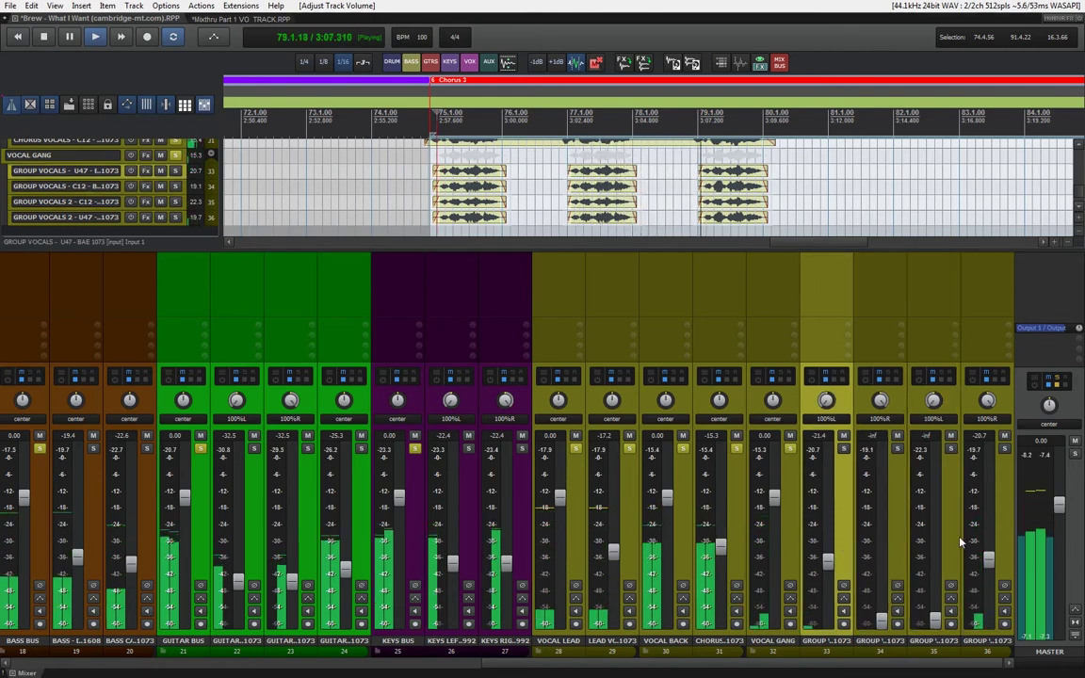
pyautogui.moveTo(828, 562); pyautogui.dragTo(833, 558)
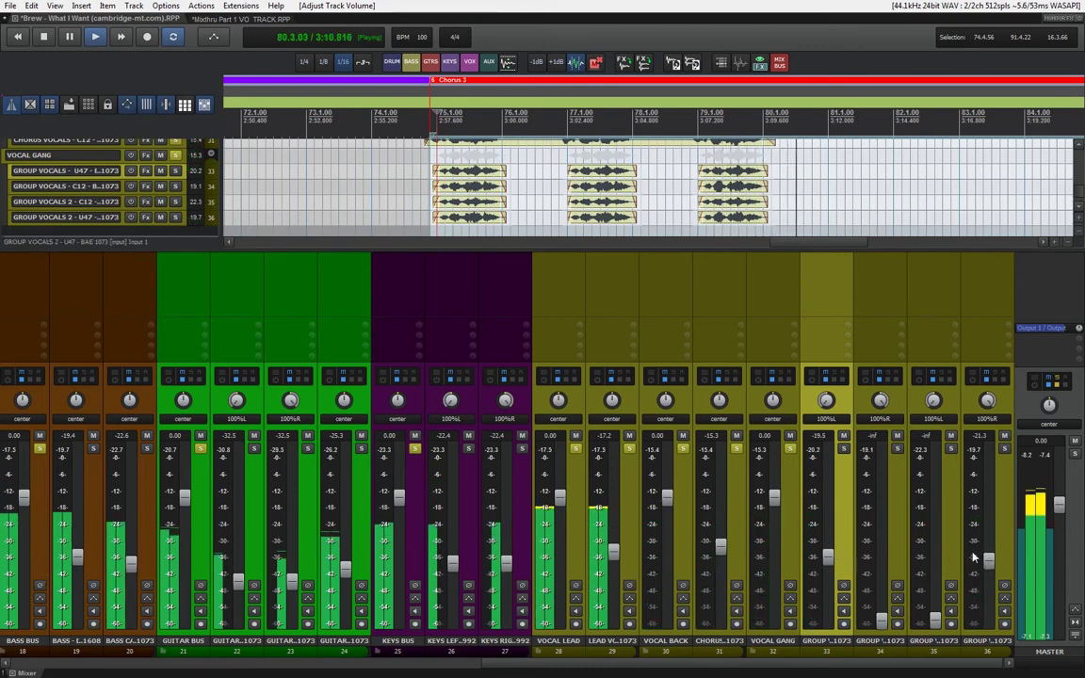
pyautogui.press('space')
# - Select the two C12 group vocal tracks and delete them
pyautogui.click(899, 537)
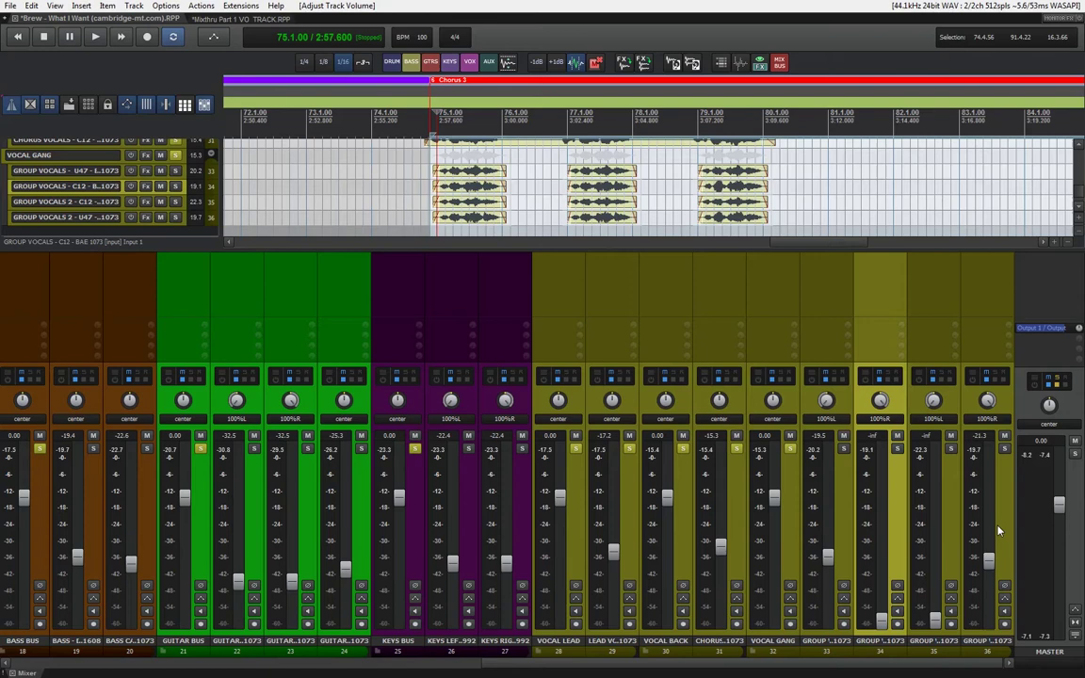
pyautogui.click(835, 521)
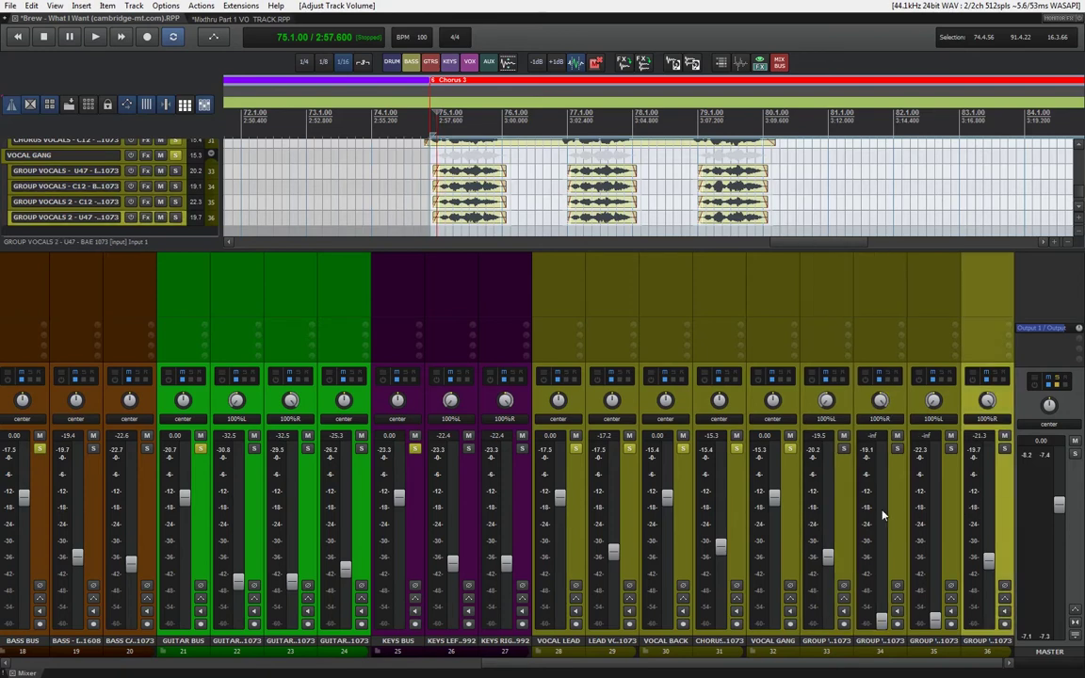
pyautogui.click(895, 513)
pyautogui.keyDown('shift'); pyautogui.click(950, 513); pyautogui.keyUp('shift')
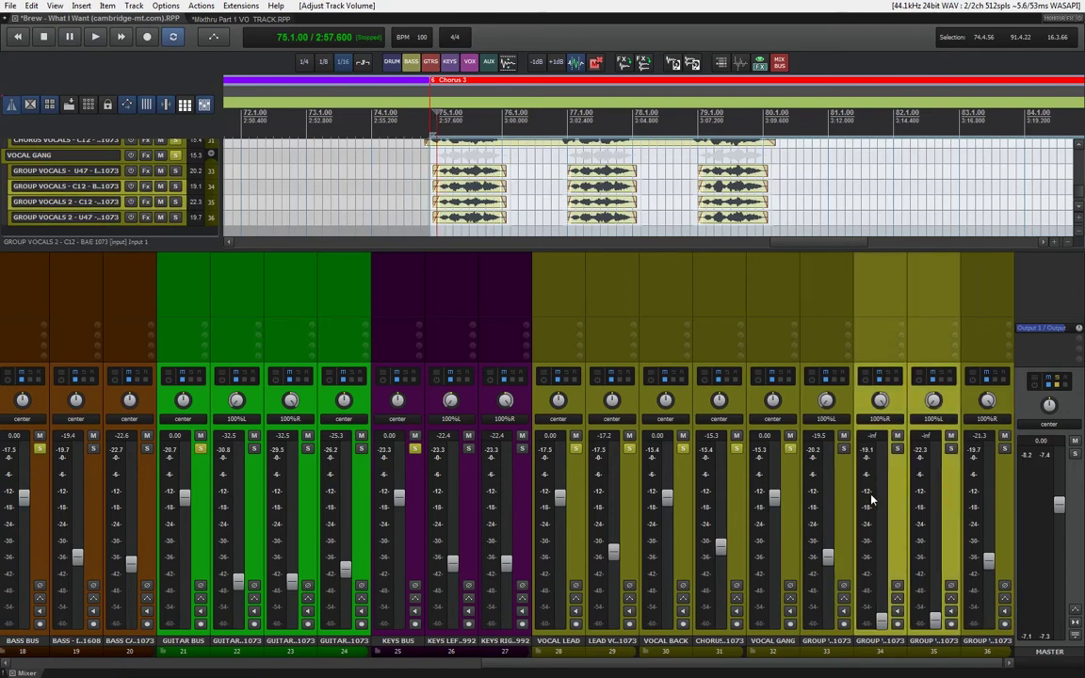
pyautogui.press('Delete')
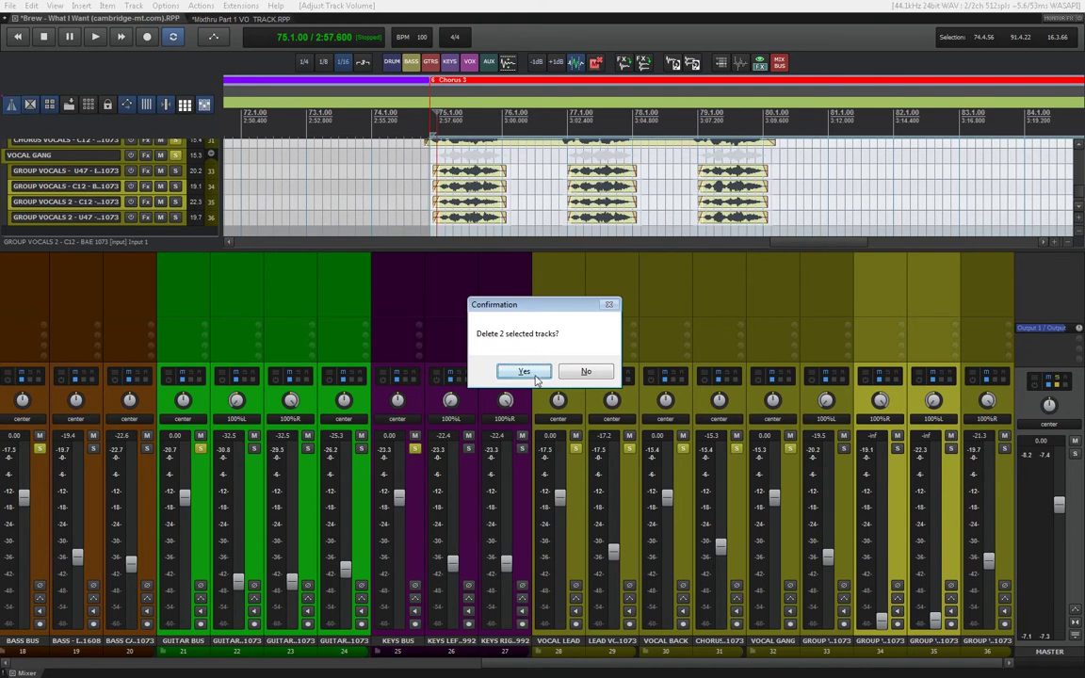
# - Confirm removal of the two C12 group vocal tracks and clear all solos
pyautogui.click(524, 372)
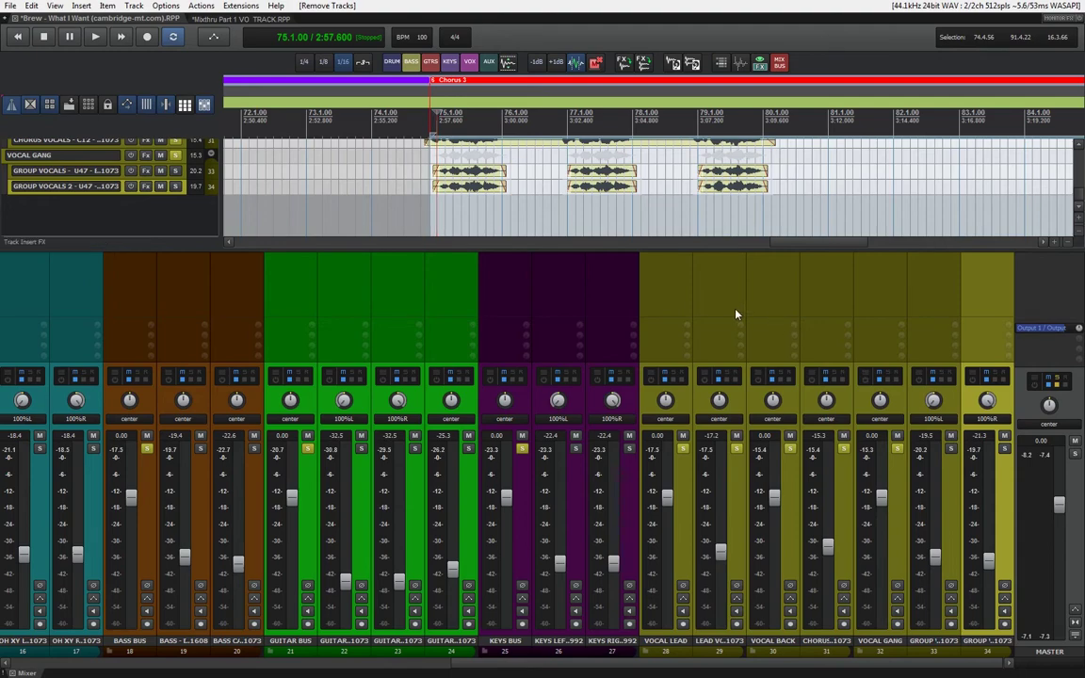
pyautogui.click(682, 449)
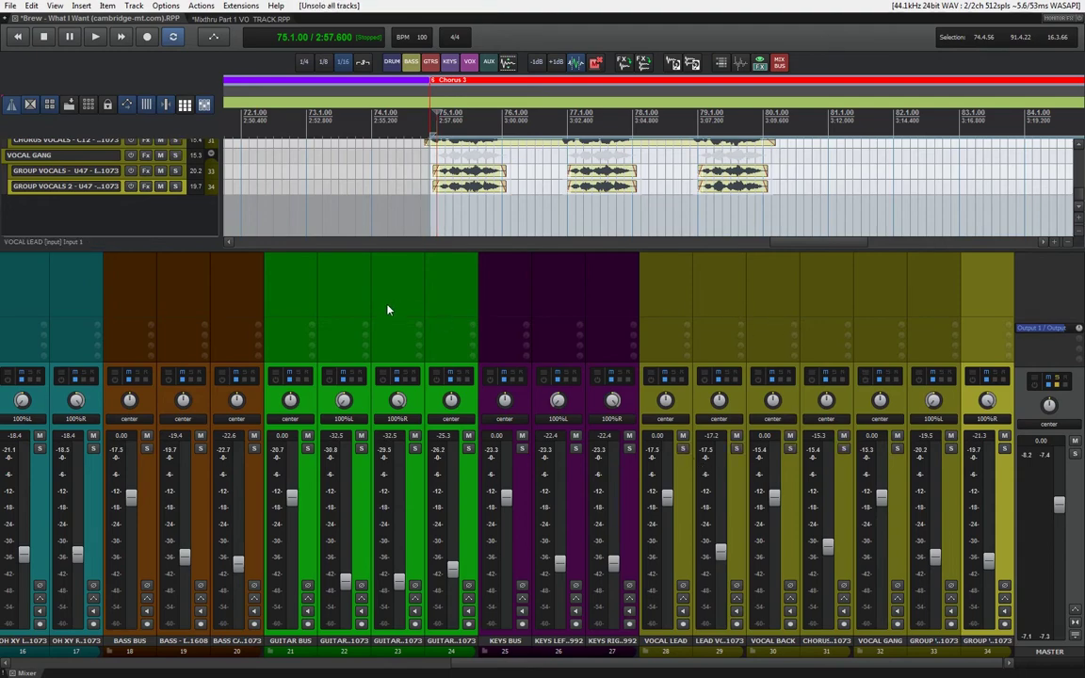
pyautogui.moveTo(570, 661); pyautogui.dragTo(608, 669)
# - Hide the mixer, zoom out, select Chorus 1 (21.4.31–38.3.01) as the time range and play it
pyautogui.click(204, 106)
pyautogui.scroll(-1, 527, 286)
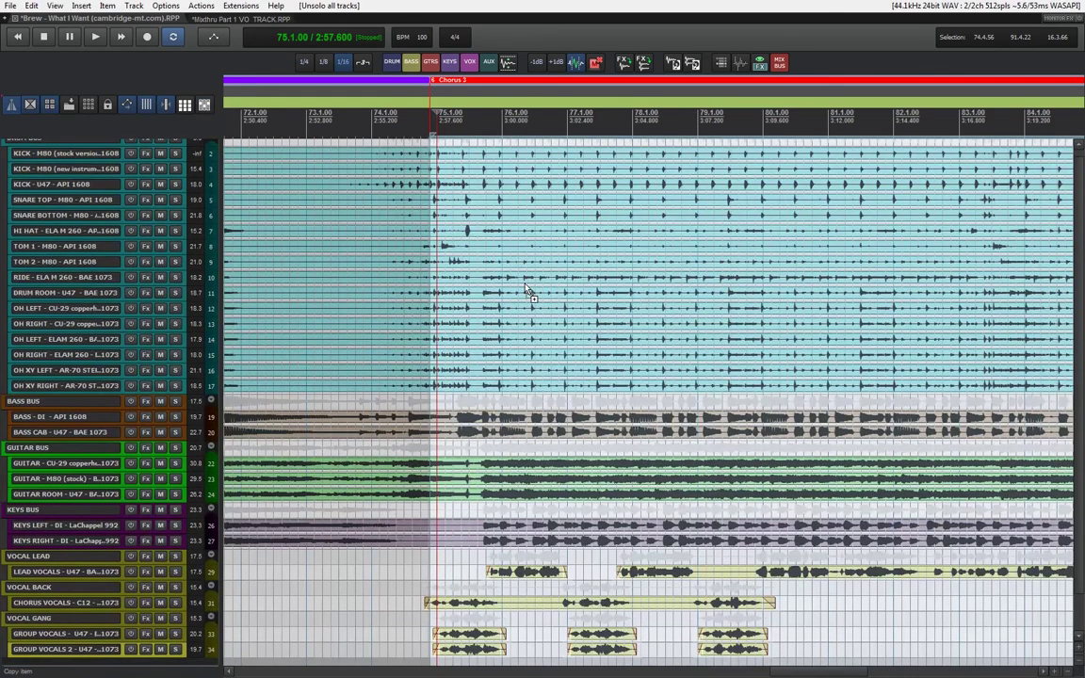
pyautogui.scroll(-2, 526, 289)
pyautogui.scroll(-2, 525, 289)
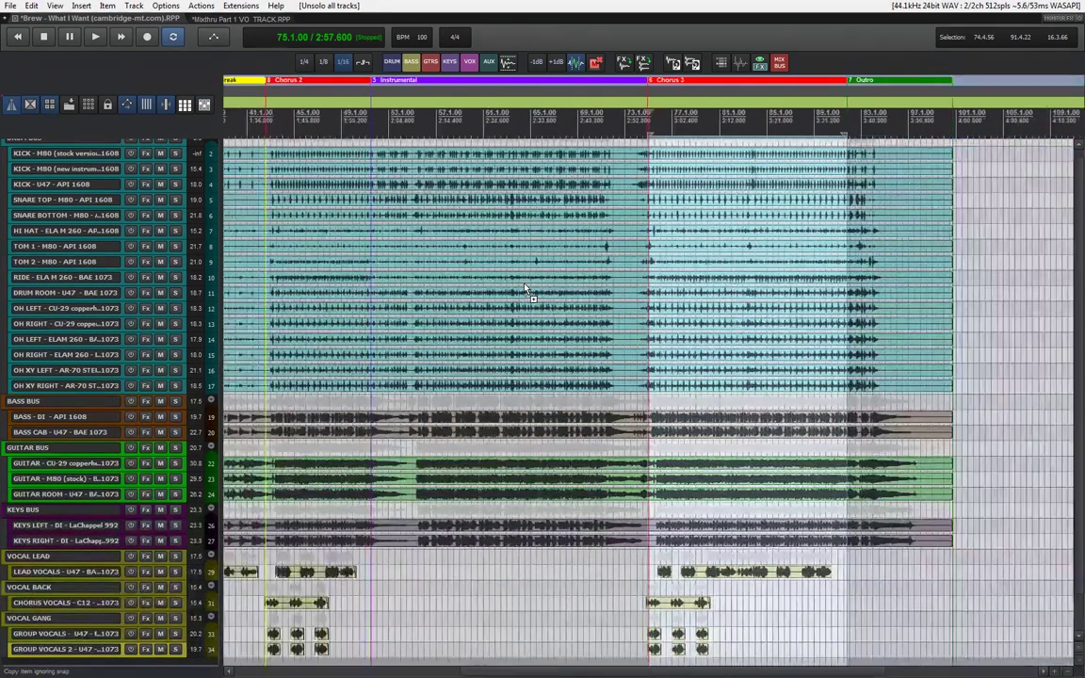
pyautogui.scroll(-1, 475, 303)
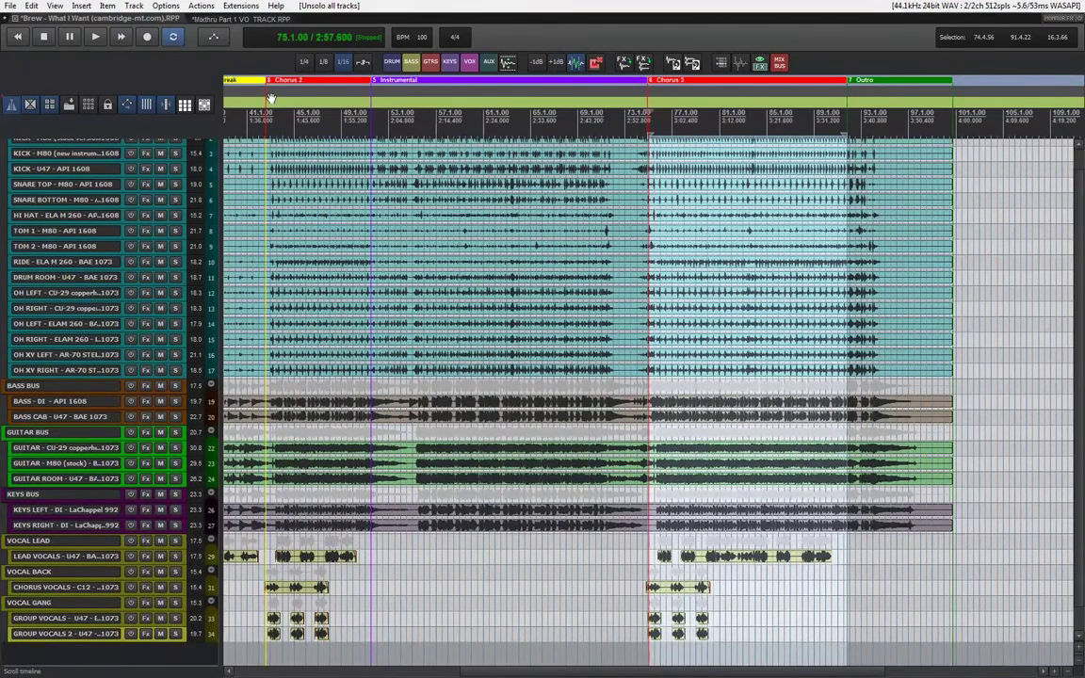
pyautogui.scroll(-3, 264, 89)
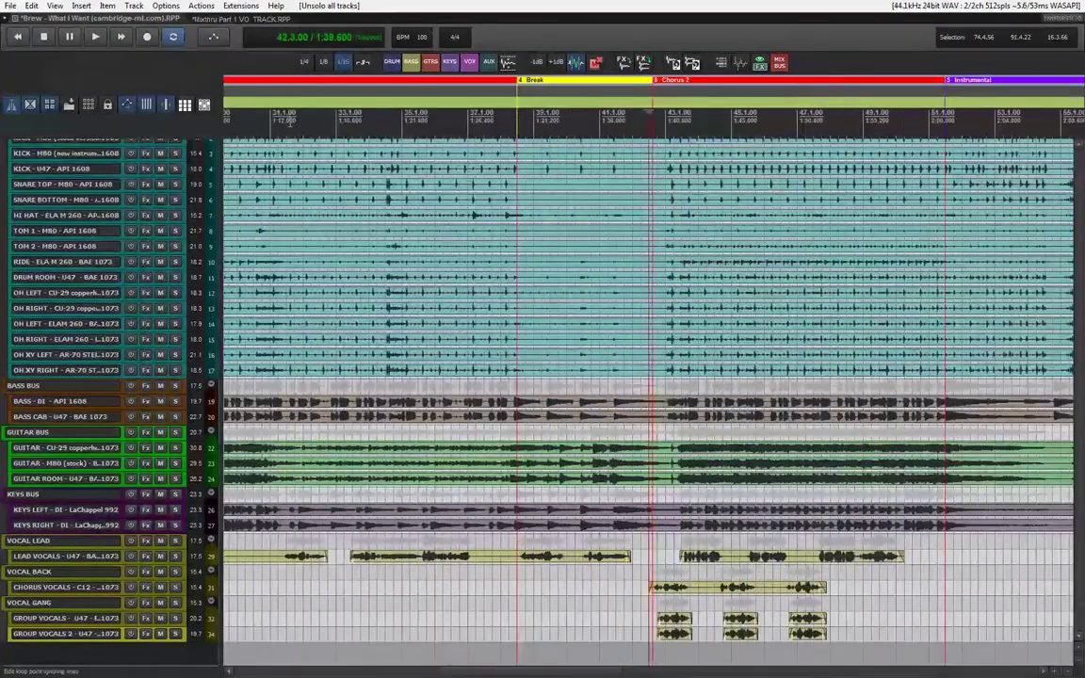
pyautogui.doubleClick(528, 80)
pyautogui.press('space')
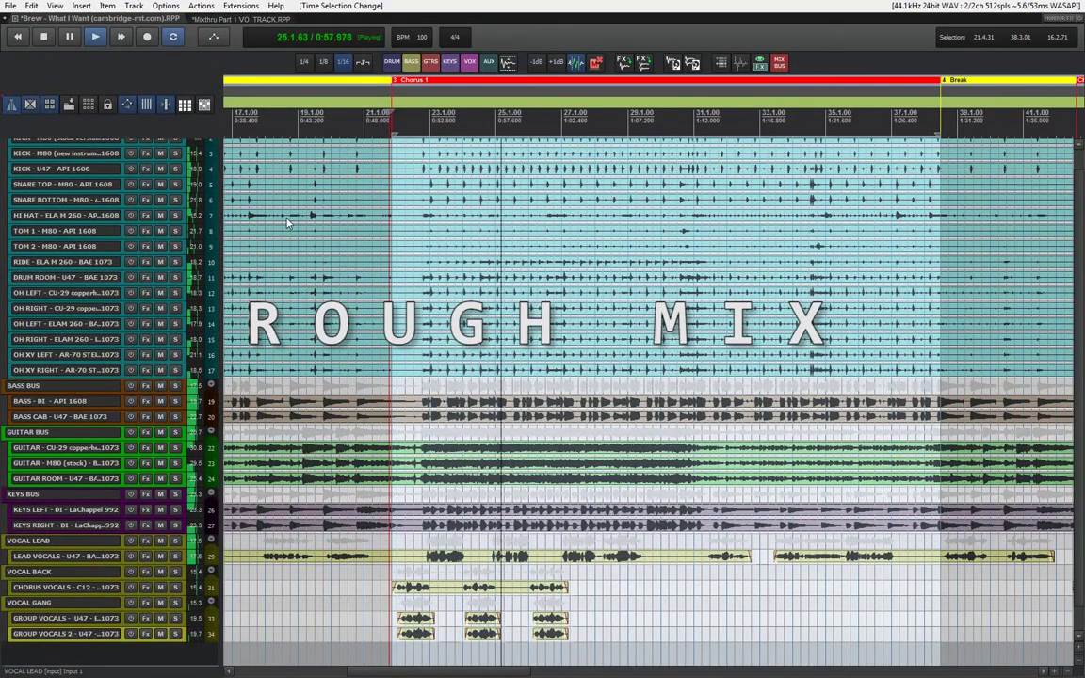
pyautogui.scroll(1, 286, 217)
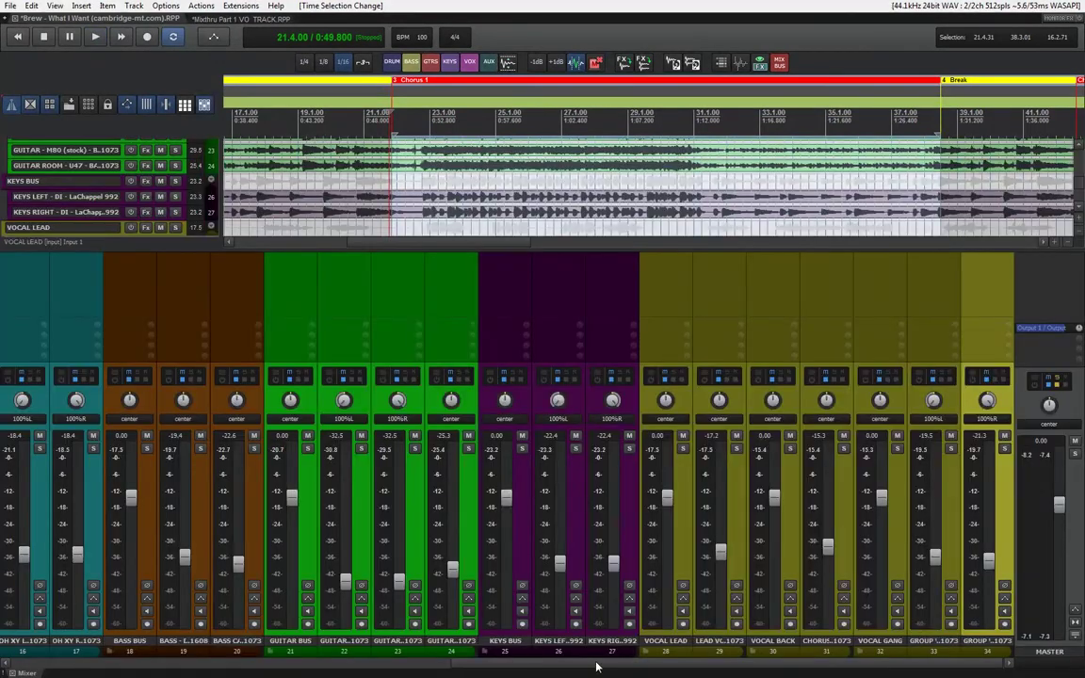
pyautogui.moveTo(595, 663); pyautogui.dragTo(242, 665)
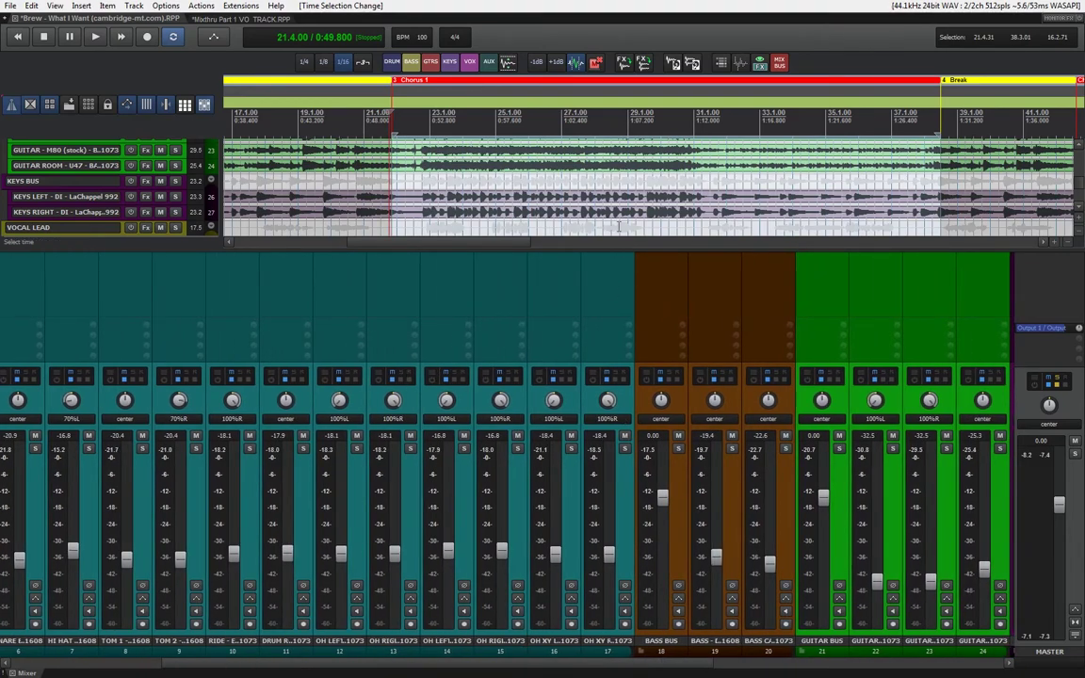
# - While playing, rebalance the bass: DI to -19.8 dB and cab to -21.6 dB
pyautogui.press('space')
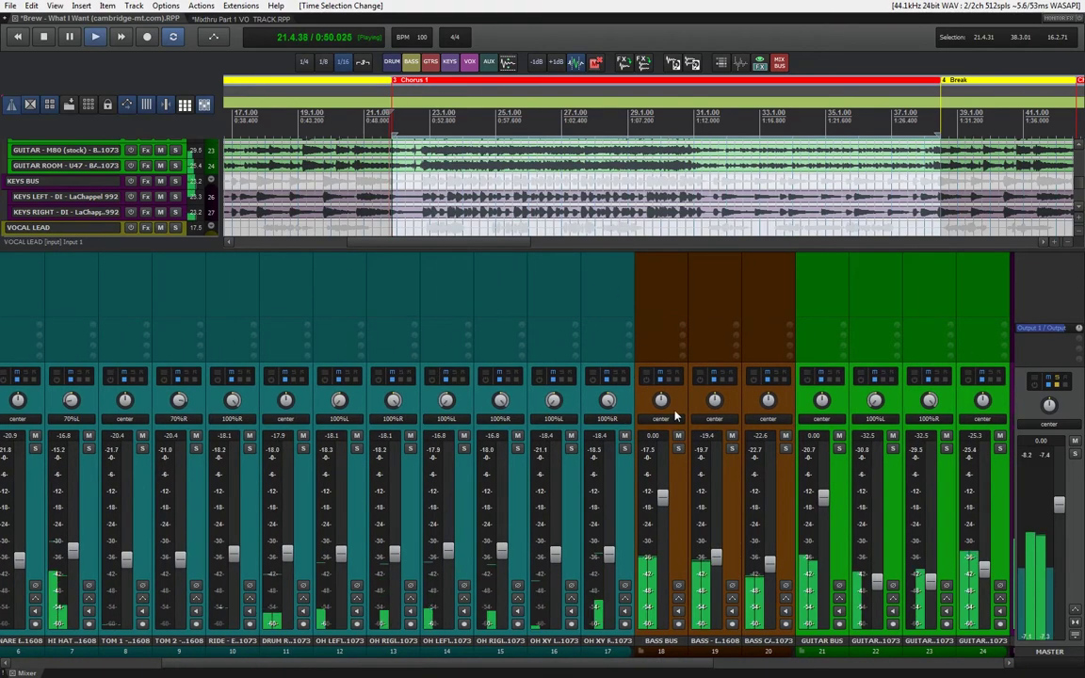
pyautogui.click(734, 504)
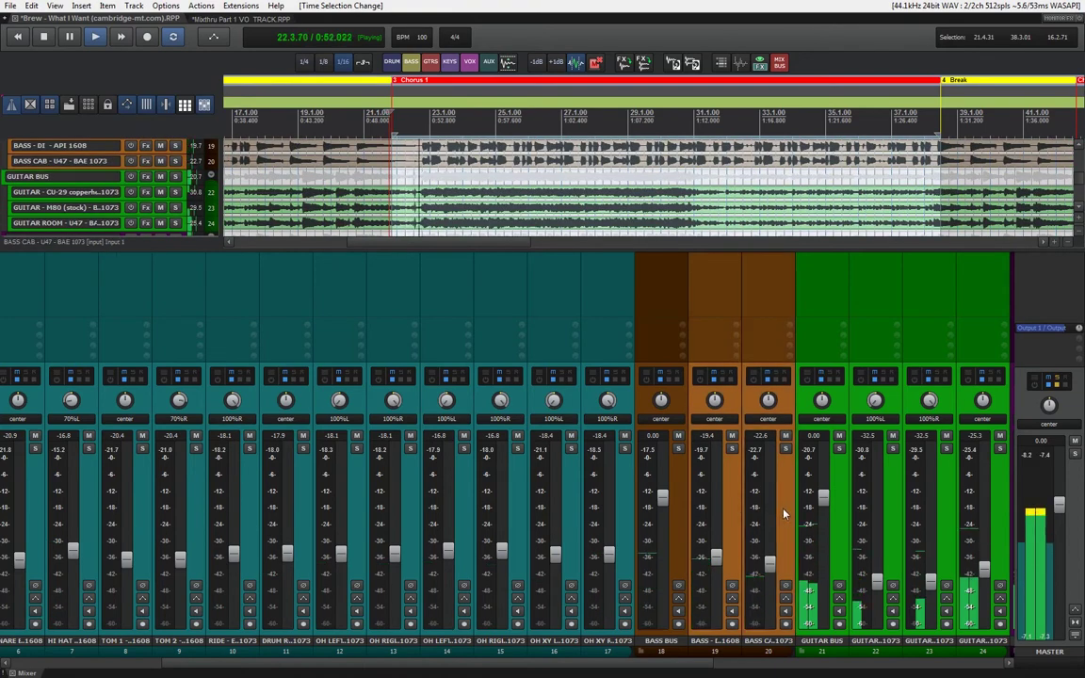
pyautogui.moveTo(718, 557); pyautogui.dragTo(766, 572)
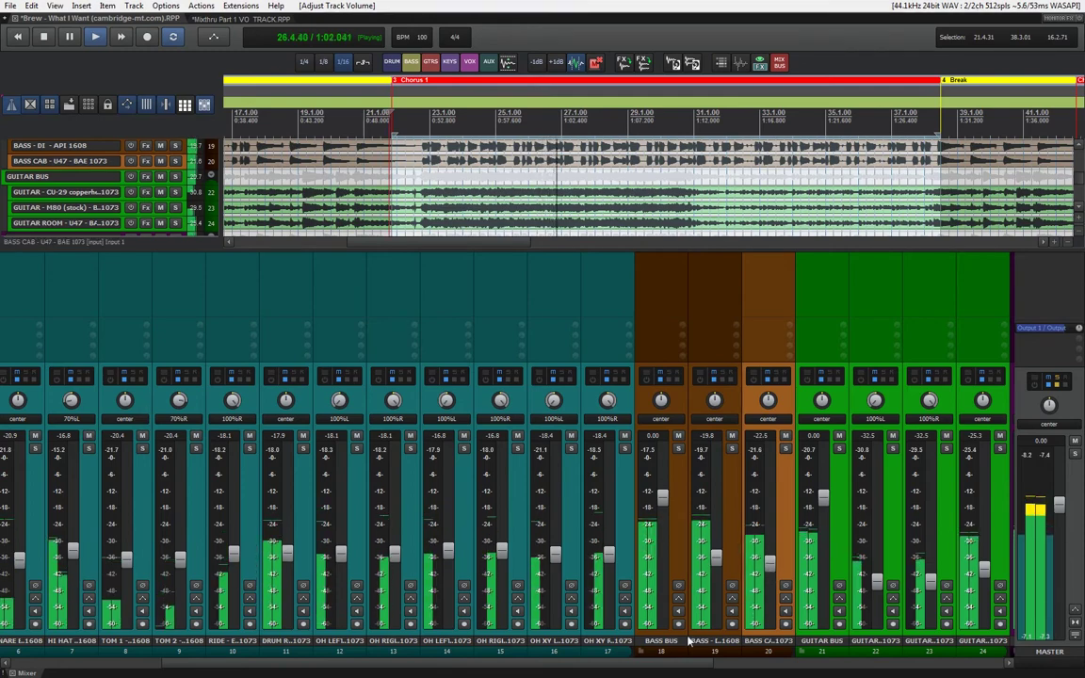
pyautogui.hscroll(5, 970, 651)
pyautogui.press('space')
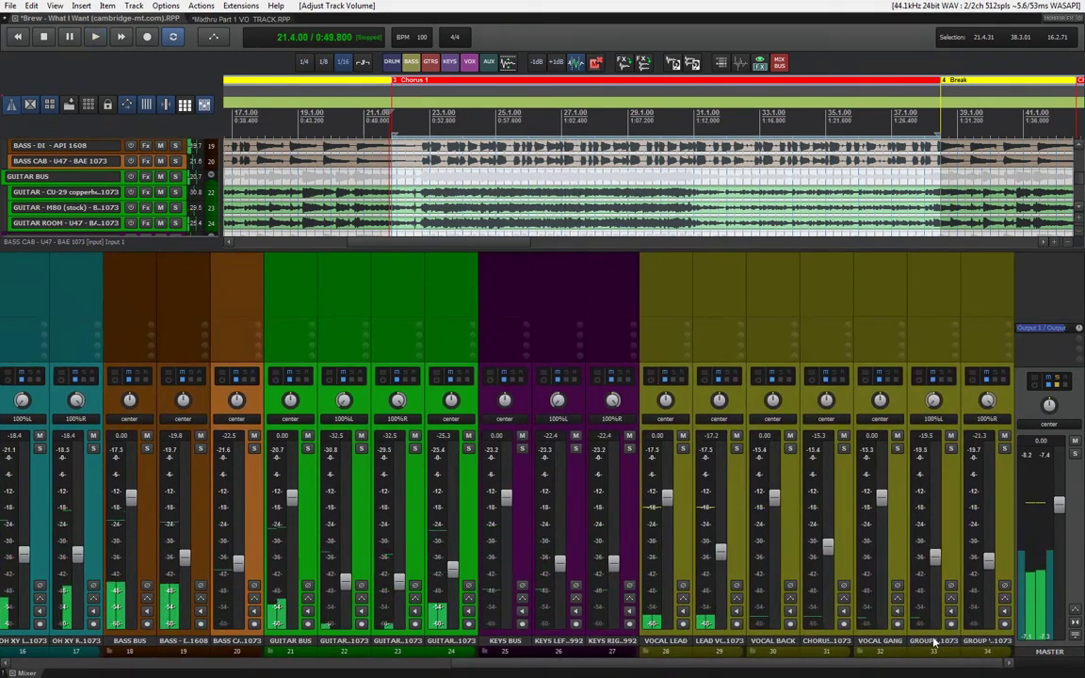
# - Lower both remaining group vocal tracks together by about 0.9 dB and resume playback
pyautogui.click(957, 521)
pyautogui.keyDown('ctrl'); pyautogui.click(998, 512); pyautogui.keyUp('ctrl')
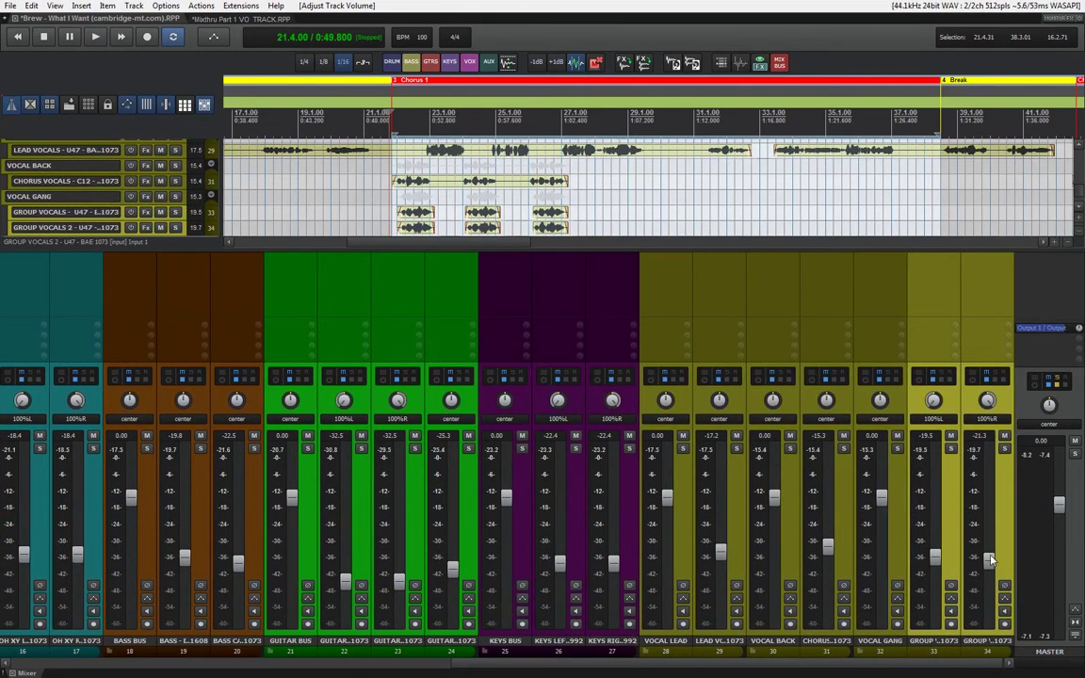
pyautogui.scroll(-3, 989, 564)
pyautogui.press('space')
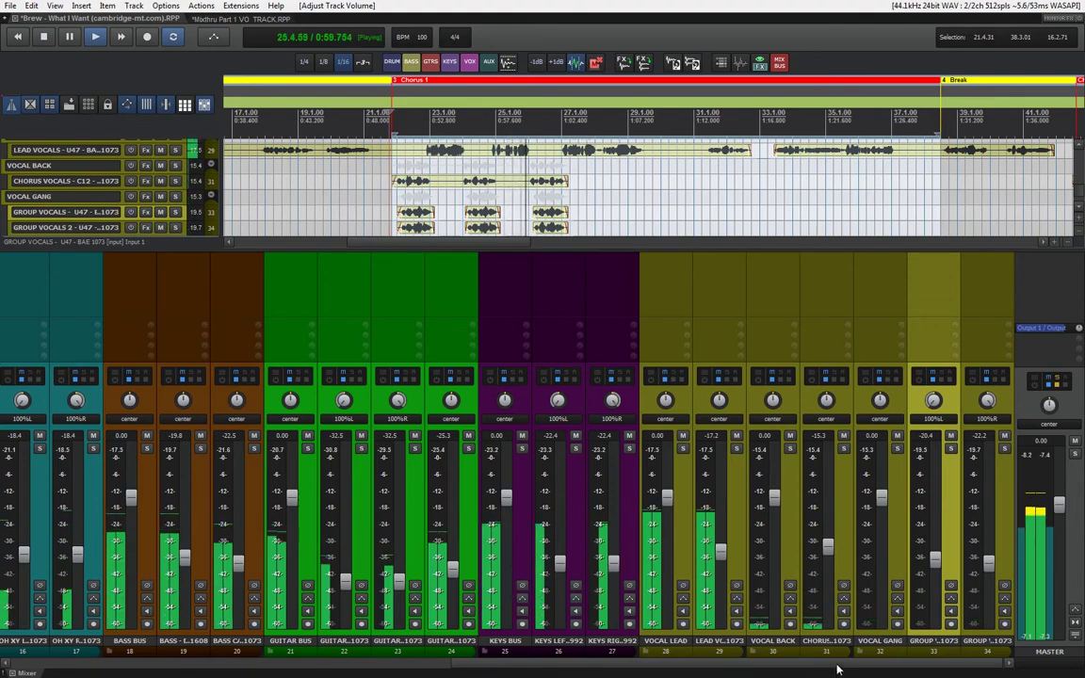
pyautogui.moveTo(810, 665); pyautogui.dragTo(289, 664)
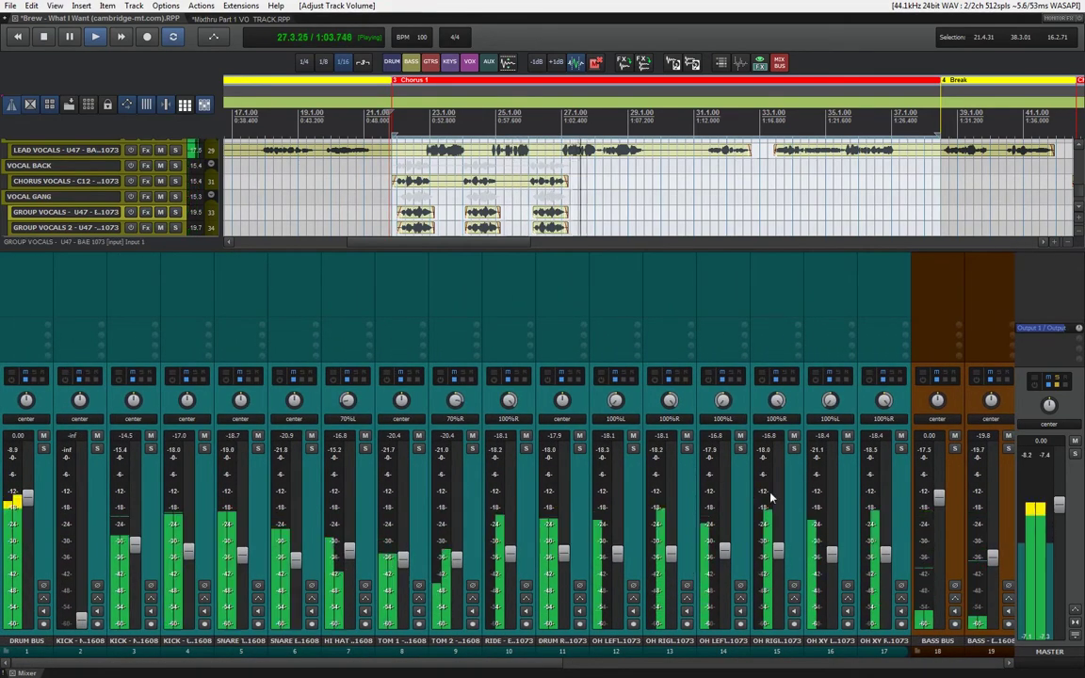
# - Raise both OH XY overhead tracks together to -17.3 dB, then stop playback
pyautogui.click(837, 498)
pyautogui.keyDown('ctrl'); pyautogui.click(898, 496); pyautogui.keyUp('ctrl')
pyautogui.scroll(1, 885, 555)
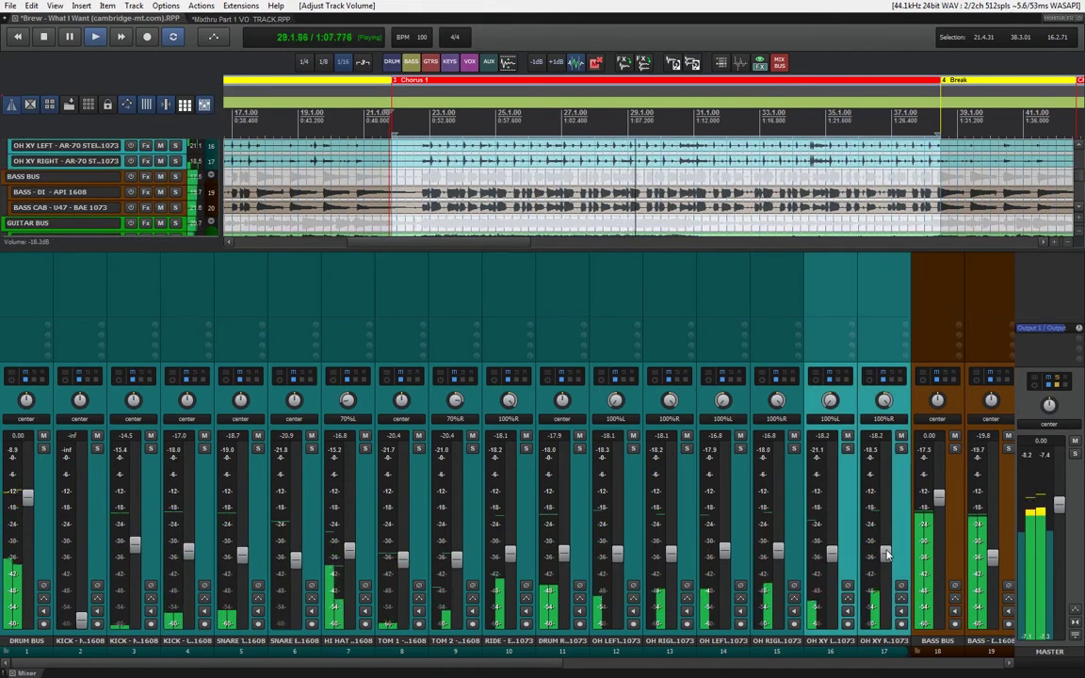
pyautogui.scroll(1, 885, 556)
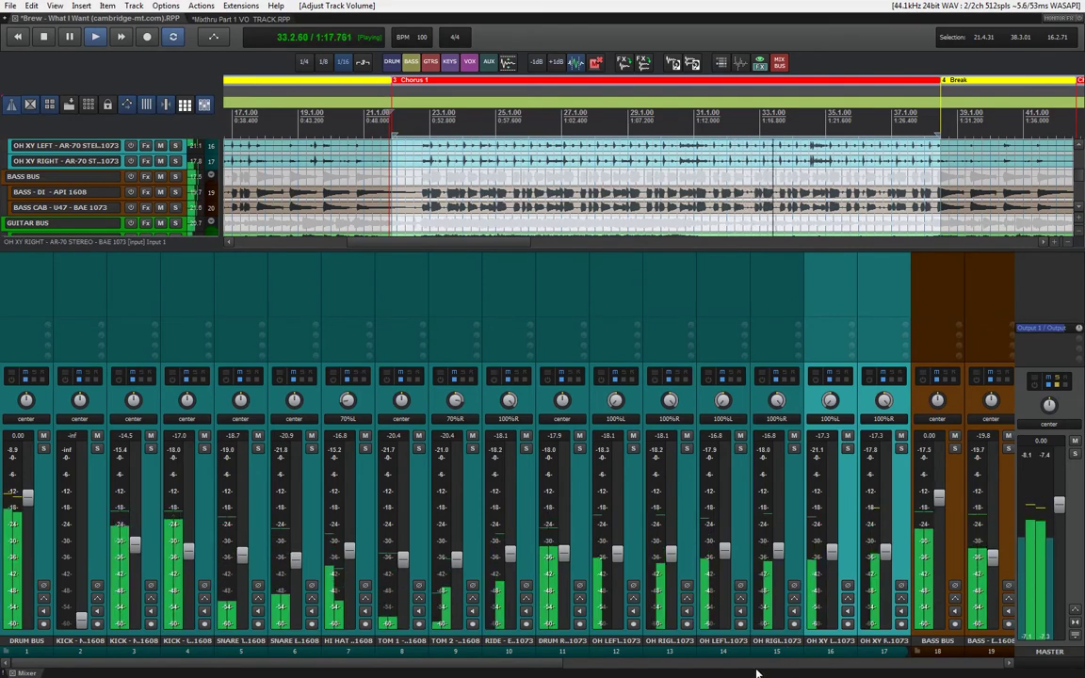
pyautogui.press('space')
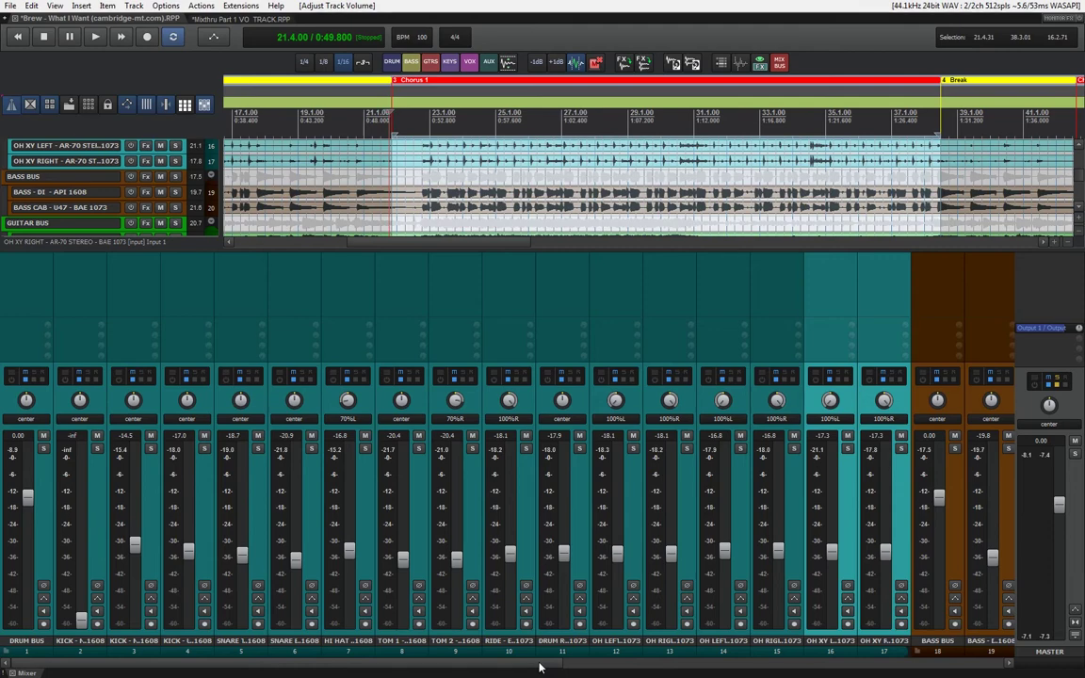
# - Drag horizontally across the lower arrange area to bring the whole song into view
pyautogui.moveTo(539, 667); pyautogui.dragTo(1001, 669)
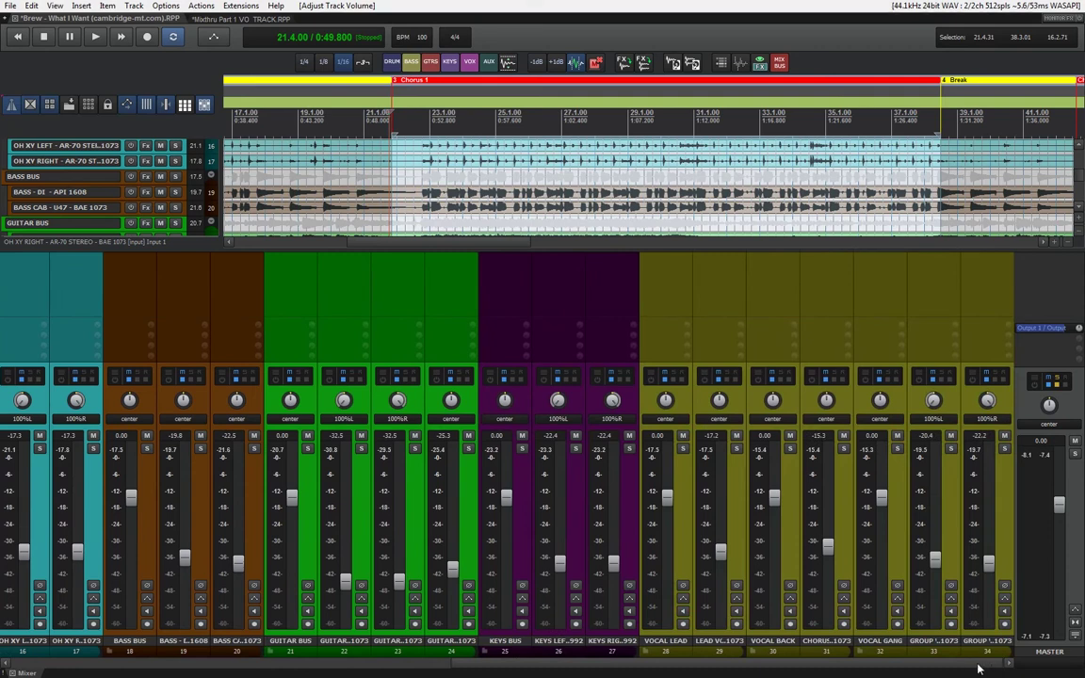